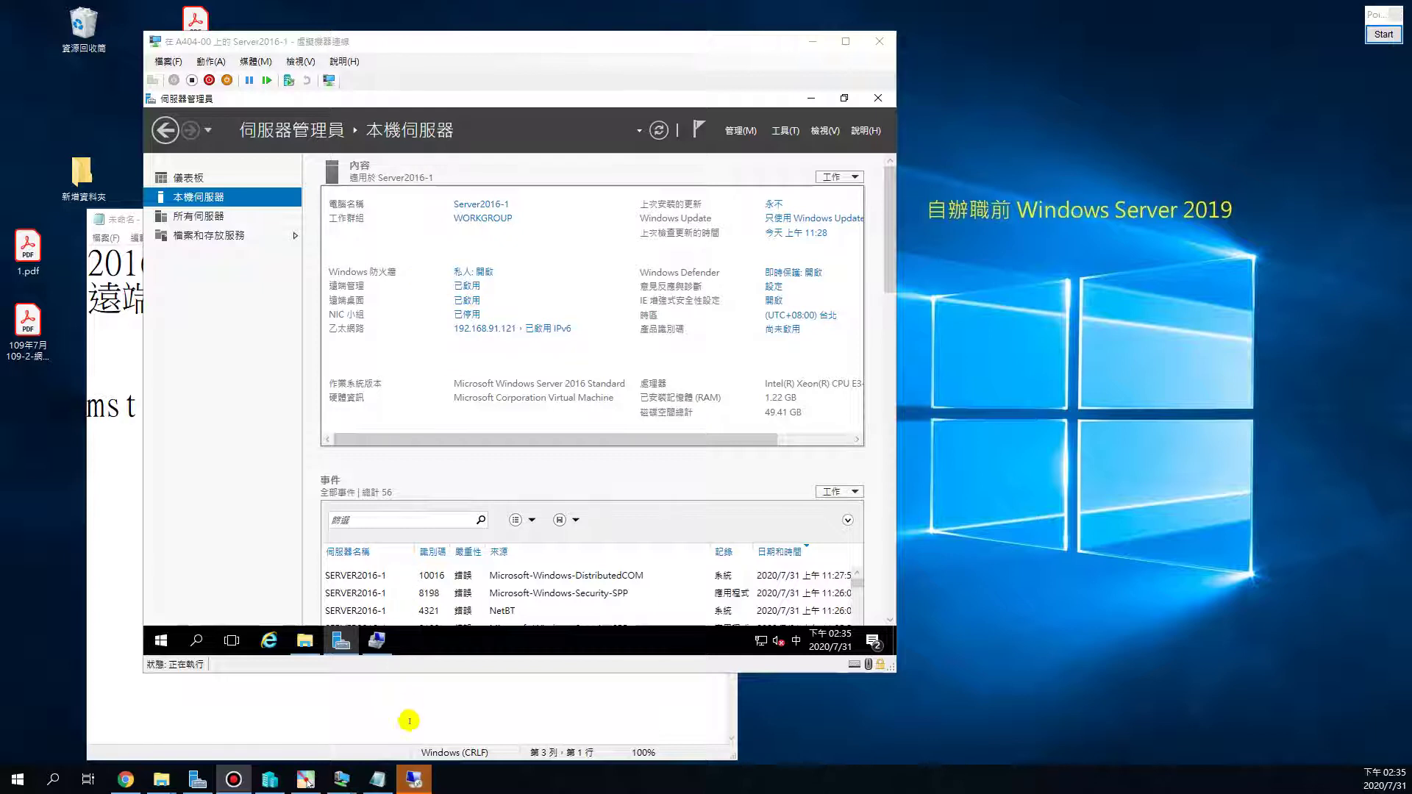
Step: Check the remote desktop port noted for server 2016-1 in Notepad, and return to the Server2016-1 virtual machine
left_click_drag(316, 300, 407, 300)
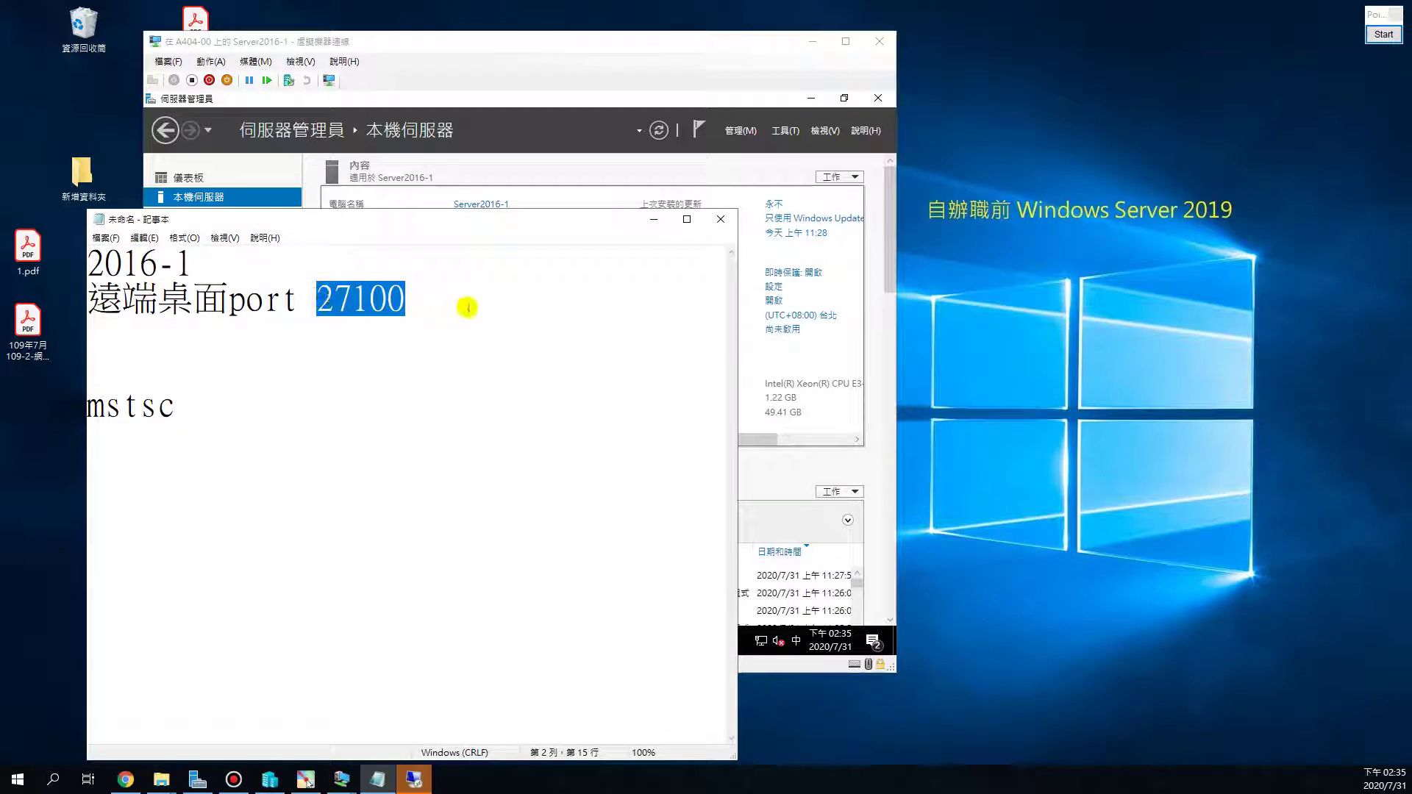
left_click(452, 303)
left_click(468, 48)
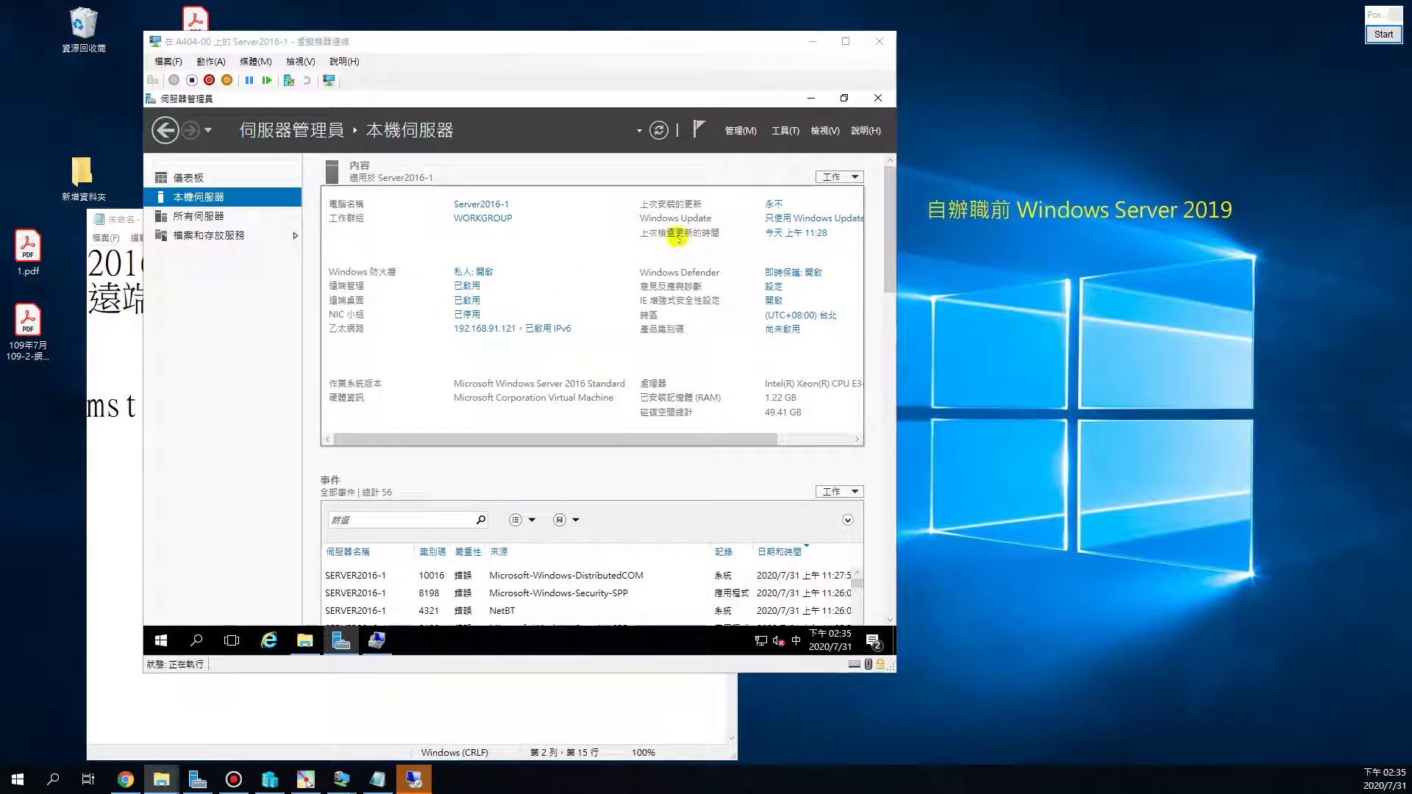
Step: Open the Registry Editor on the virtual machine by running regedit
right_click(161, 640)
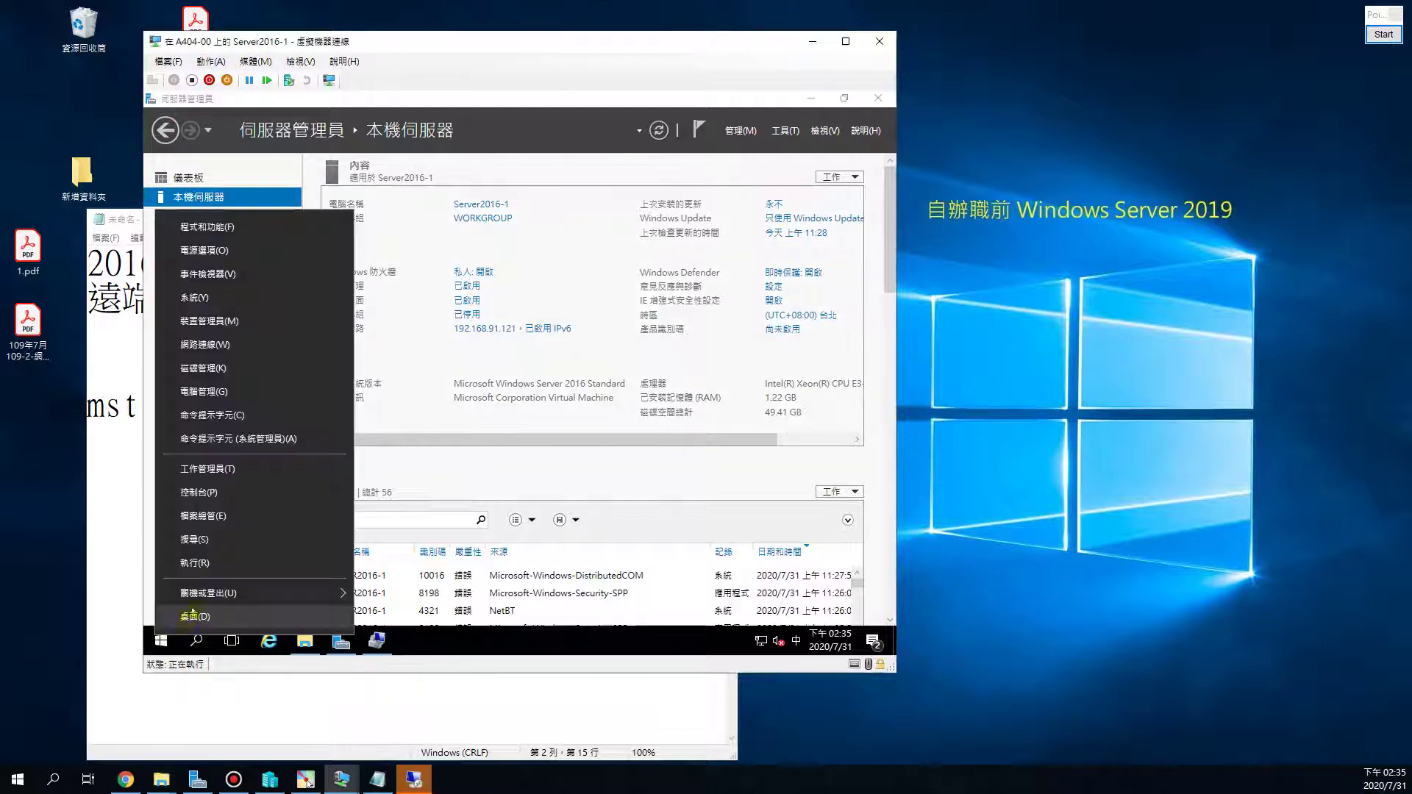
left_click(197, 564)
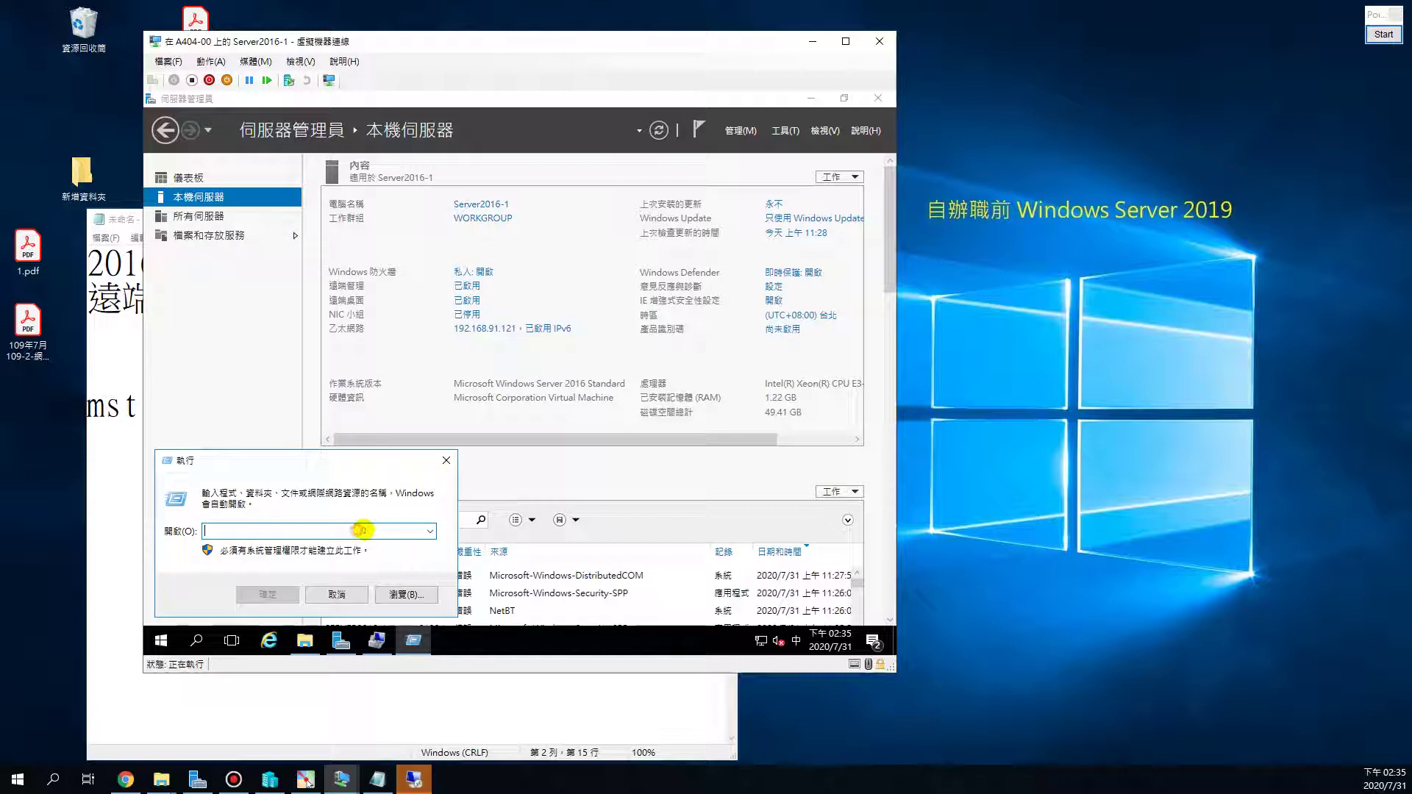
type("regedit")
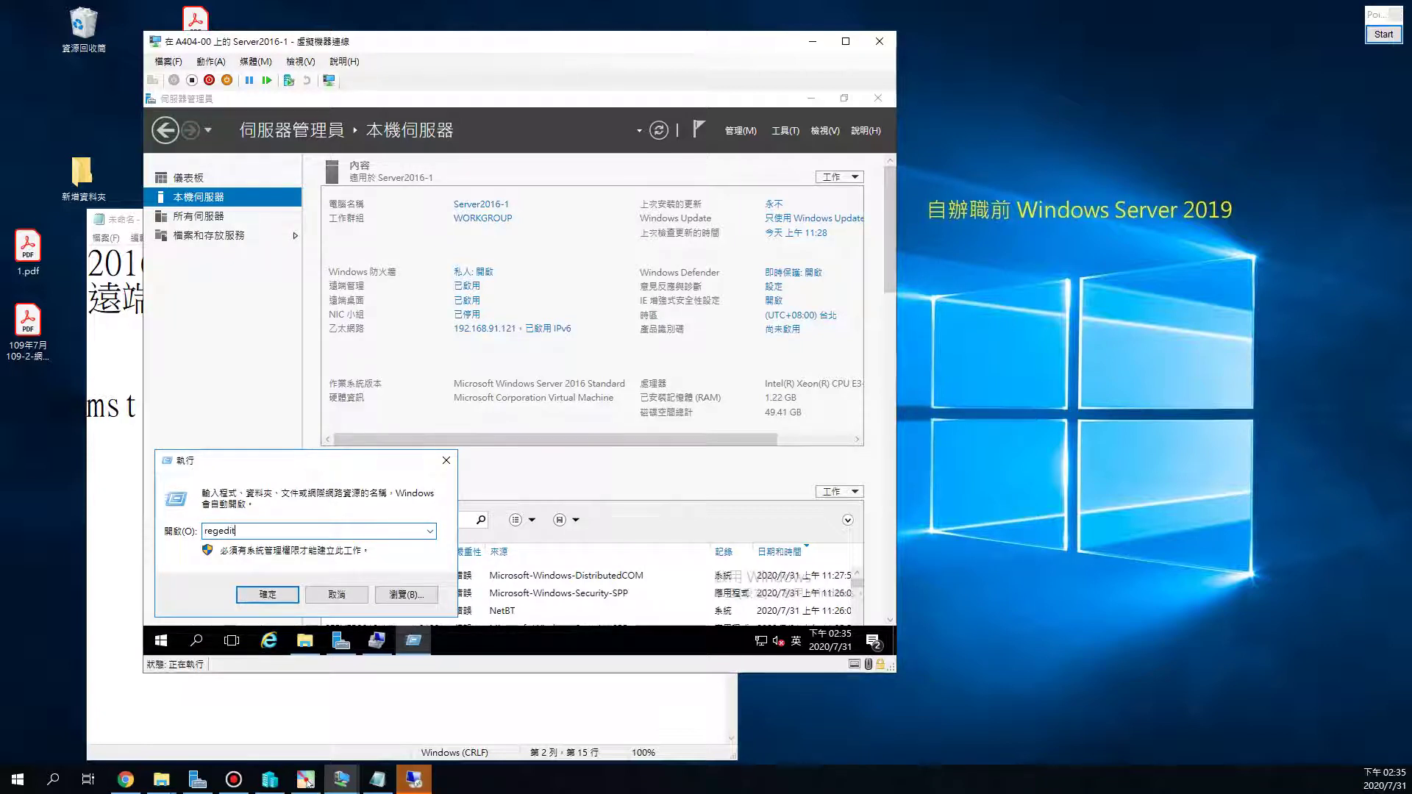
key("Return")
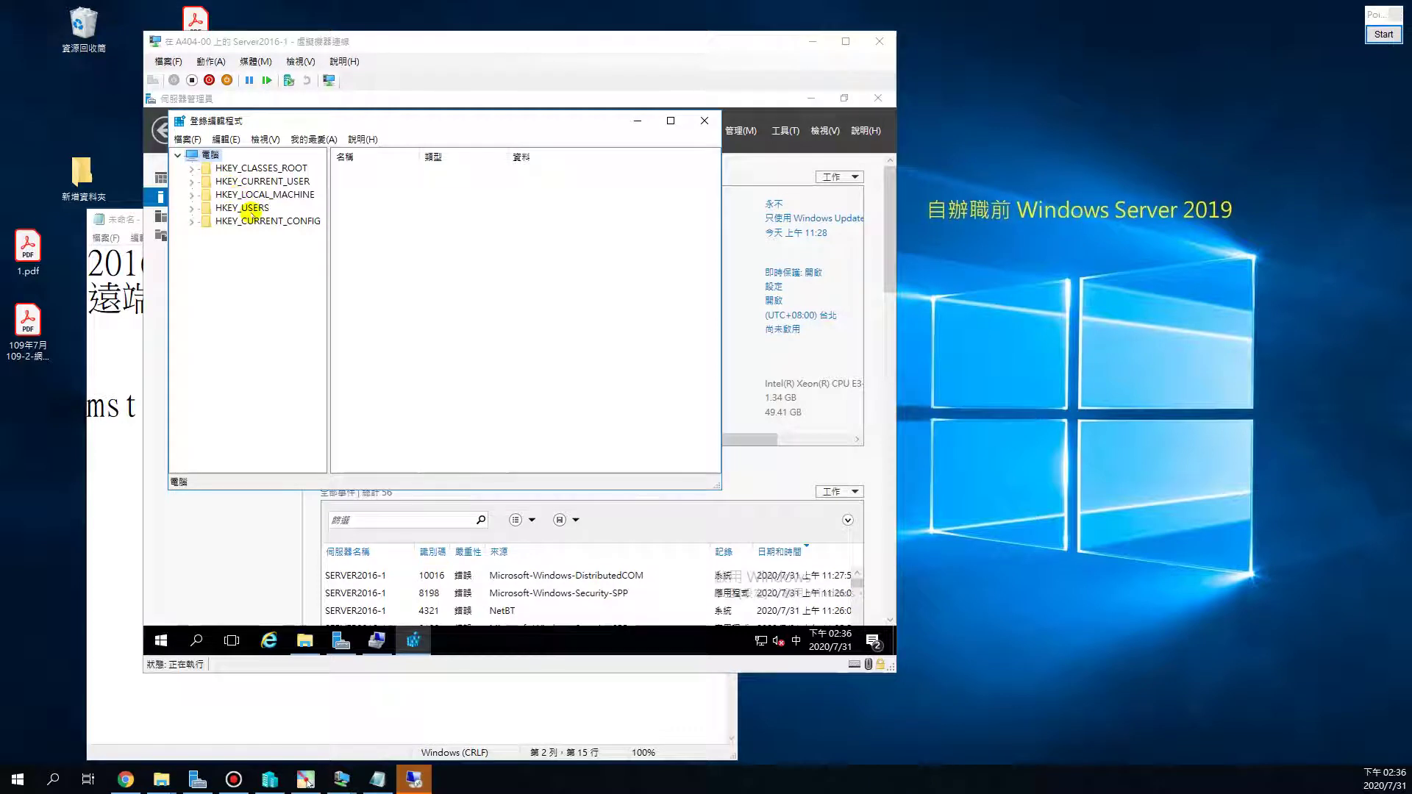
Step: Expand the registry path HKEY_LOCAL_MACHINE\SYSTEM\CurrentControlSet\Control, widening the key tree so the key names are readable
left_click(191, 195)
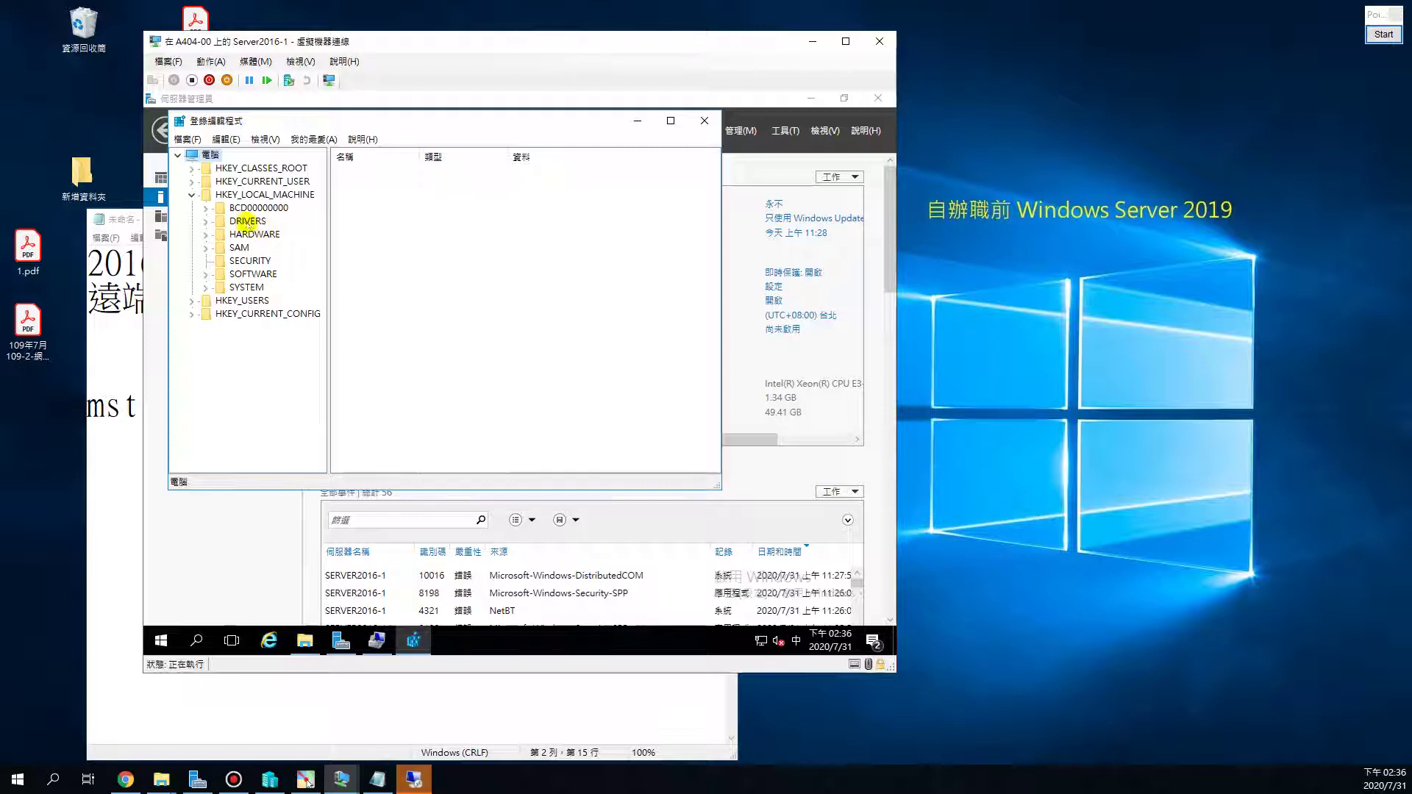
left_click(205, 289)
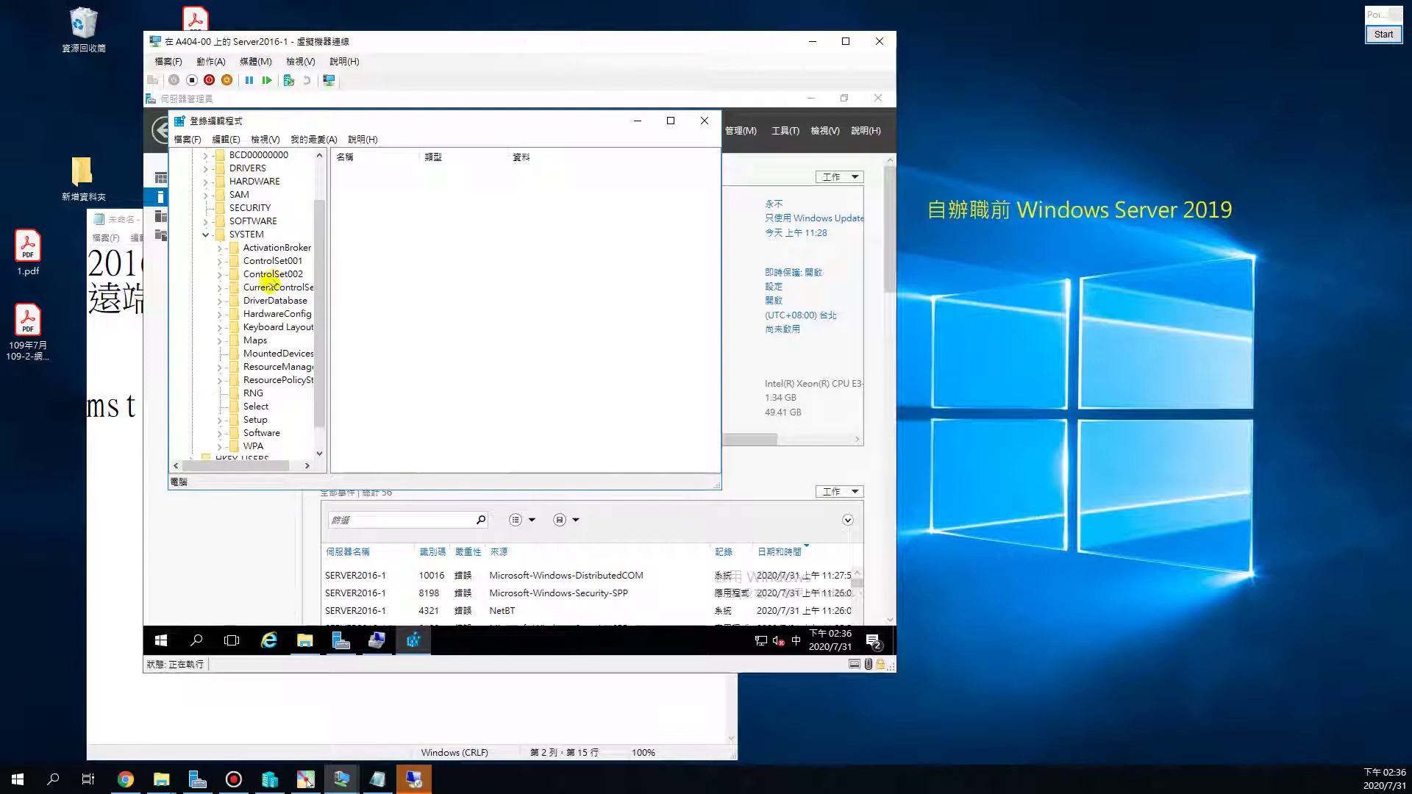
left_click_drag(329, 295, 384, 298)
left_click(306, 288)
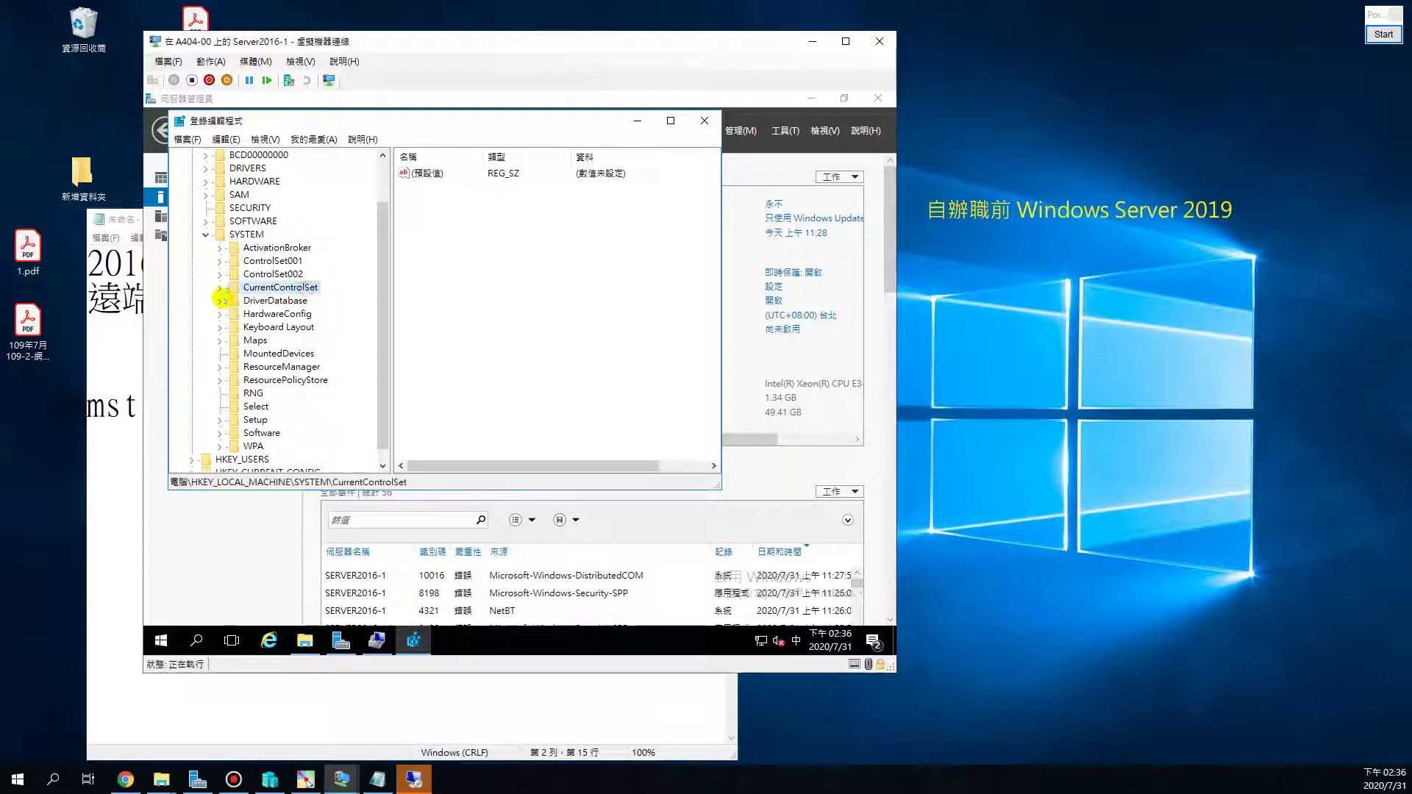
left_click(219, 289)
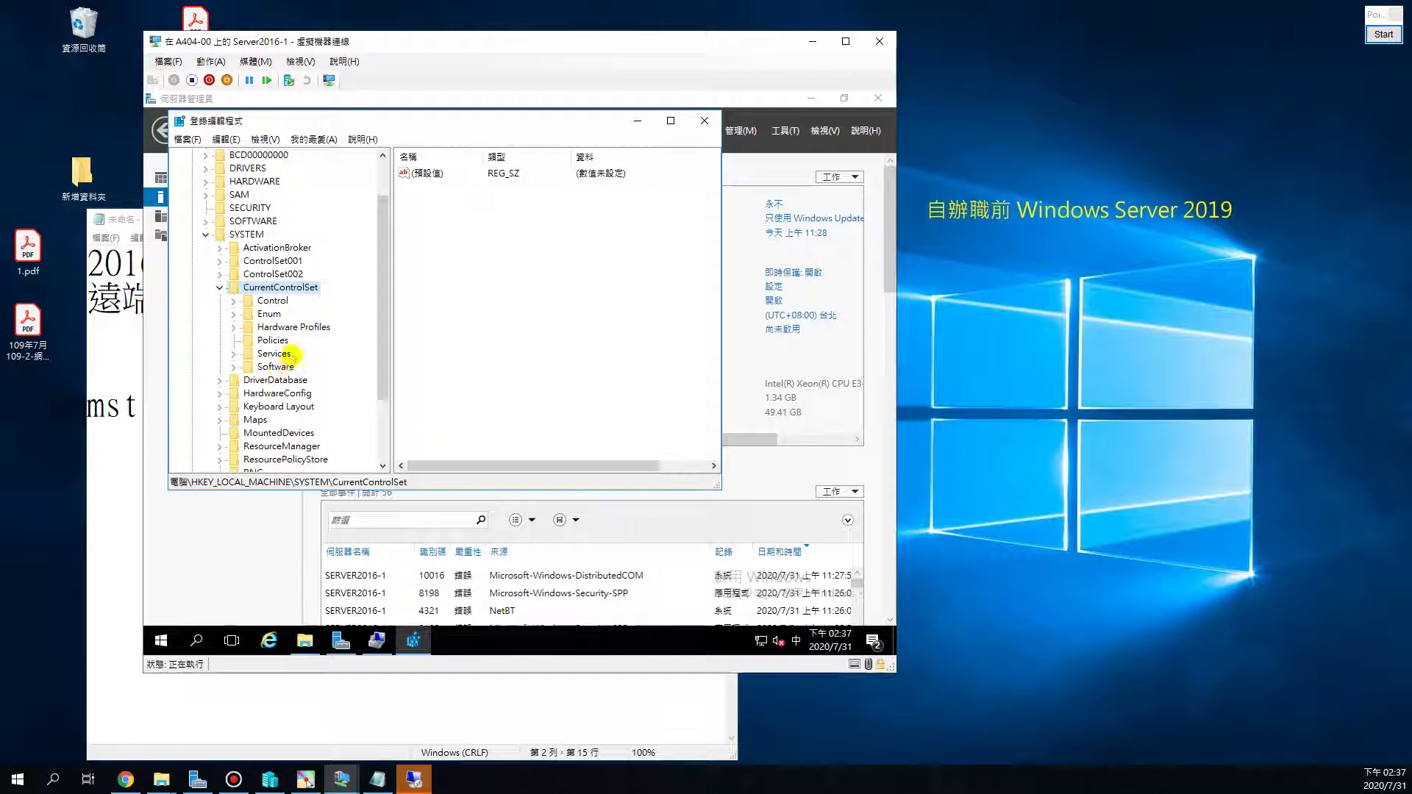
left_click(272, 300)
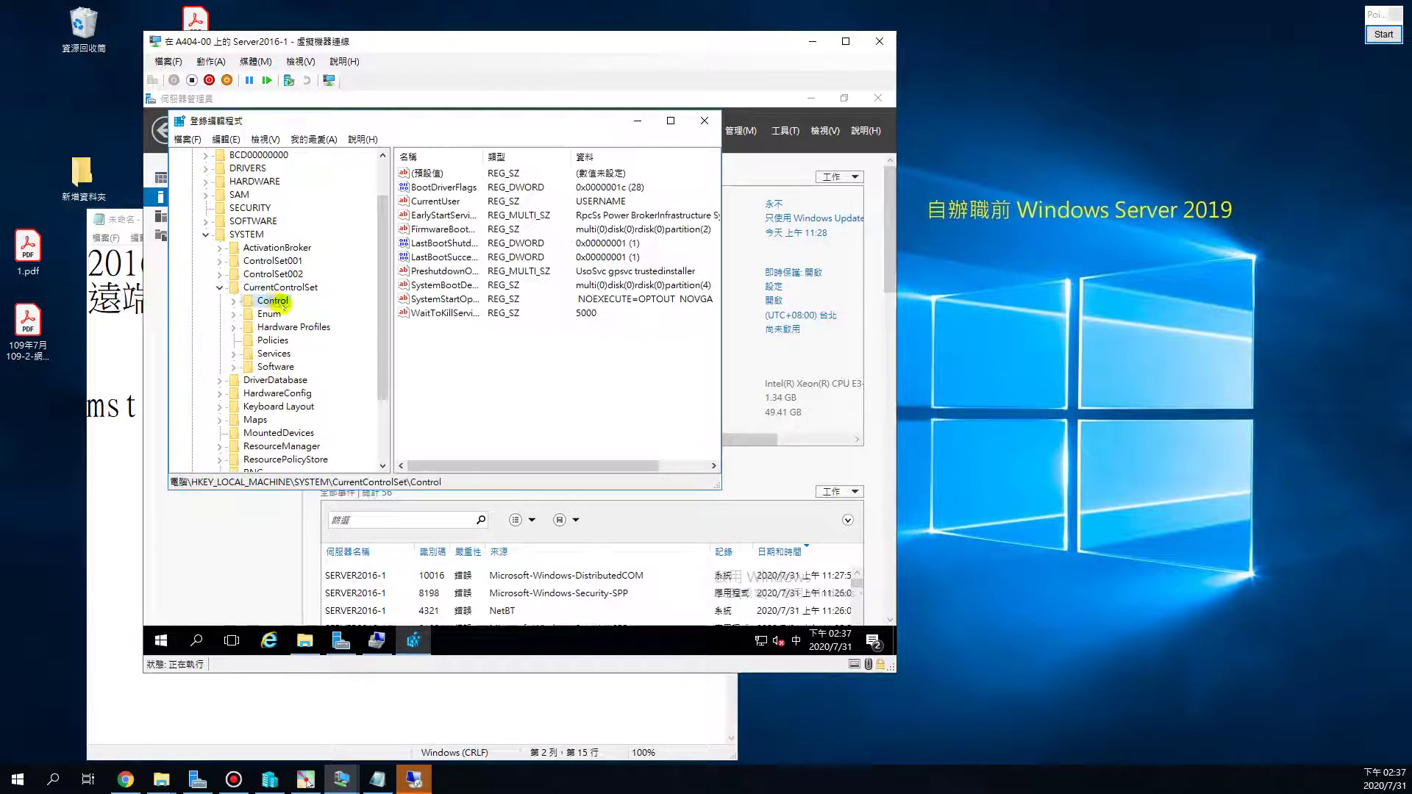
left_click(233, 300)
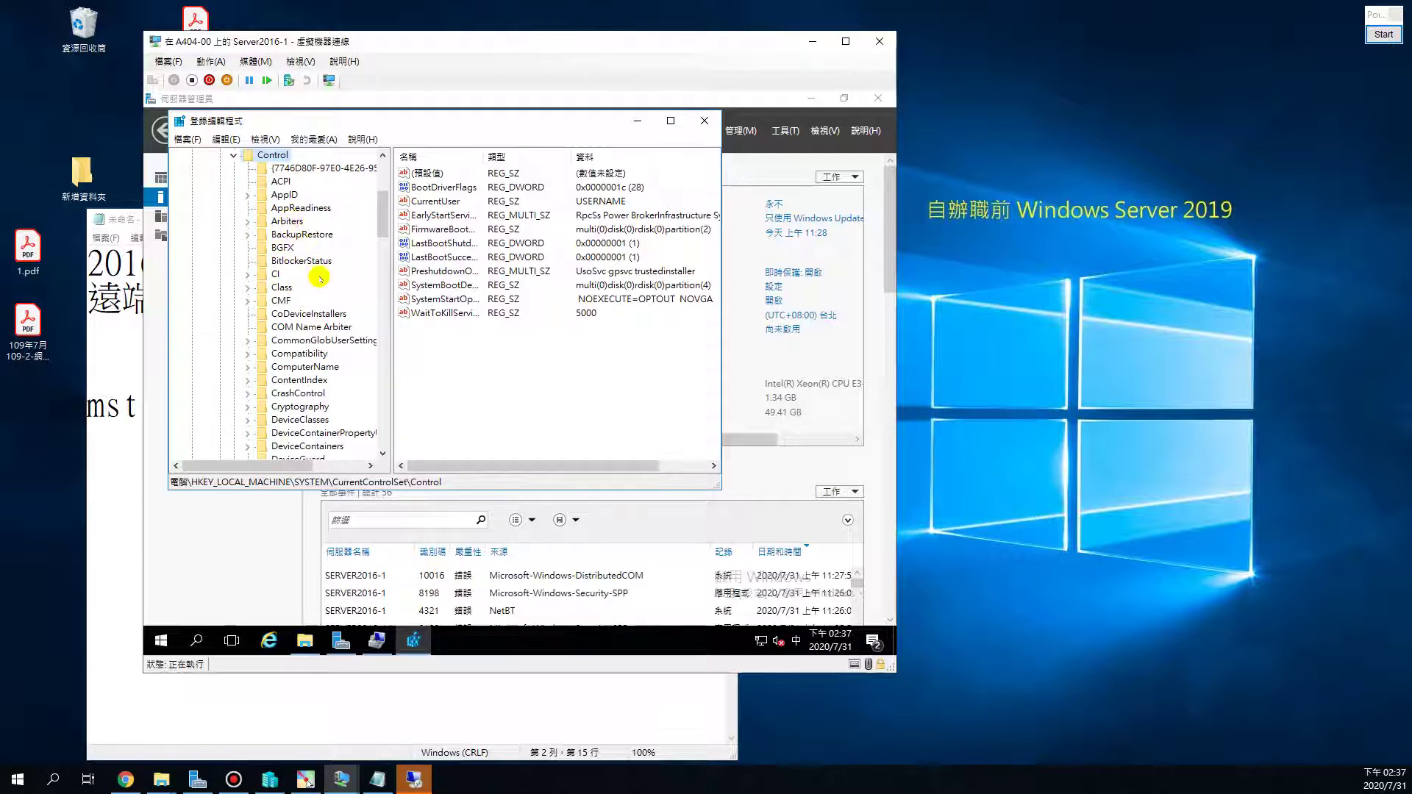
Step: Expand the Terminal Server key under Control and widen the key tree to show its subkey names
scroll(309, 276, "down", 1)
scroll(309, 274, "down", 10)
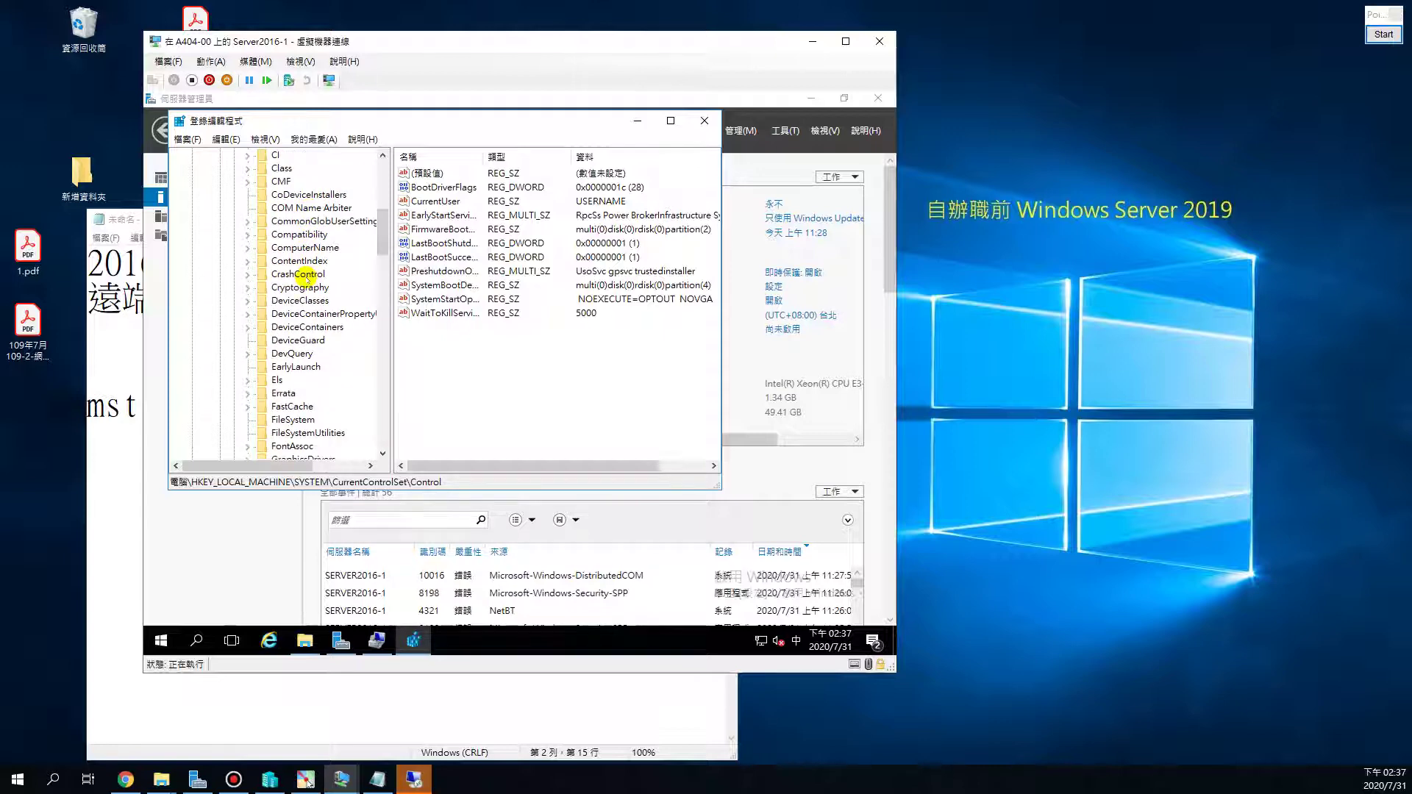
scroll(304, 275, "down", 15)
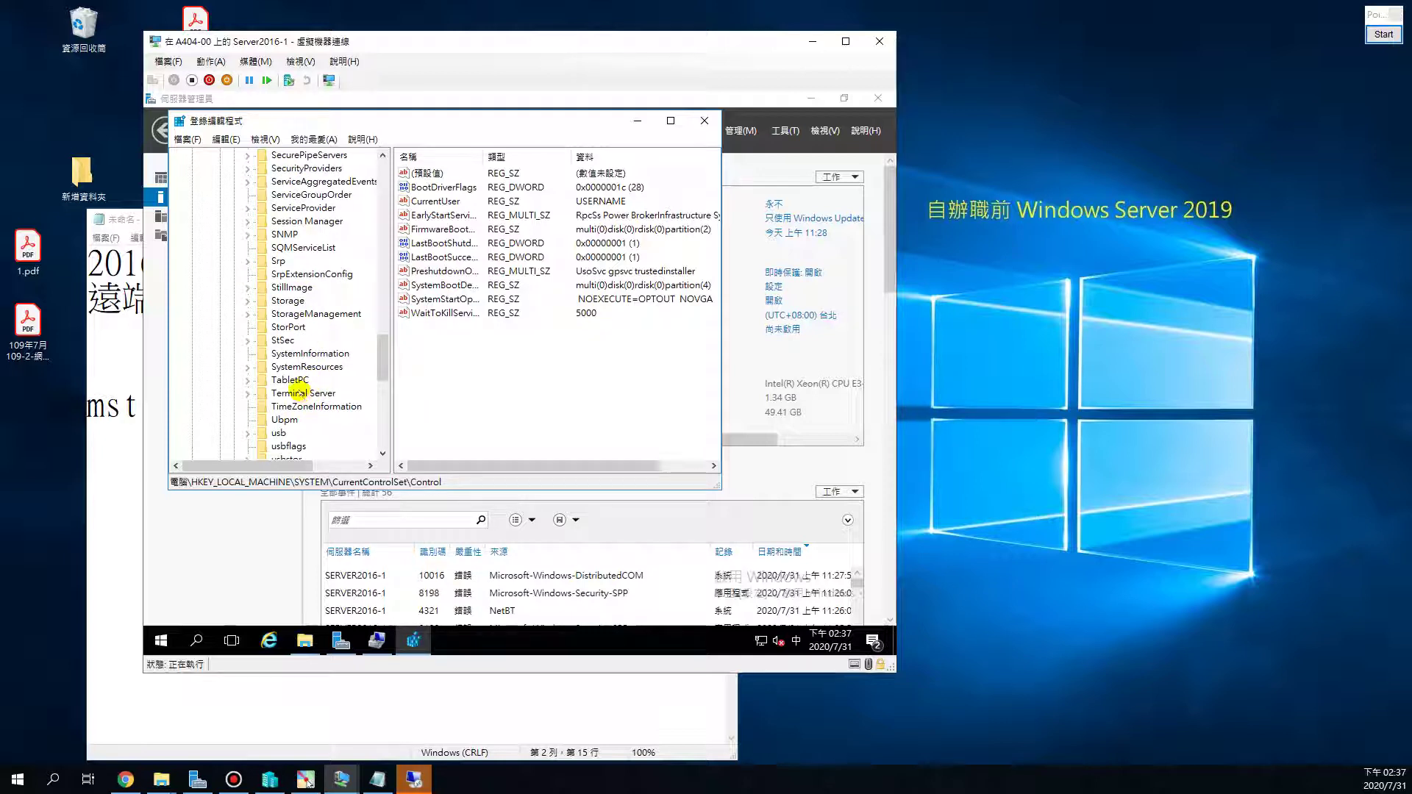
left_click(278, 394)
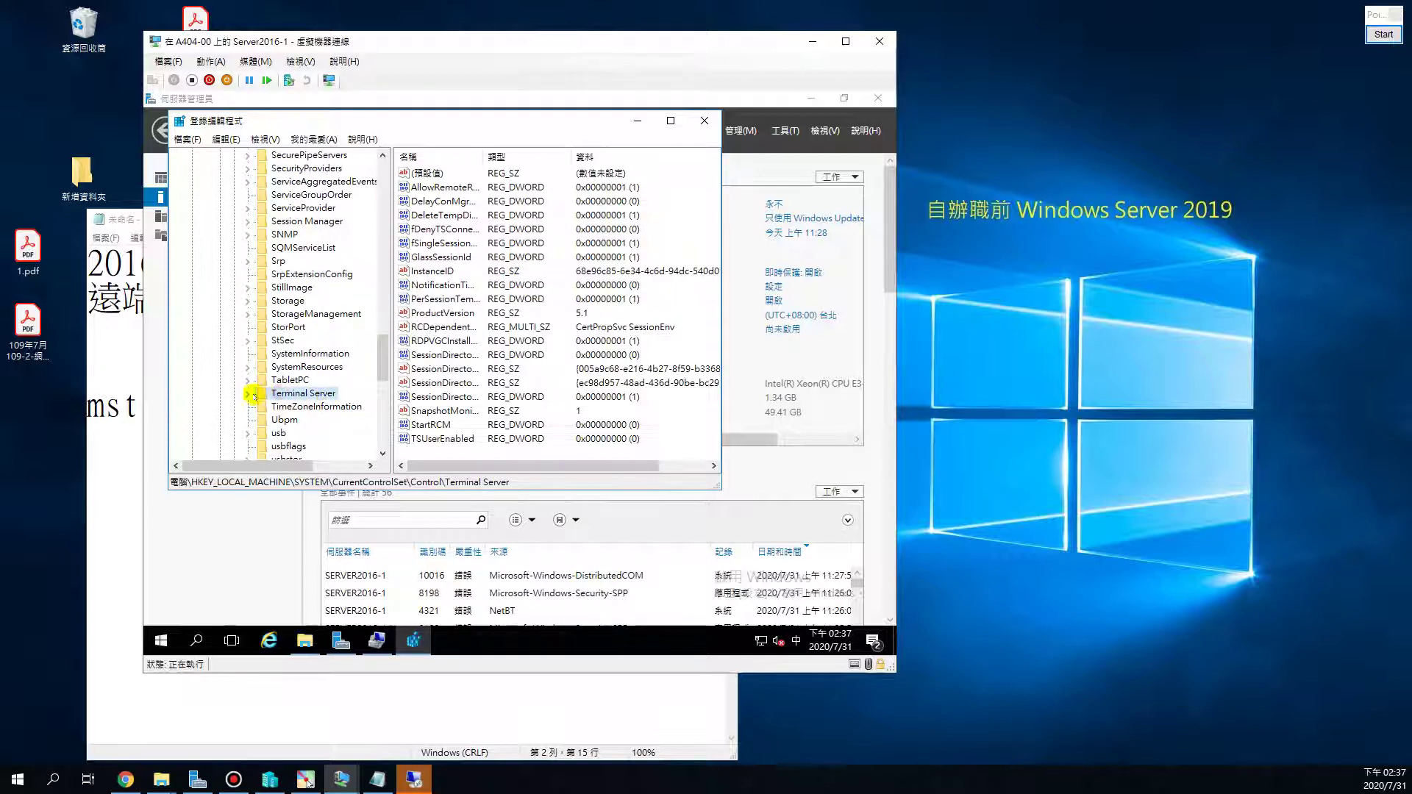
left_click(248, 395)
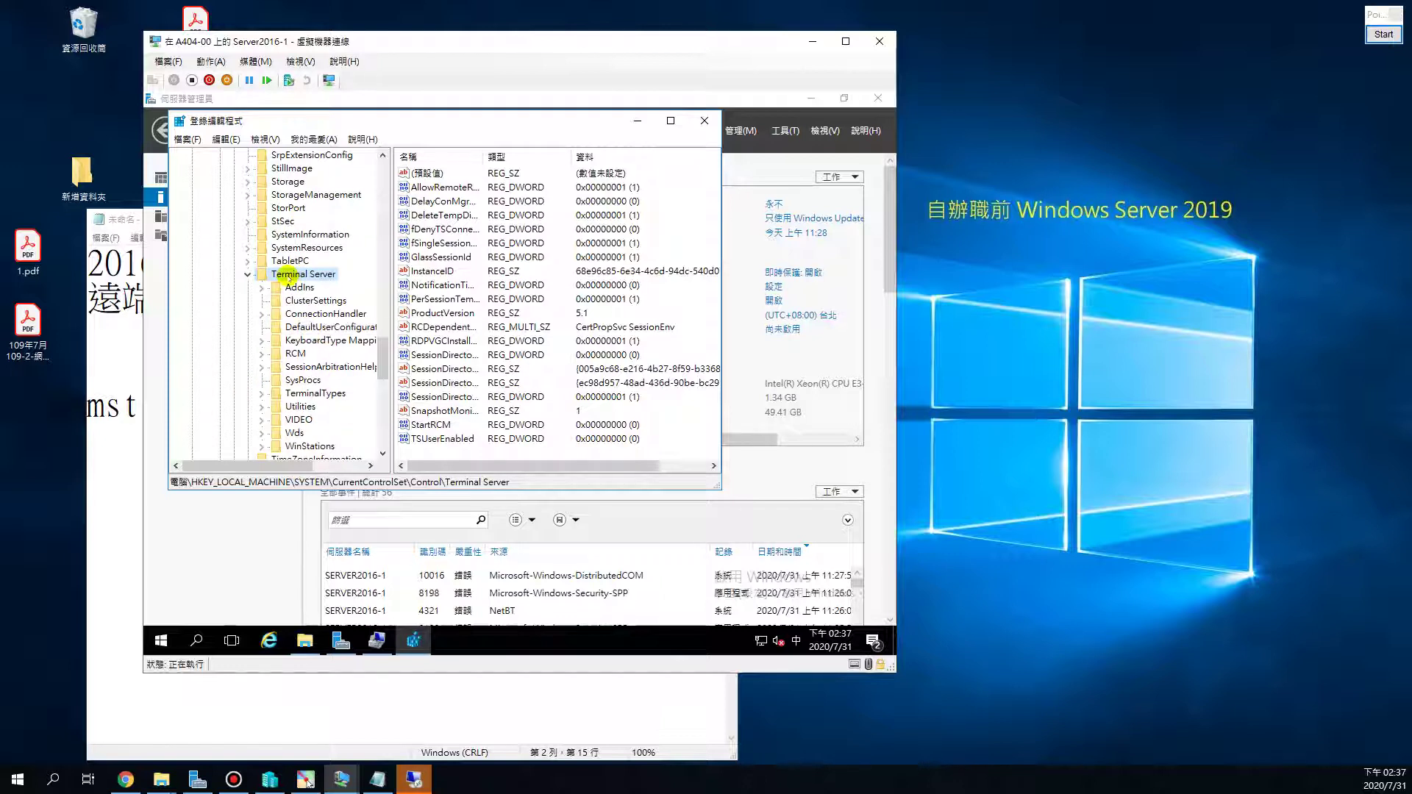
left_click_drag(390, 439, 423, 439)
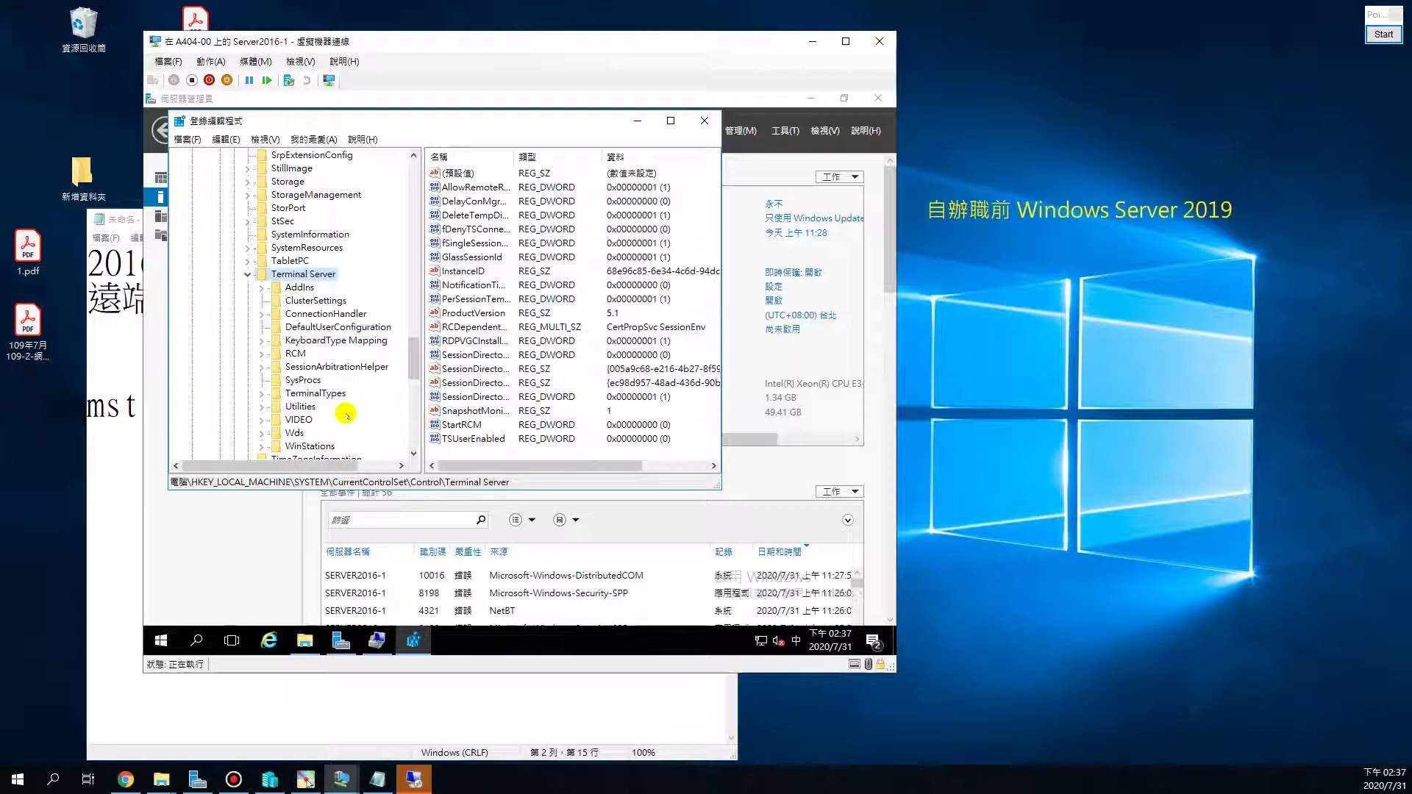
Step: Open the RDP-Tcp key under WinStations and enlarge the Registry Editor window
left_click(261, 447)
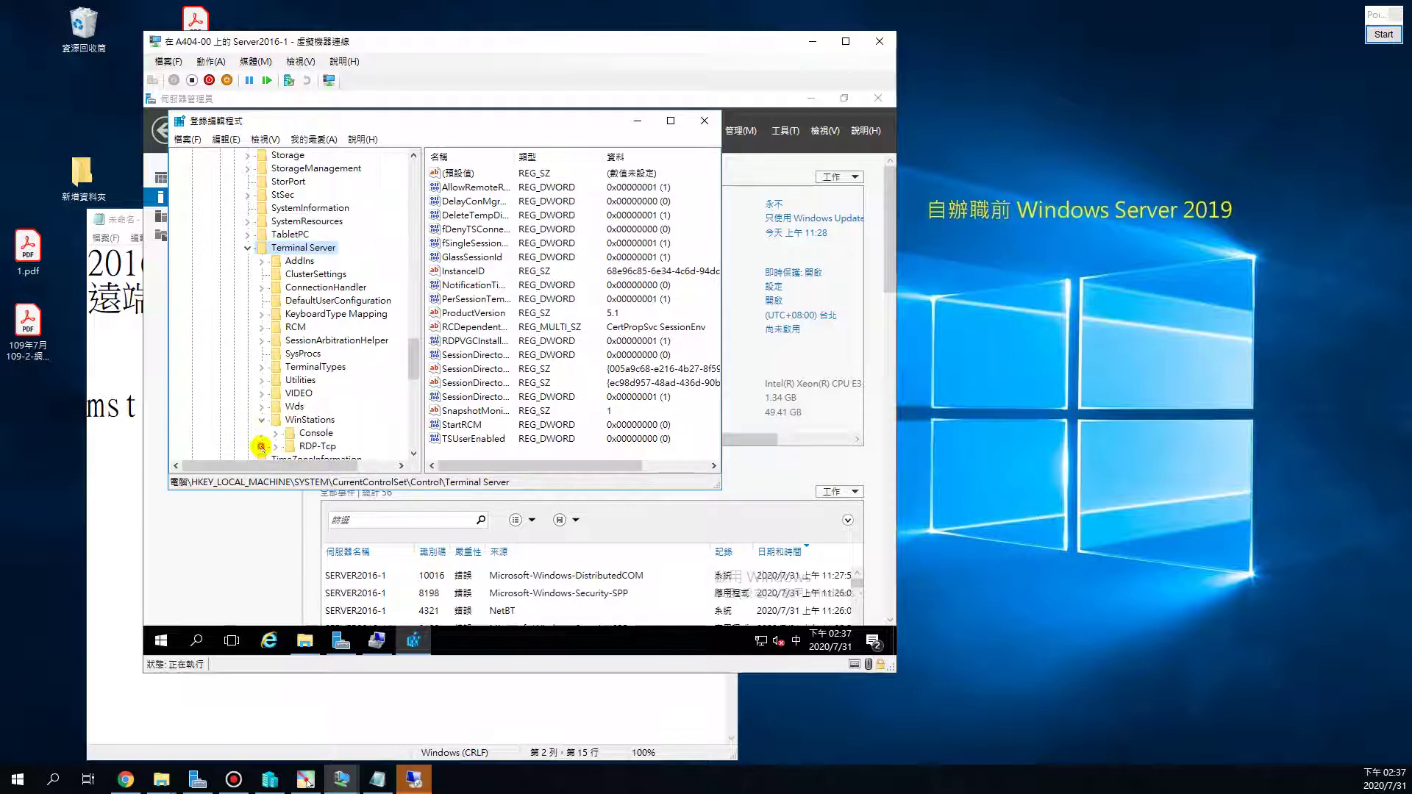
left_click_drag(342, 492, 371, 617)
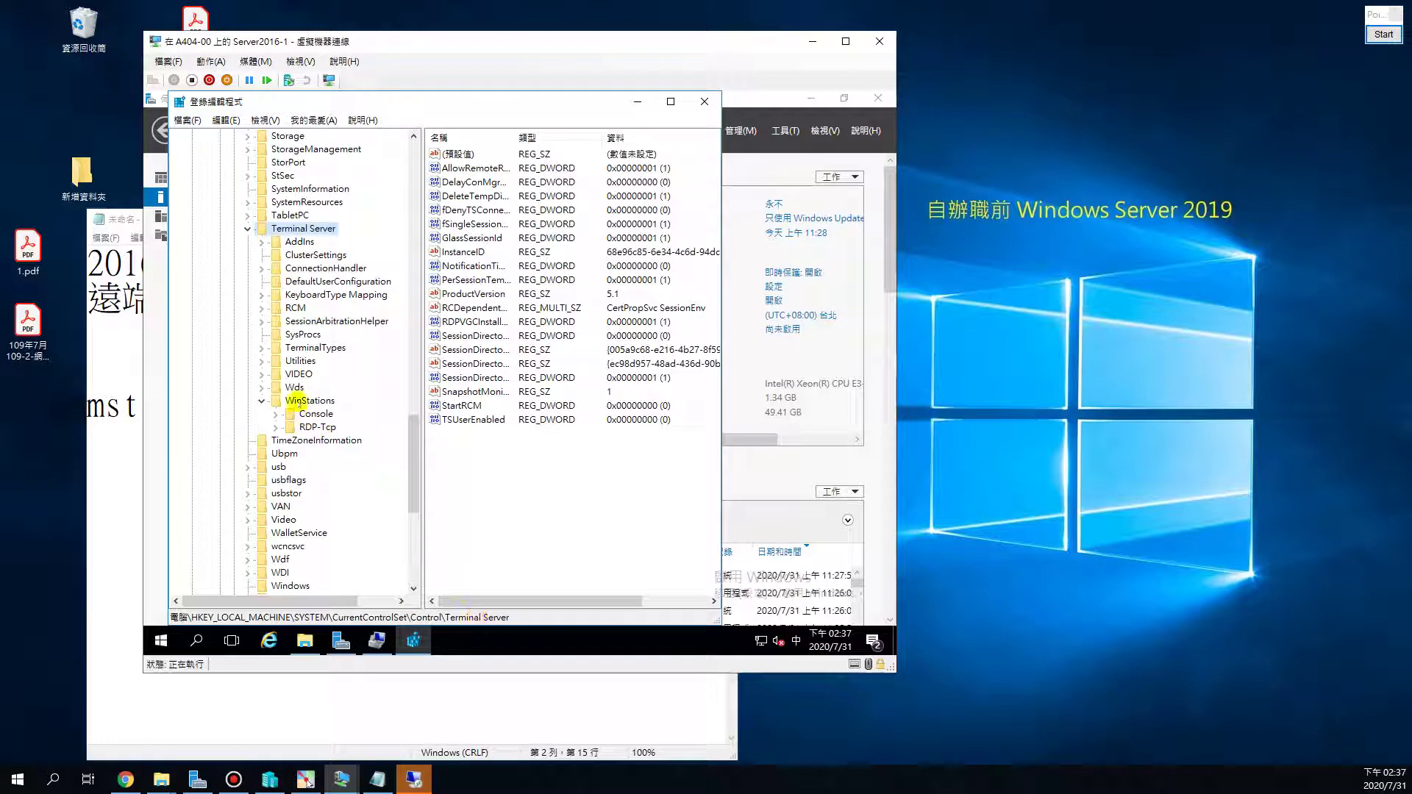
left_click(298, 399)
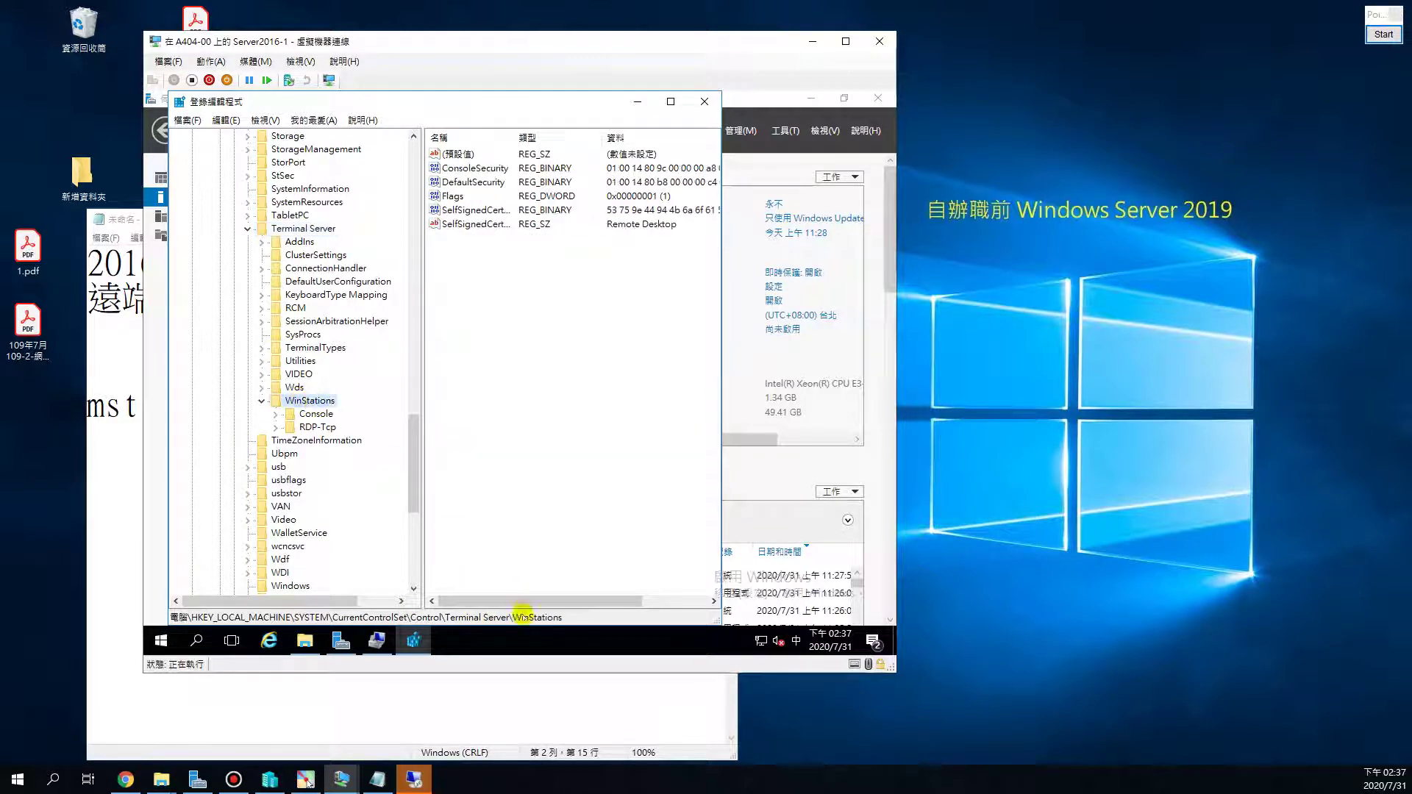
left_click(301, 427)
left_click_drag(723, 313, 818, 324)
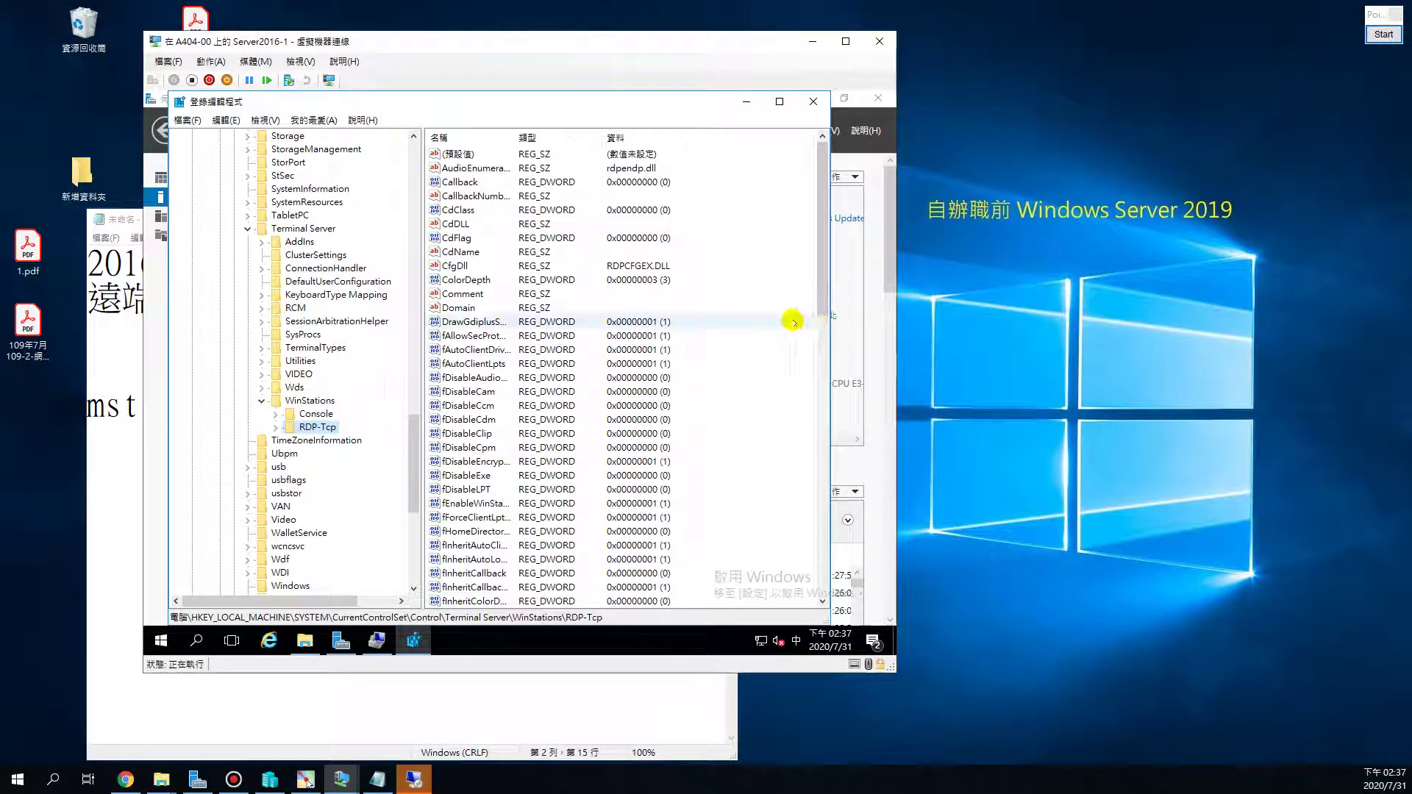
Step: Set the PortNumber value of the RDP-Tcp key to 27100 in decimal
scroll(653, 341, "down", 15)
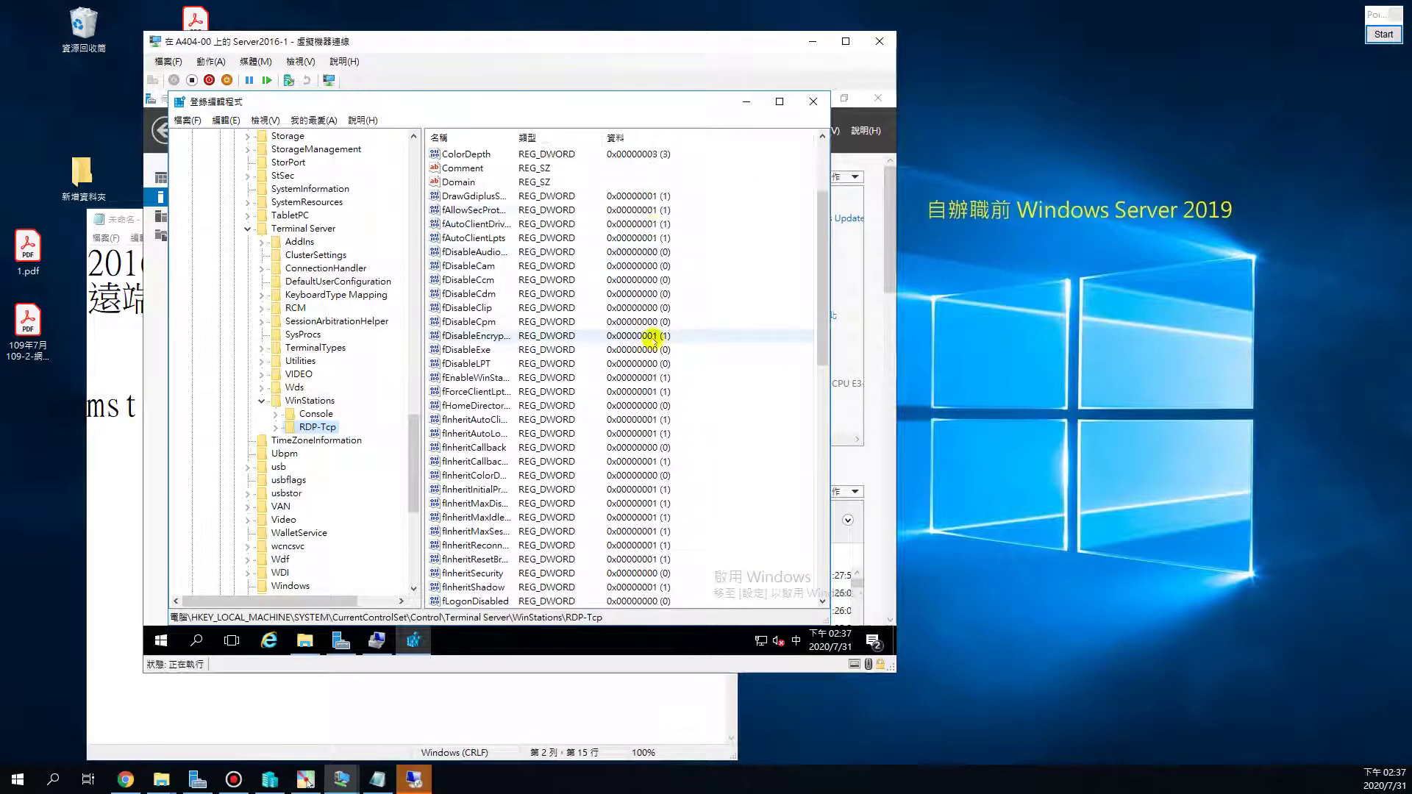
scroll(643, 340, "down", 1)
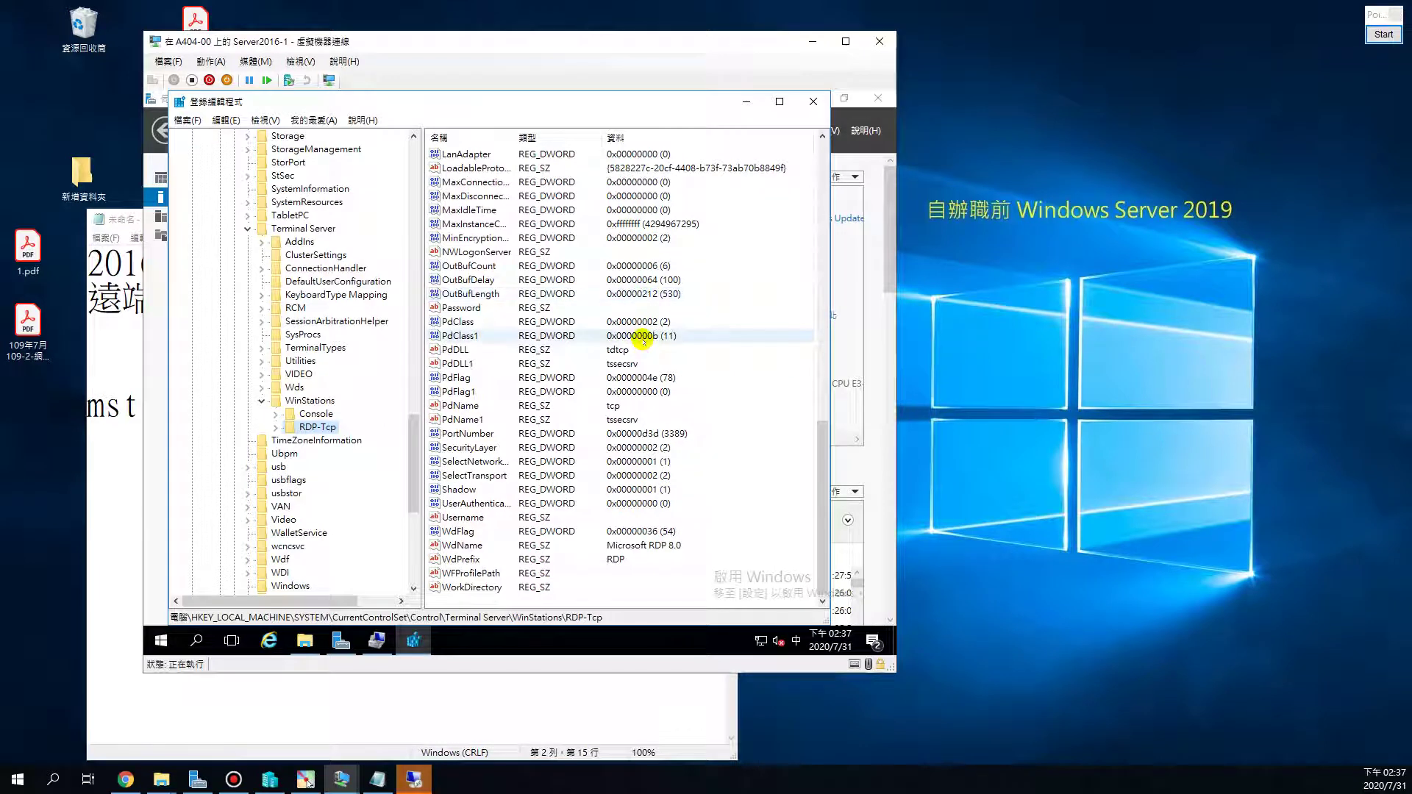
left_click(467, 308)
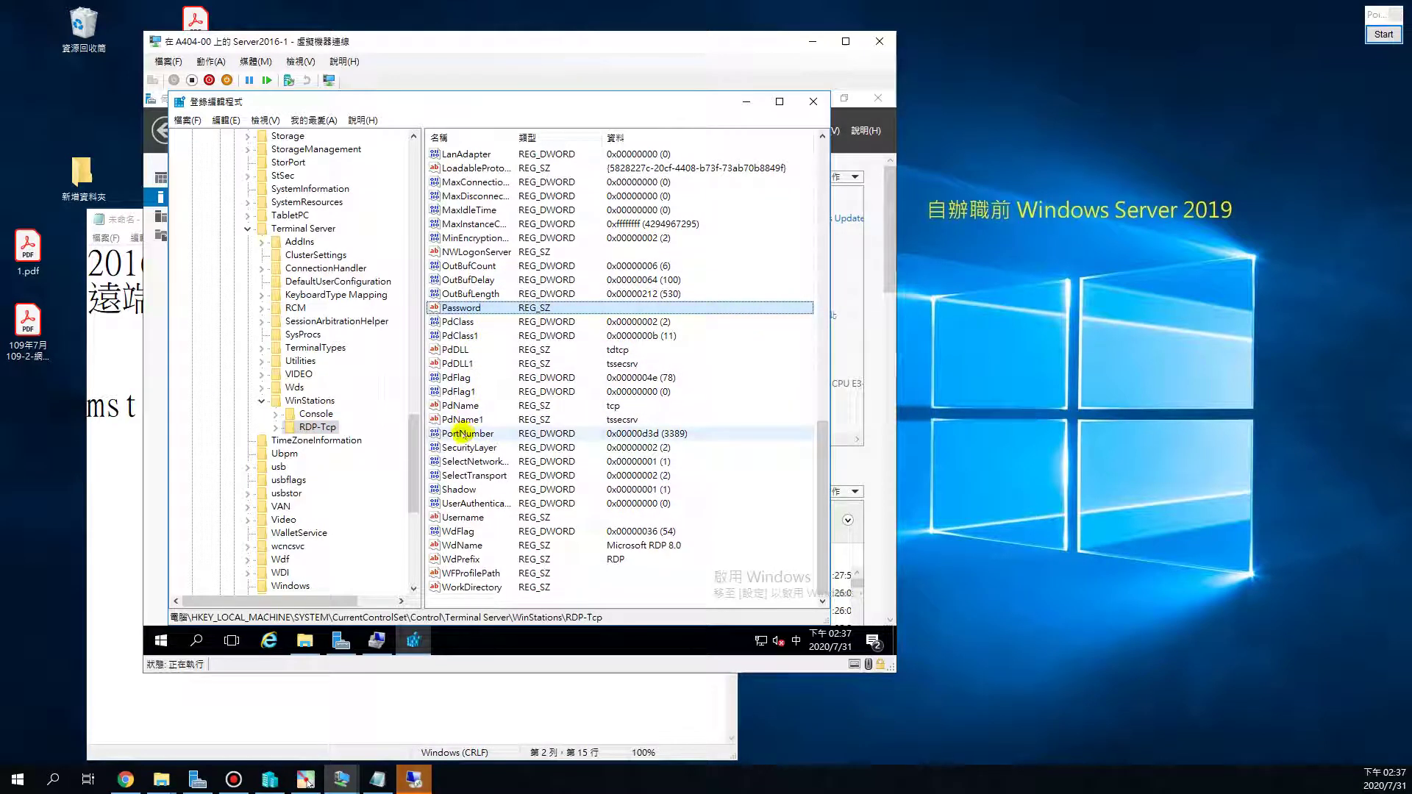
left_click(464, 434)
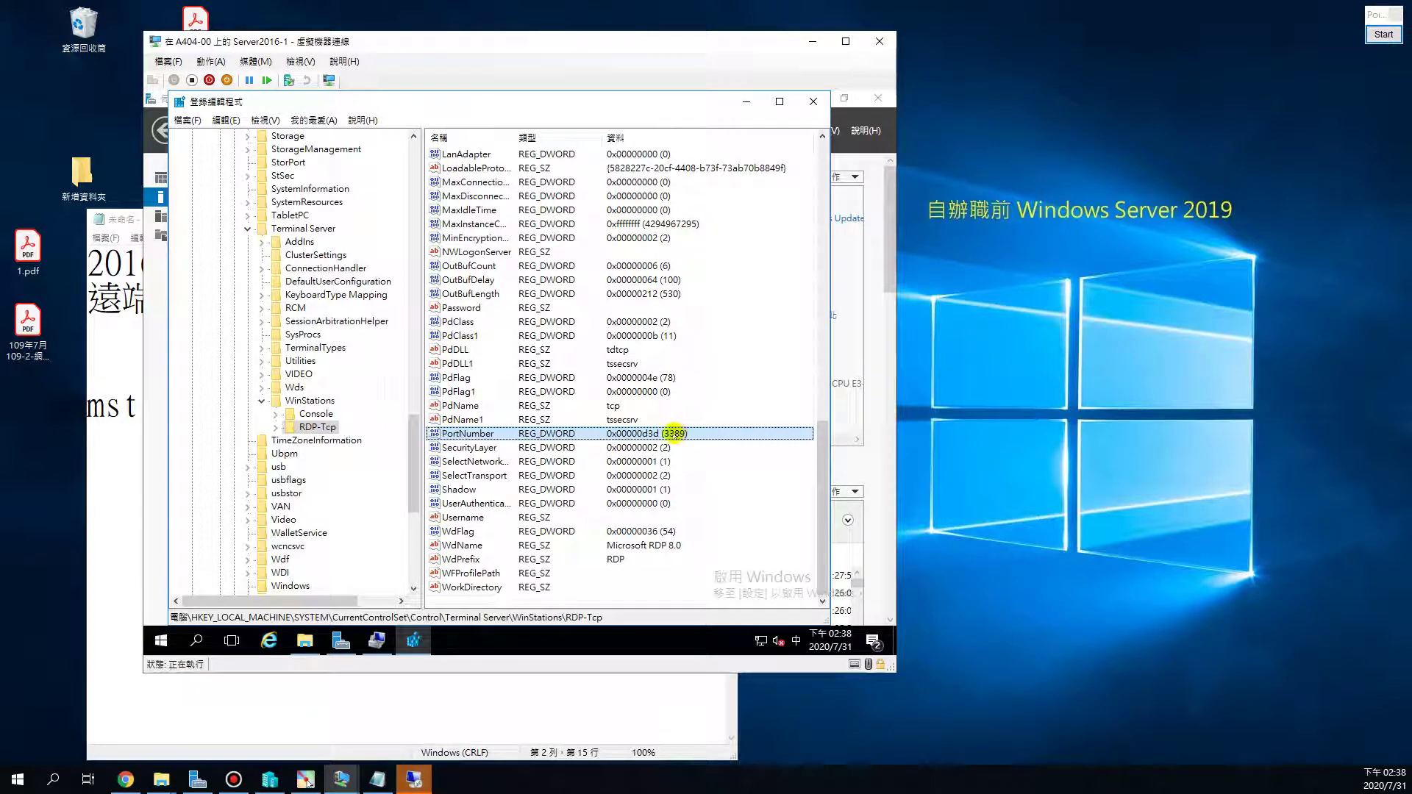
double_click(539, 434)
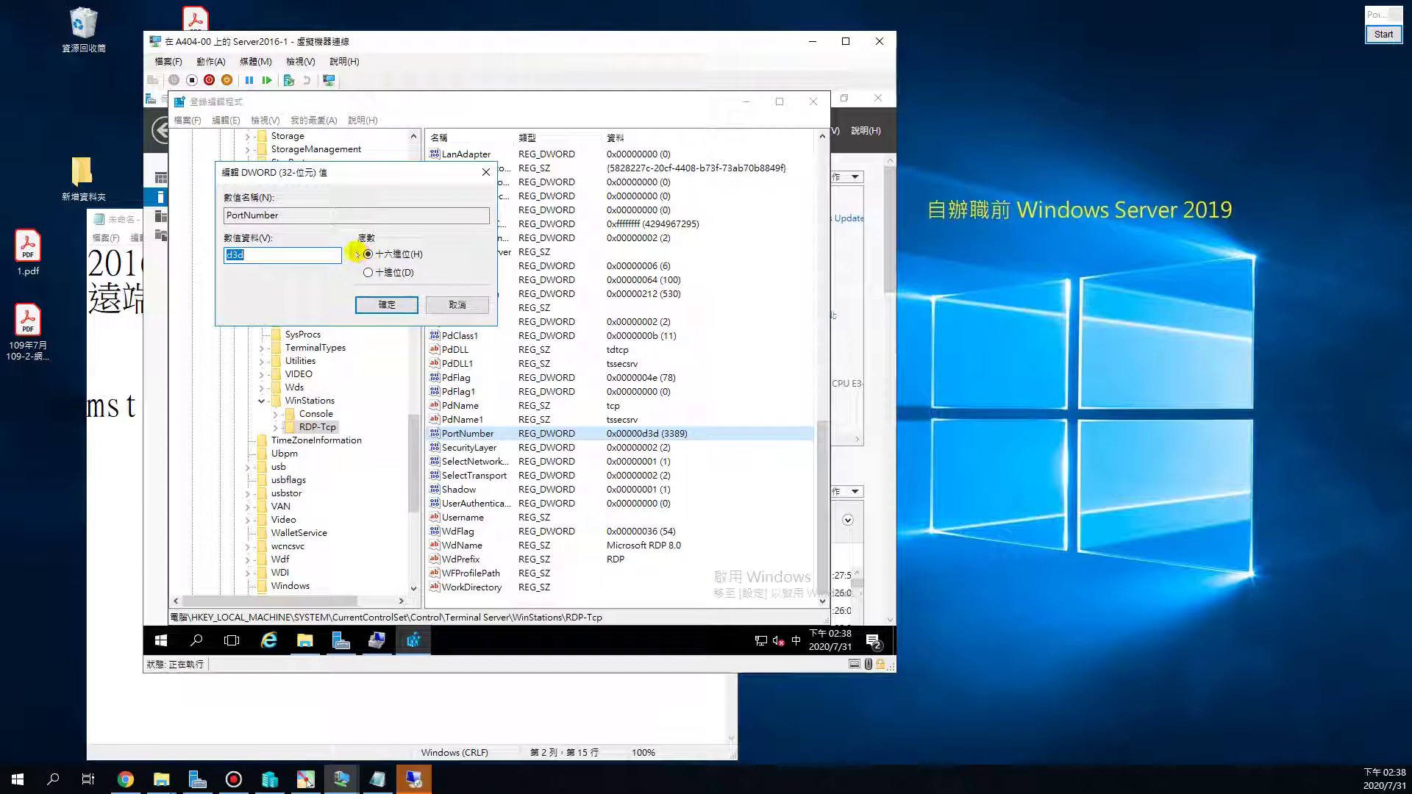
left_click(369, 272)
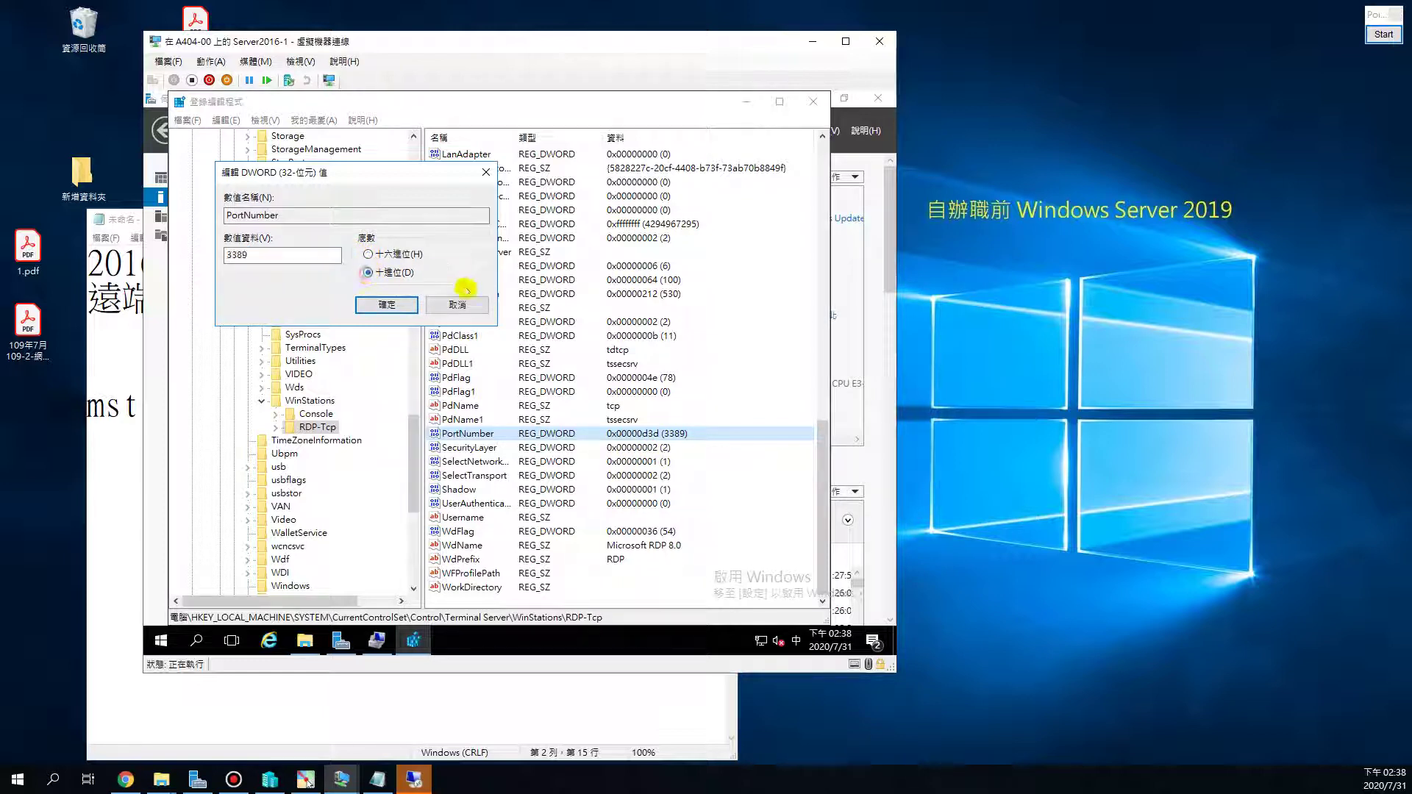
double_click(235, 258)
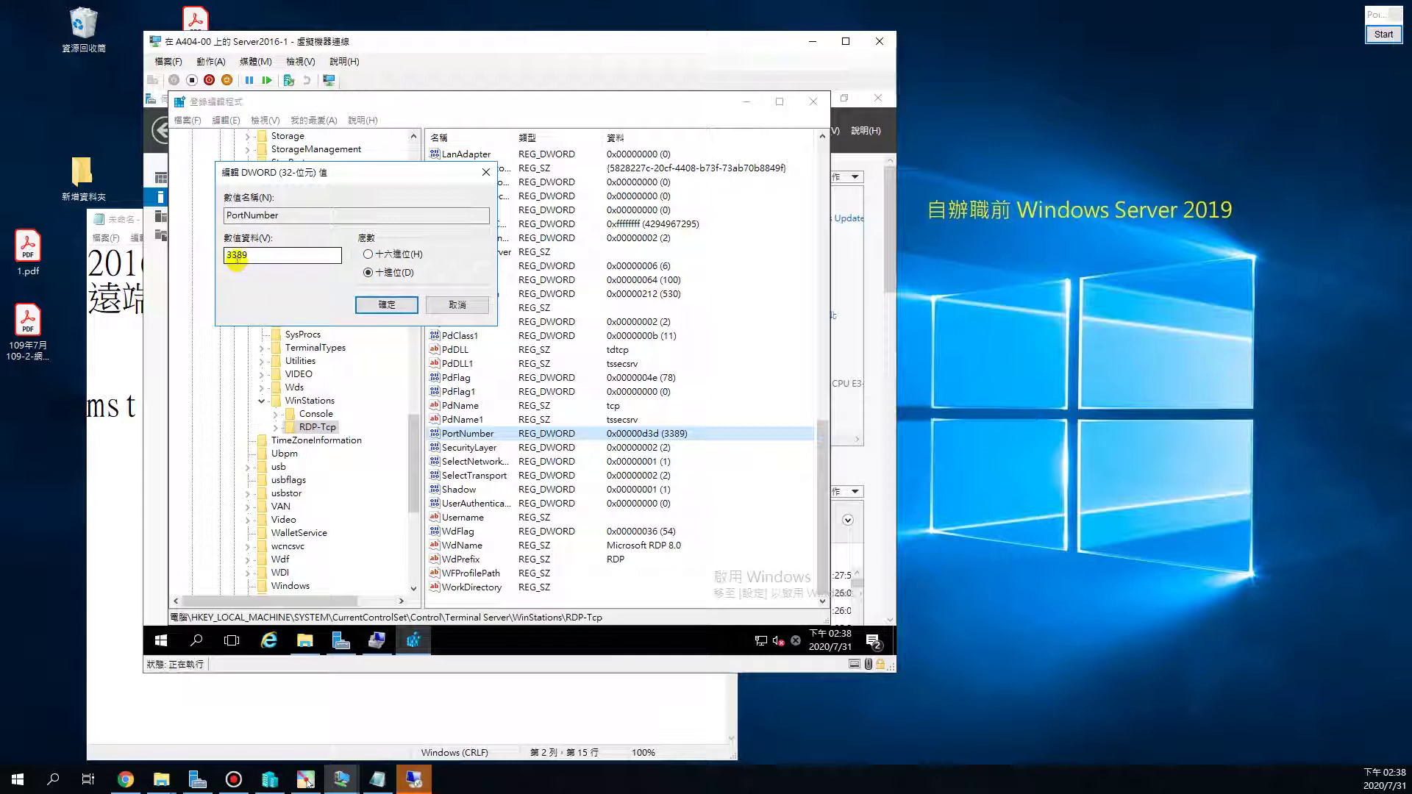
left_click(262, 259)
left_click_drag(263, 256, 173, 255)
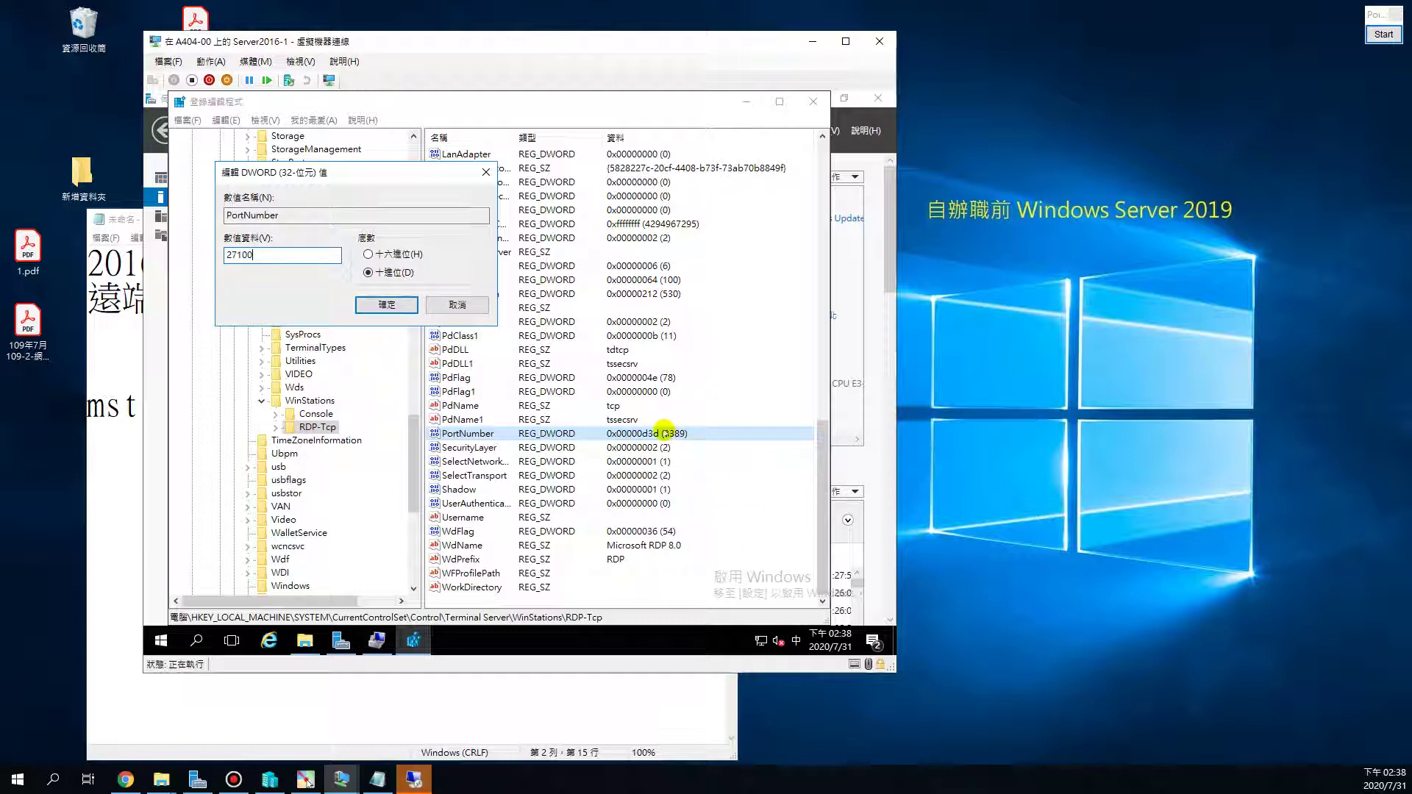
left_click(401, 312)
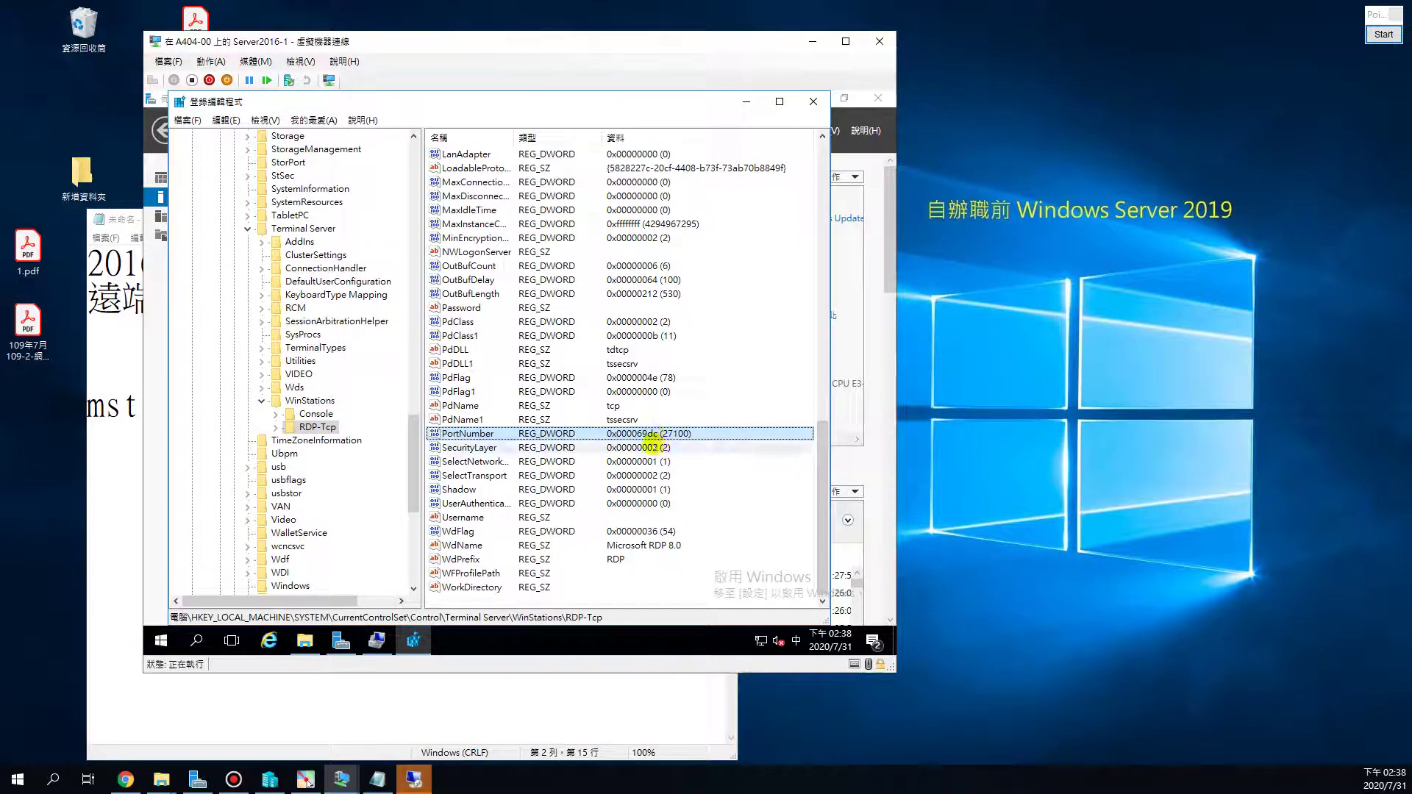
Step: Reopen the PortNumber value and check its new data in decimal
double_click(660, 433)
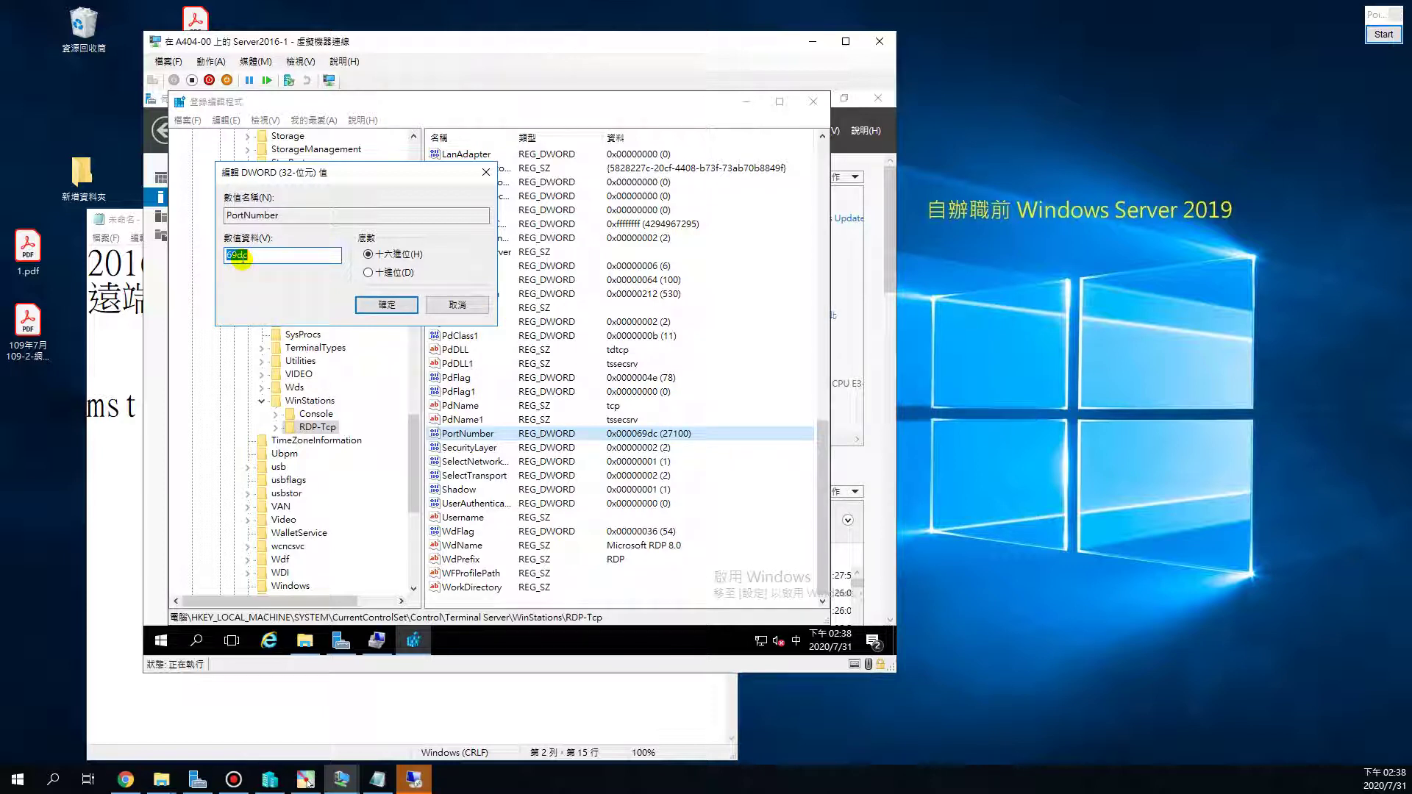
left_click(259, 255)
left_click(367, 272)
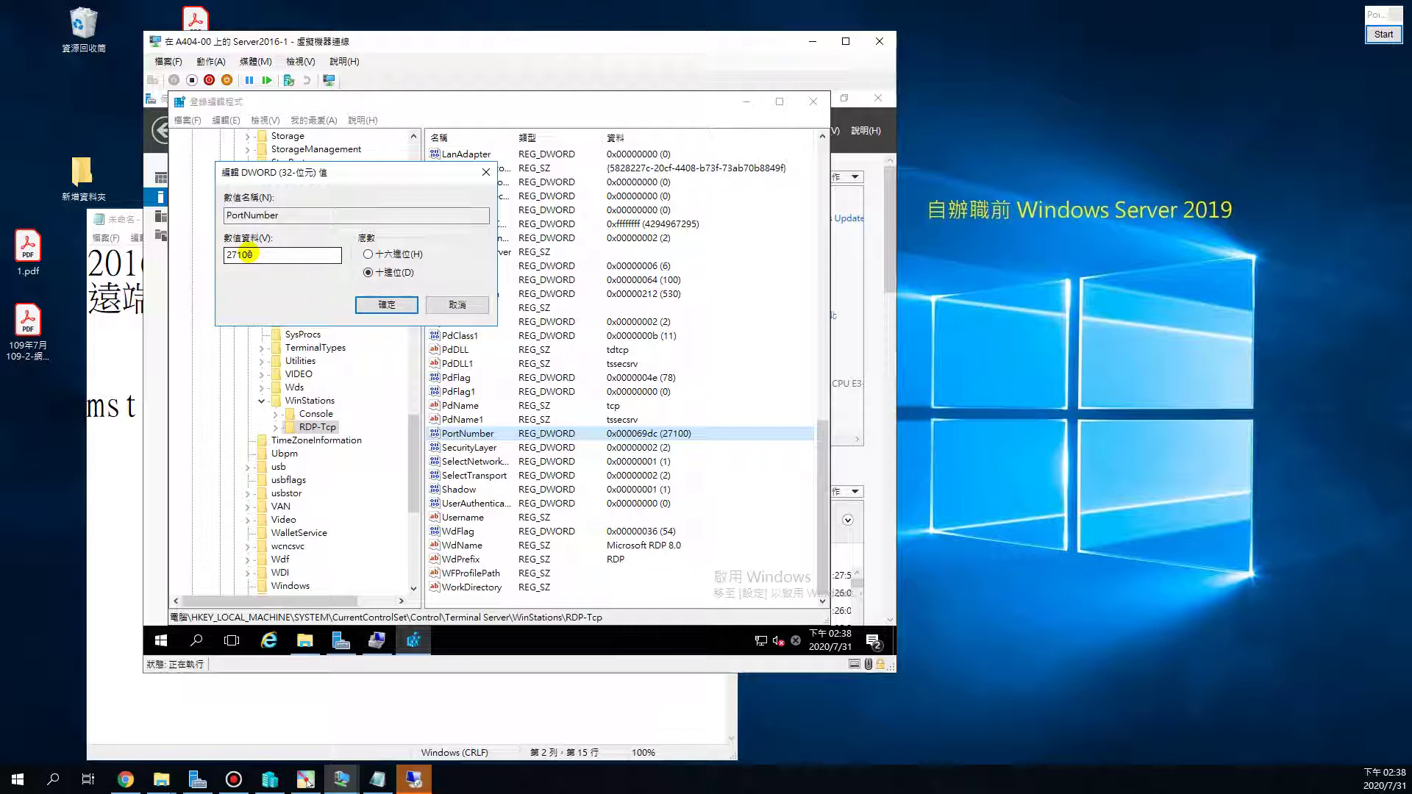
left_click(388, 304)
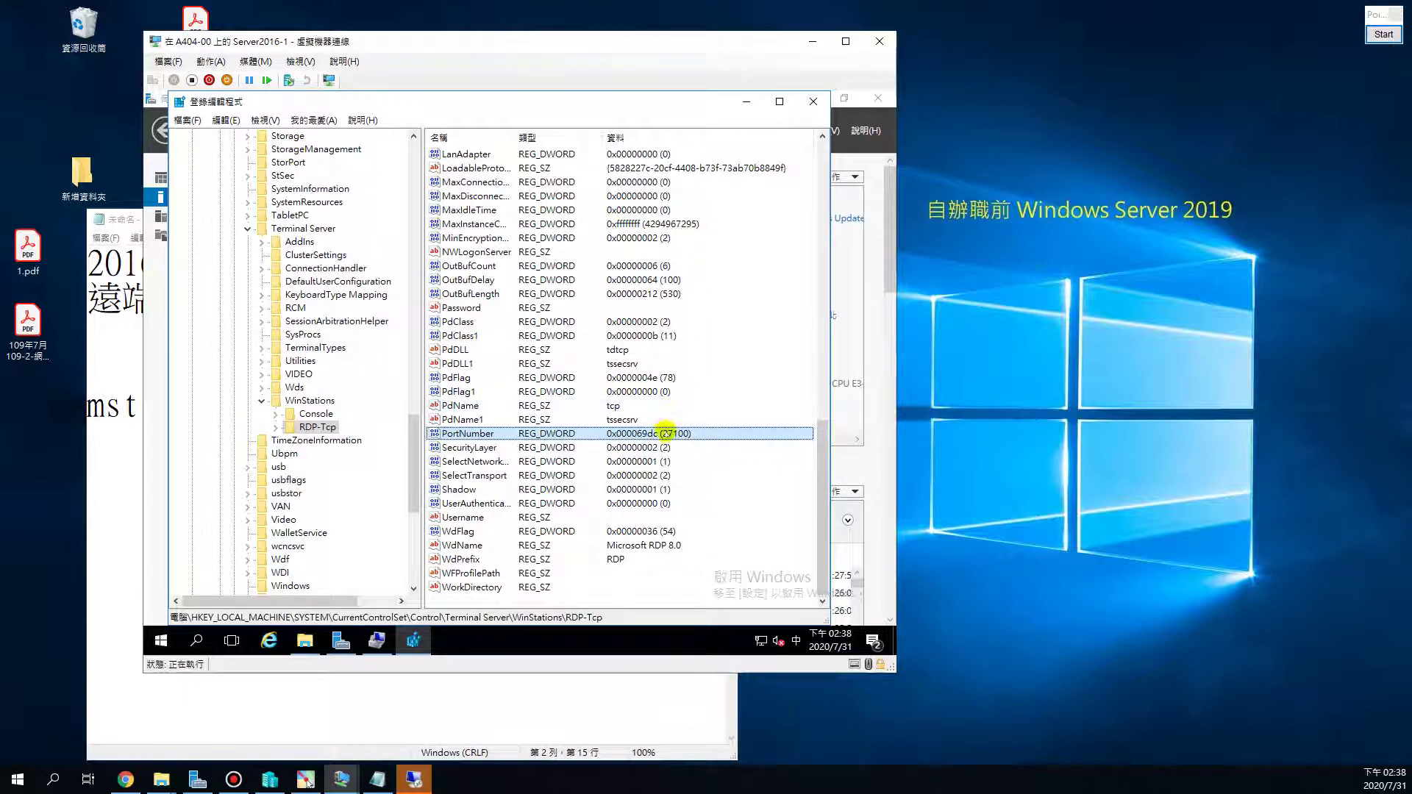
Step: Close the Registry Editor and open the inbound rules in the advanced settings of Windows Firewall
left_click(815, 101)
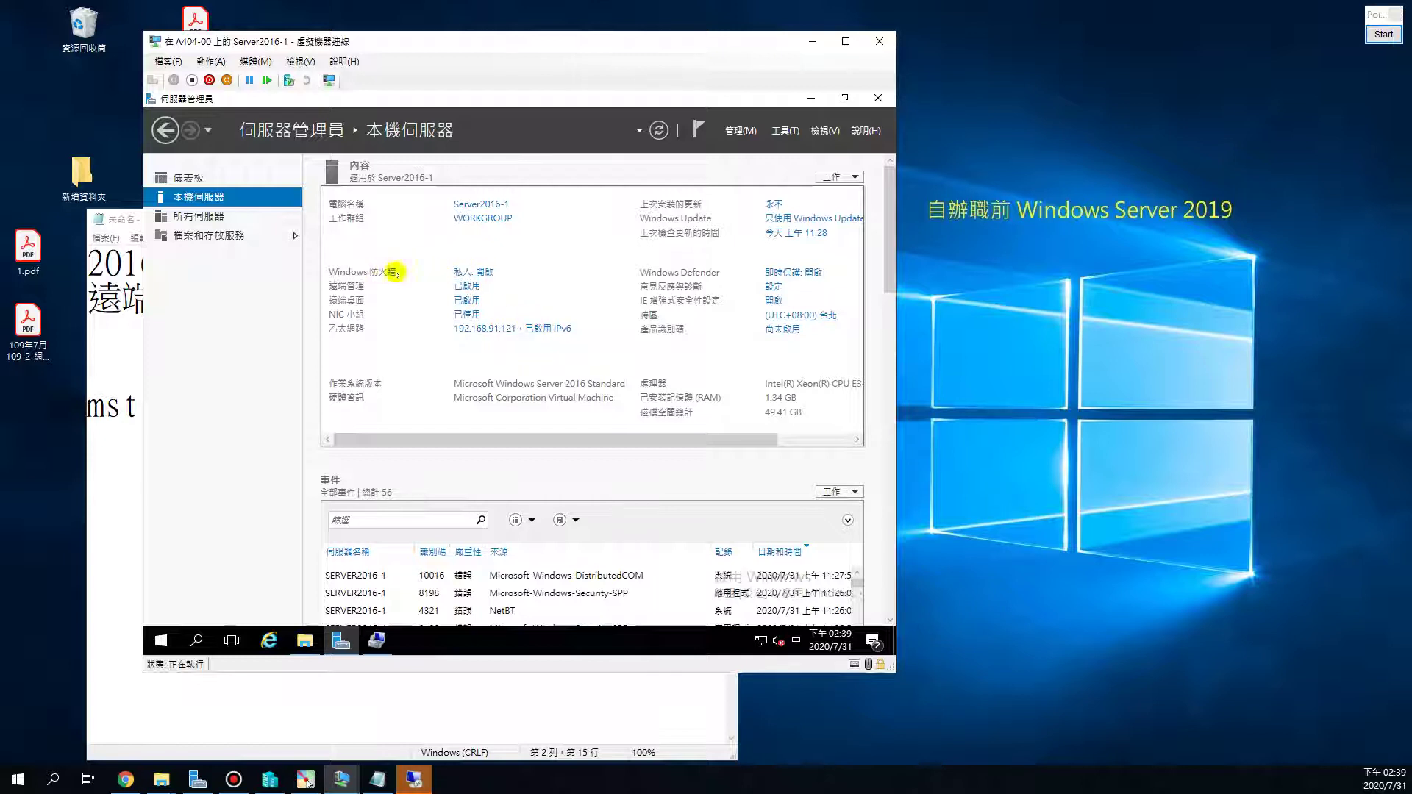
left_click(484, 274)
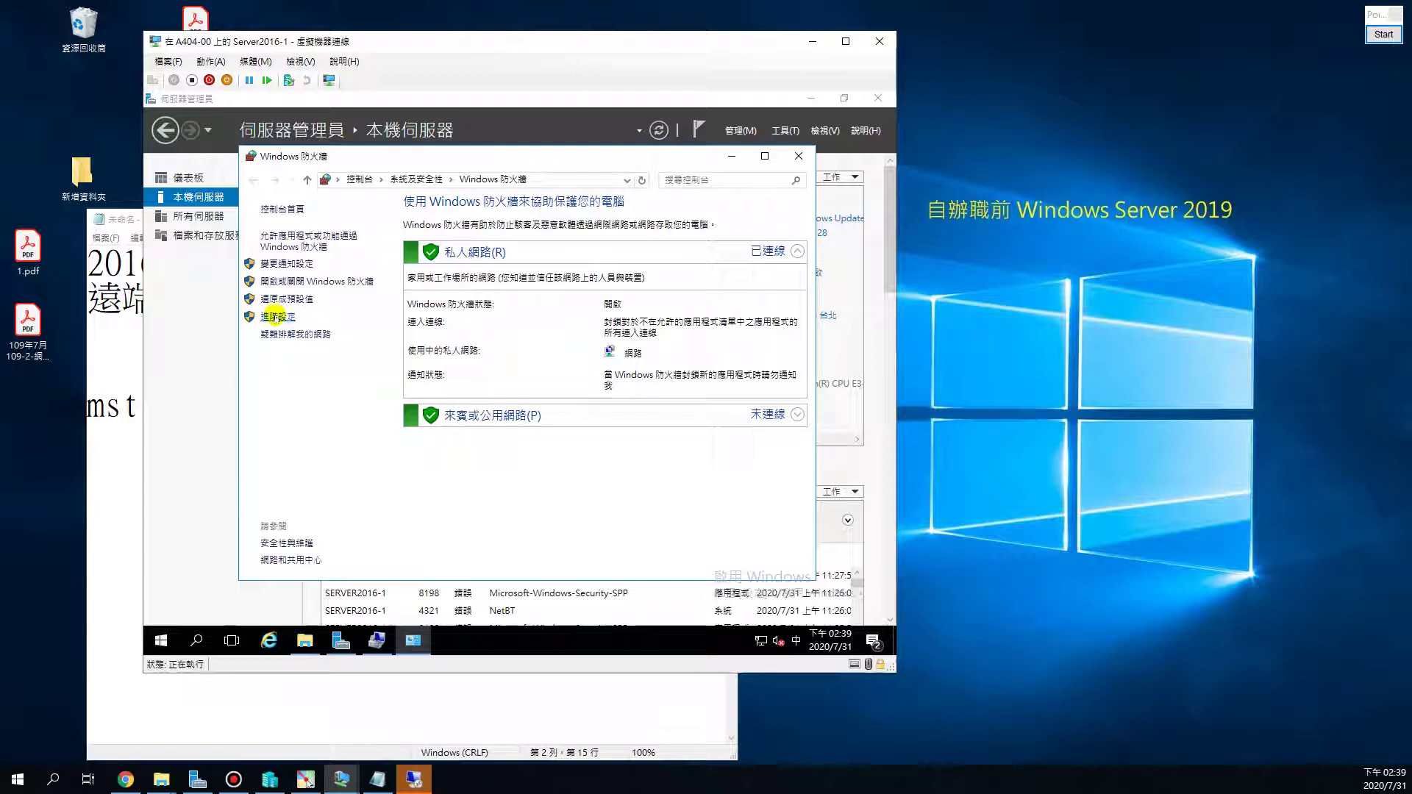
left_click(274, 316)
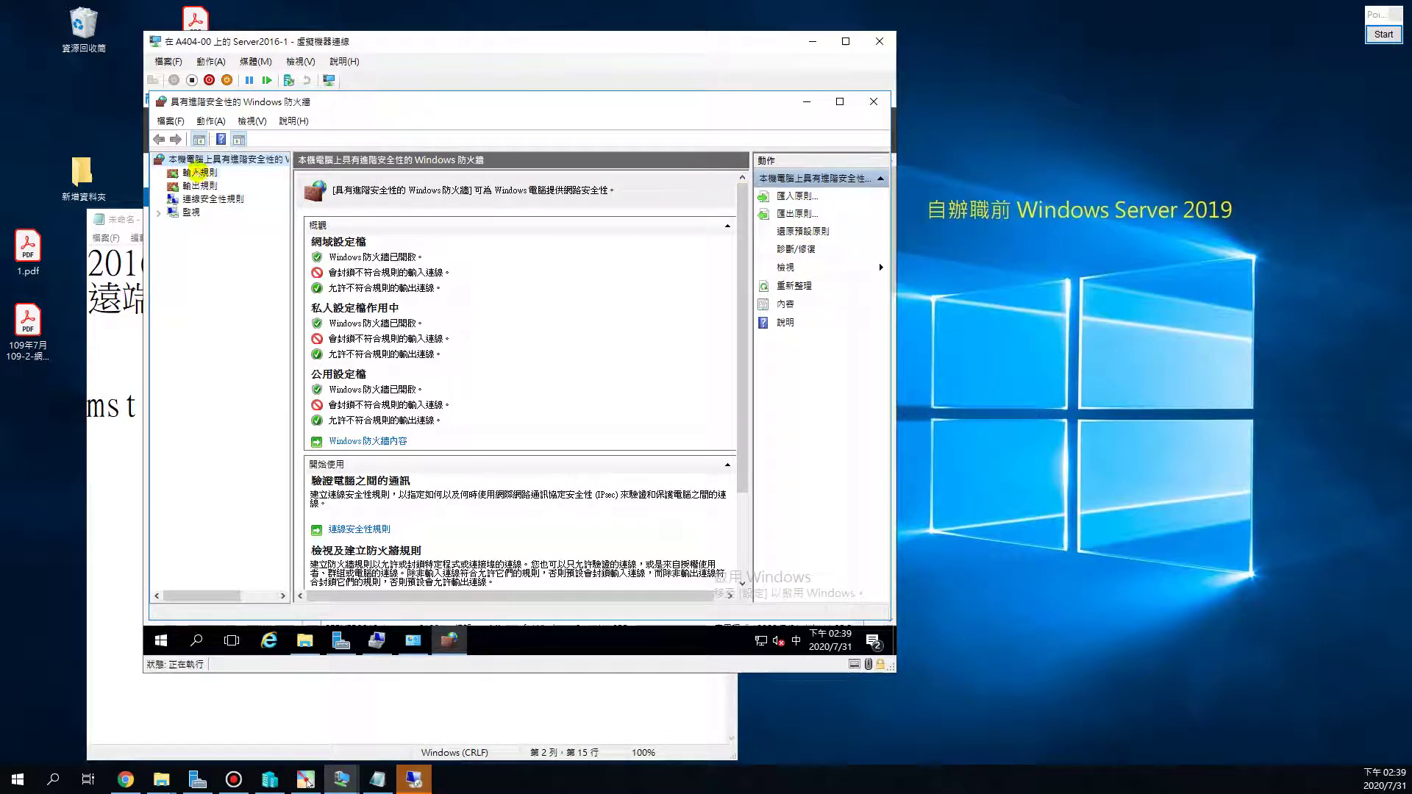
left_click(199, 173)
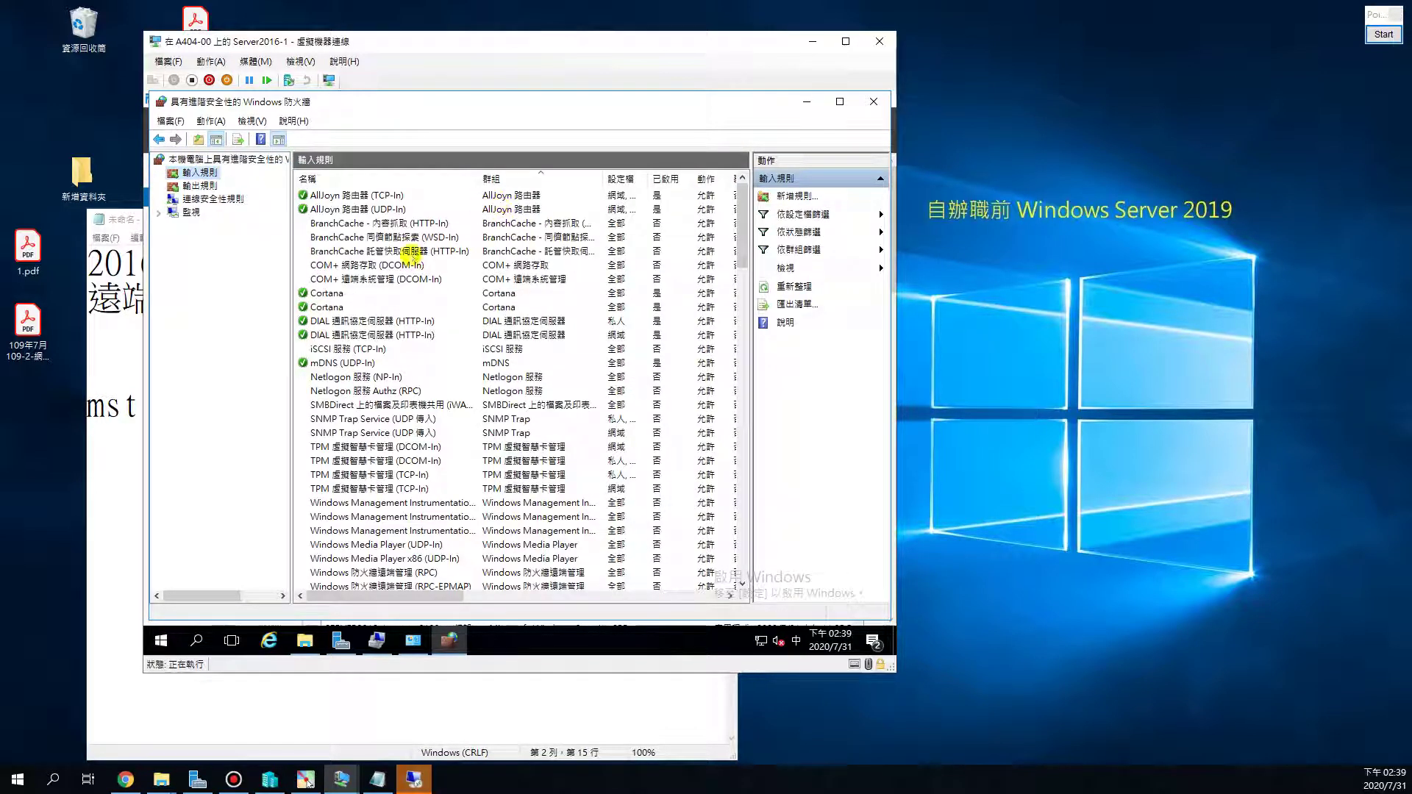
Step: Find the enabled Remote Desktop user mode (TCP-In) inbound rule and check which port its description names
scroll(397, 289, "down", 20)
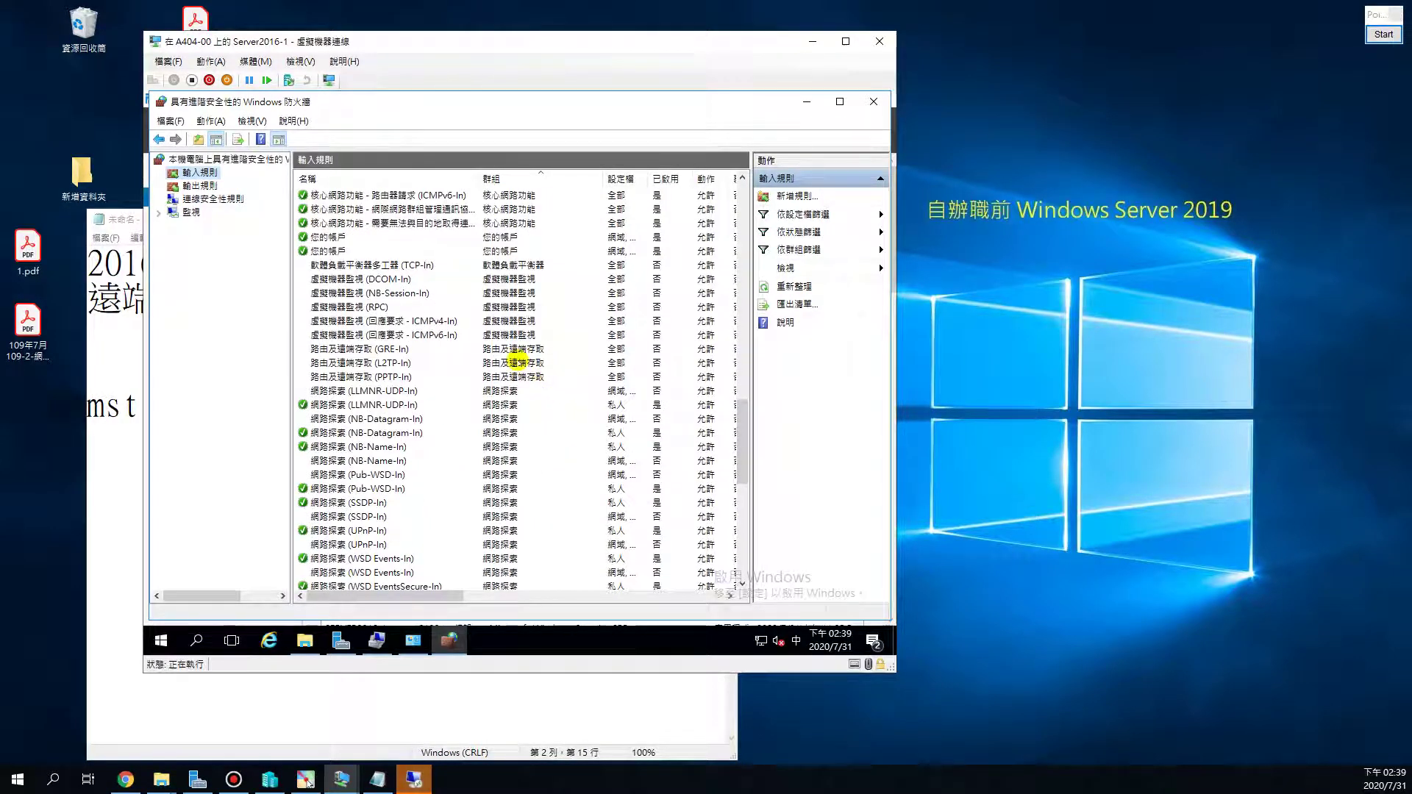
scroll(489, 500, "down", 4)
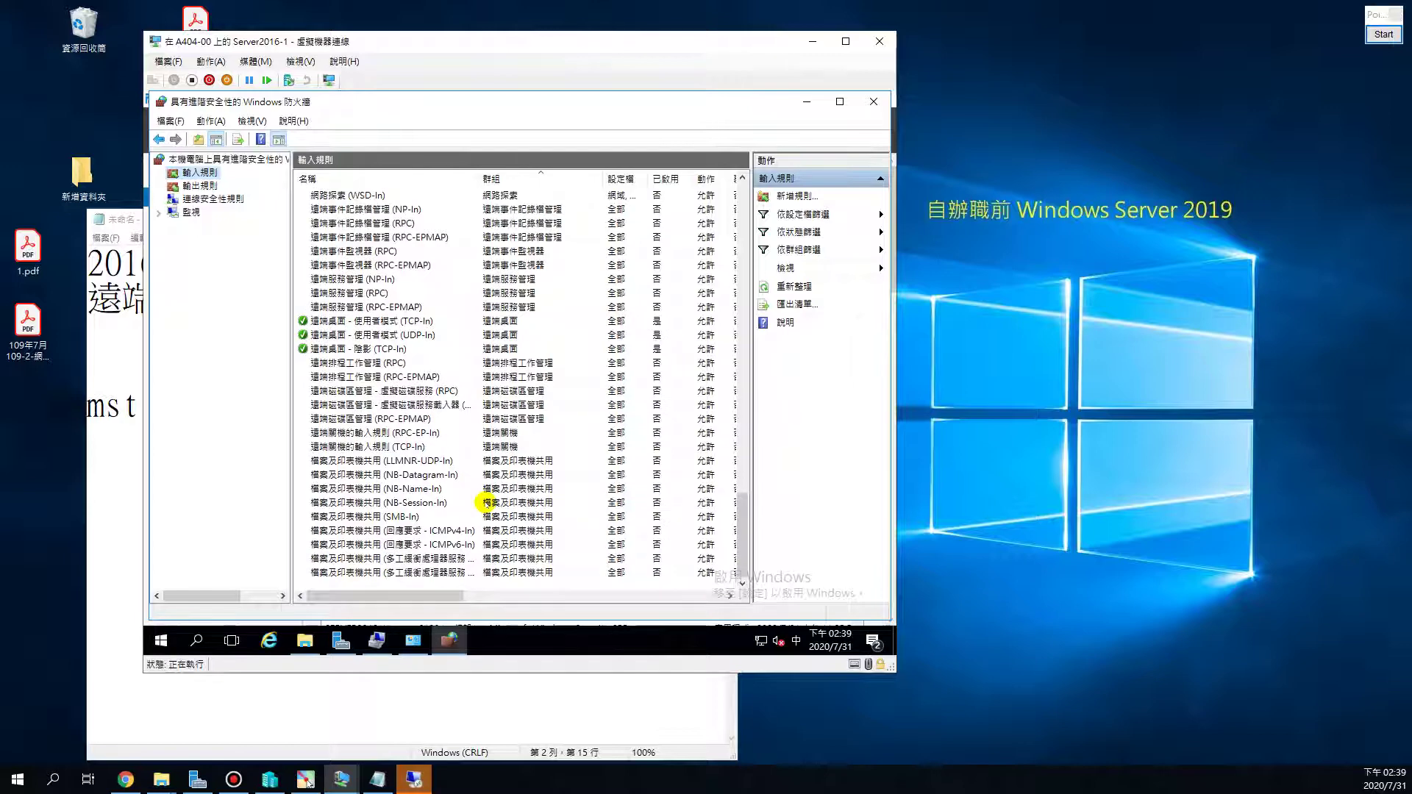
scroll(490, 503, "down", 6)
scroll(482, 492, "up", 4)
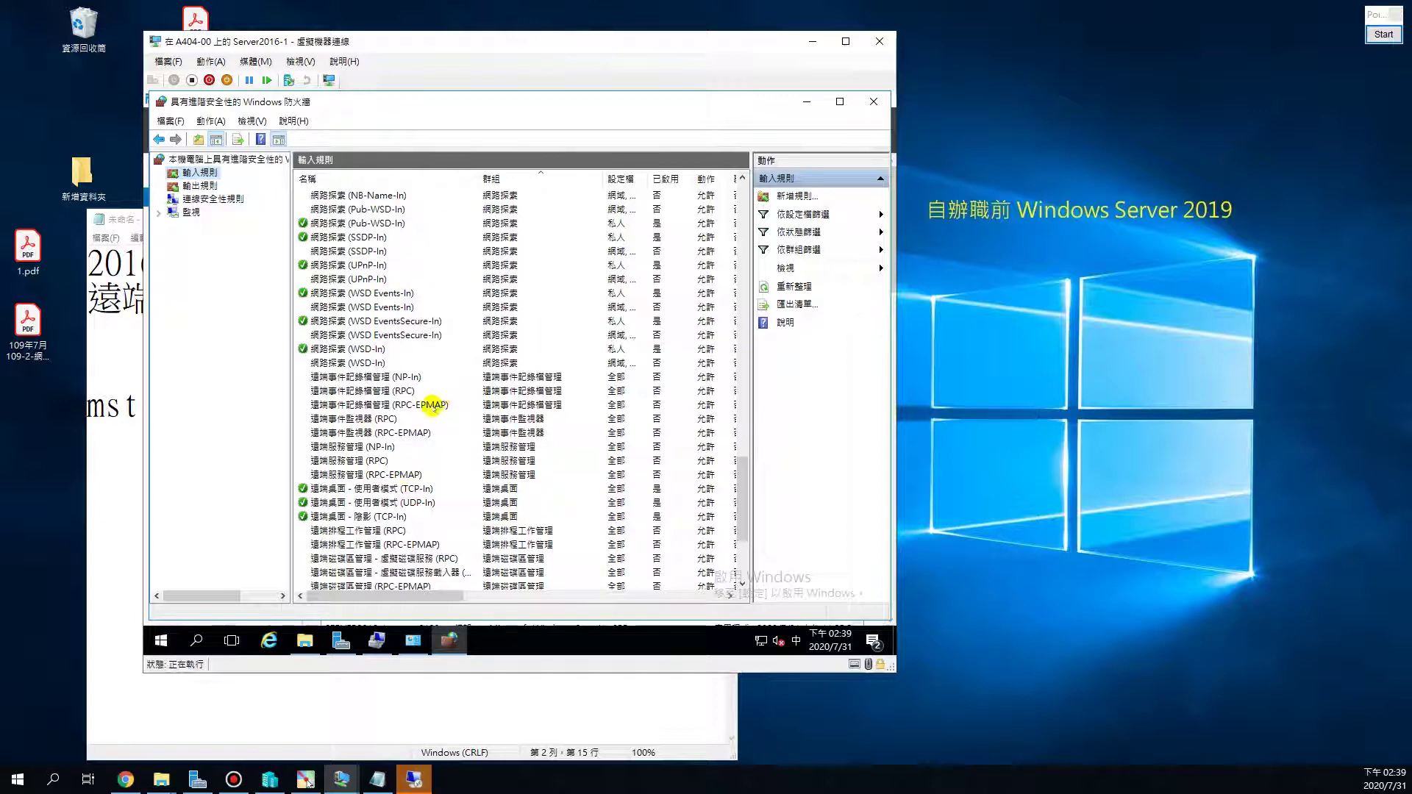
scroll(386, 460, "up", 7)
scroll(456, 433, "down", 10)
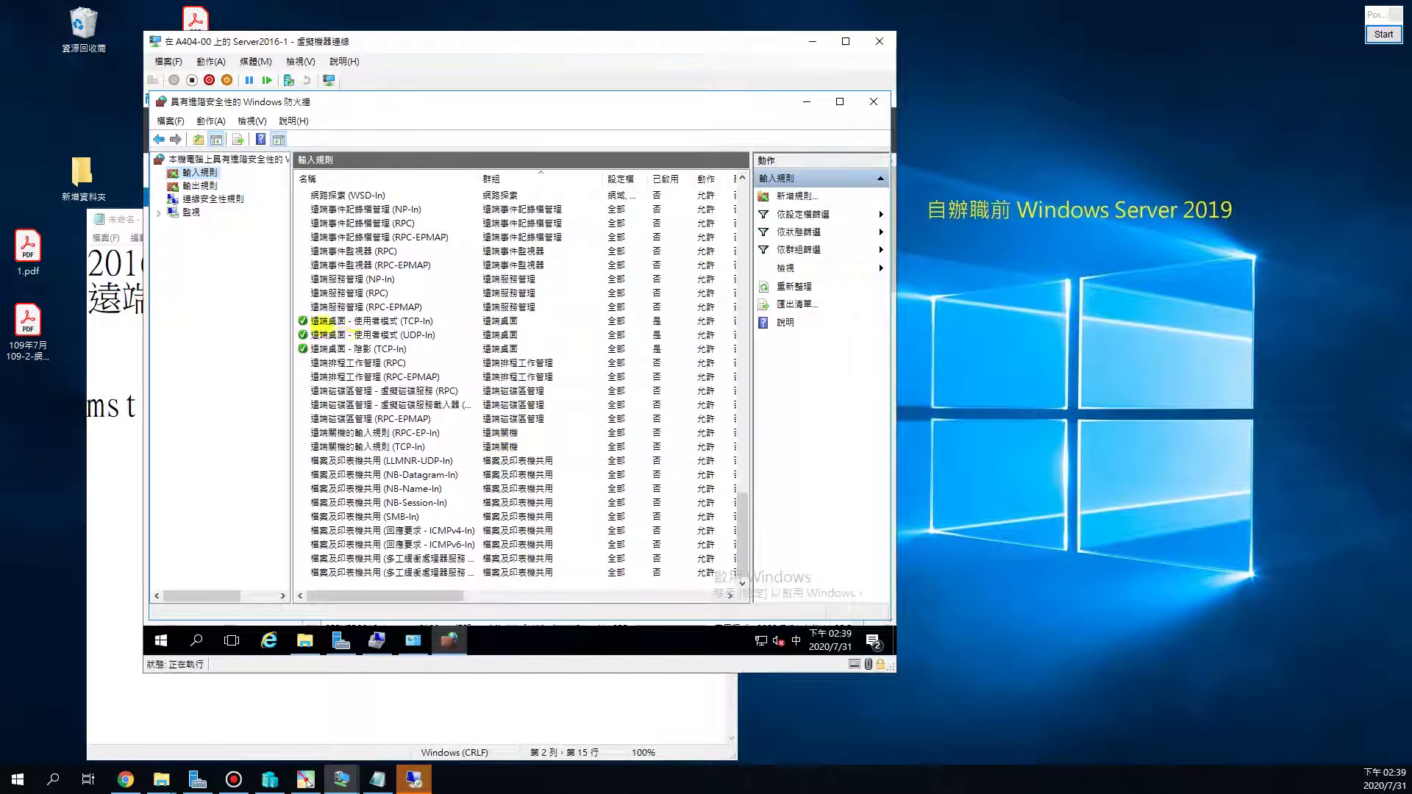
left_click(386, 322)
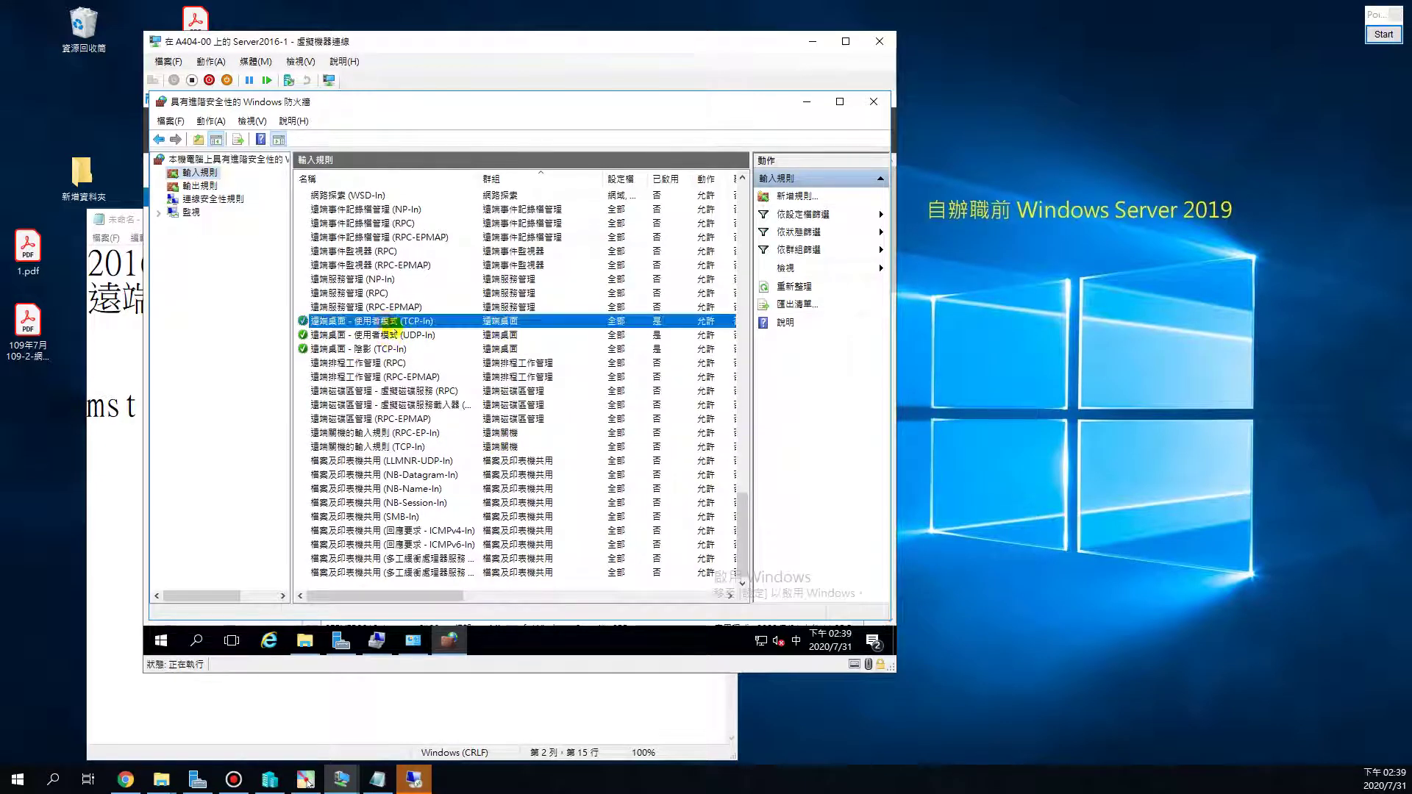
double_click(368, 321)
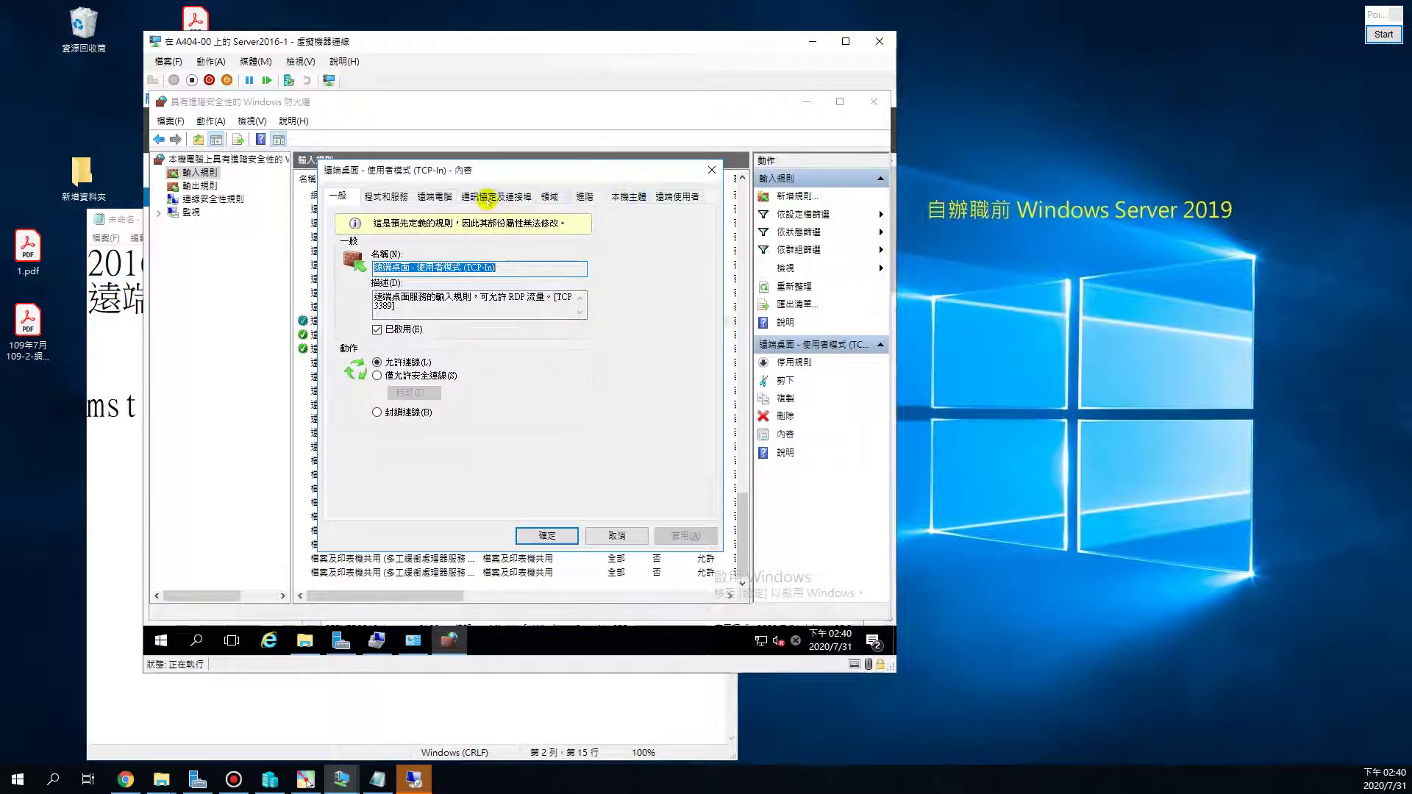
left_click(387, 193)
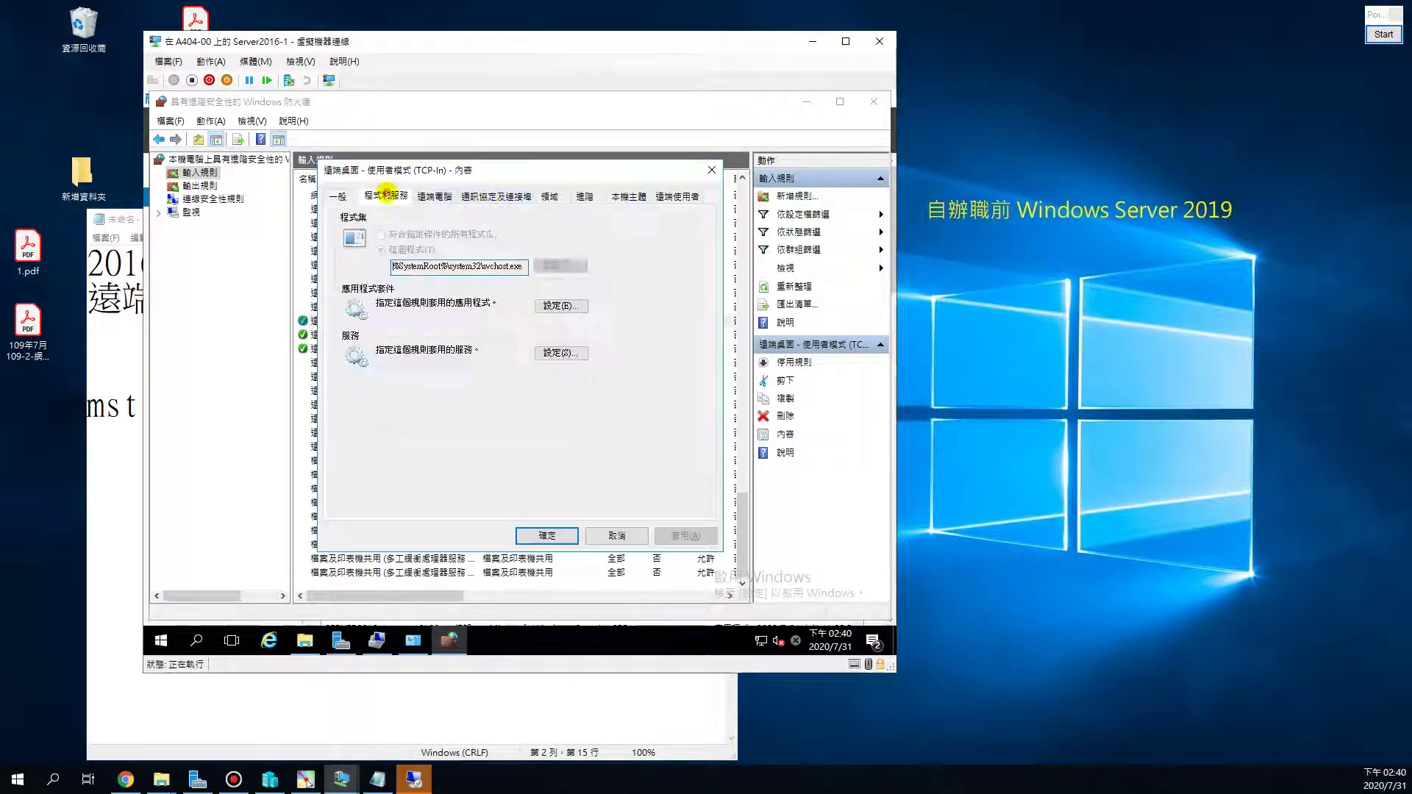
left_click(342, 195)
left_click_drag(402, 309, 359, 303)
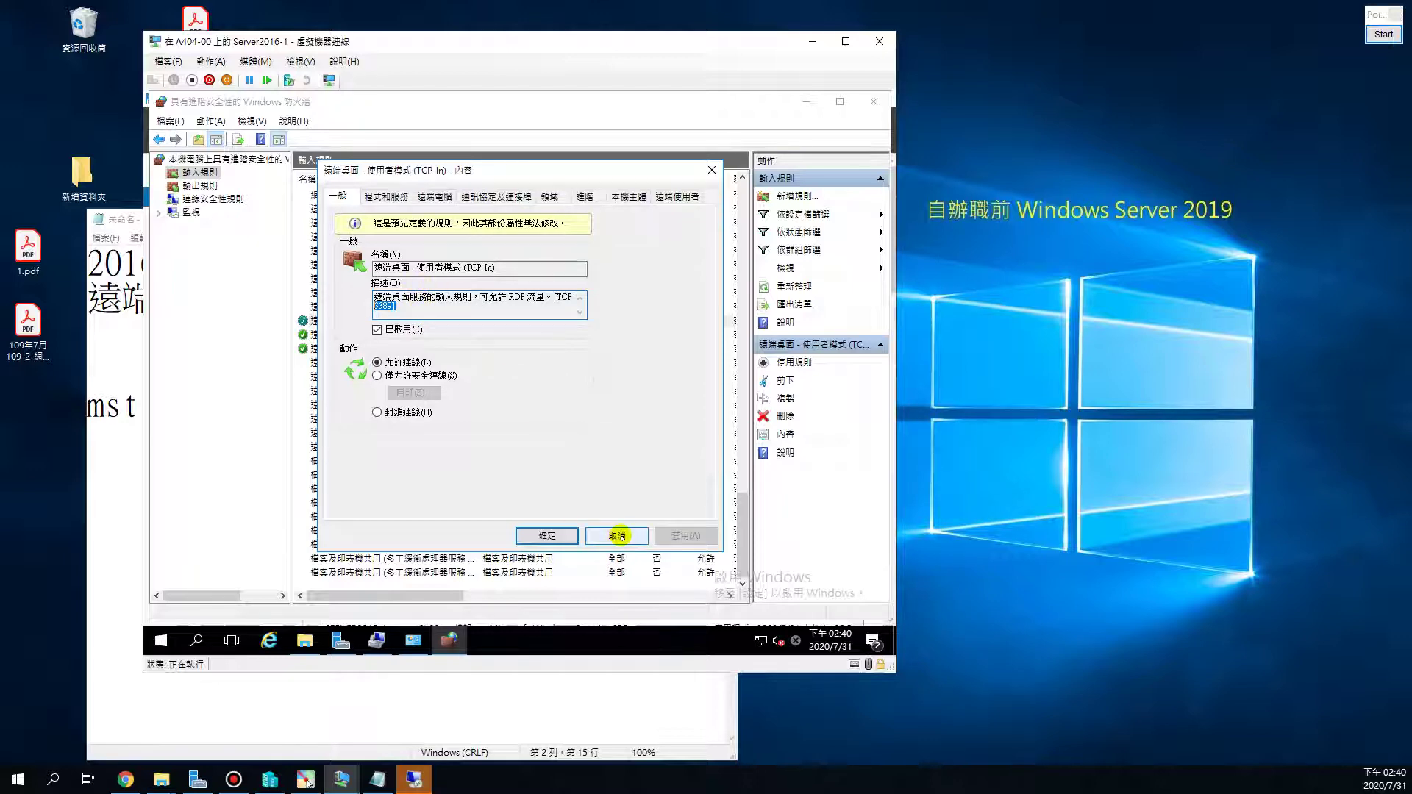
left_click(618, 536)
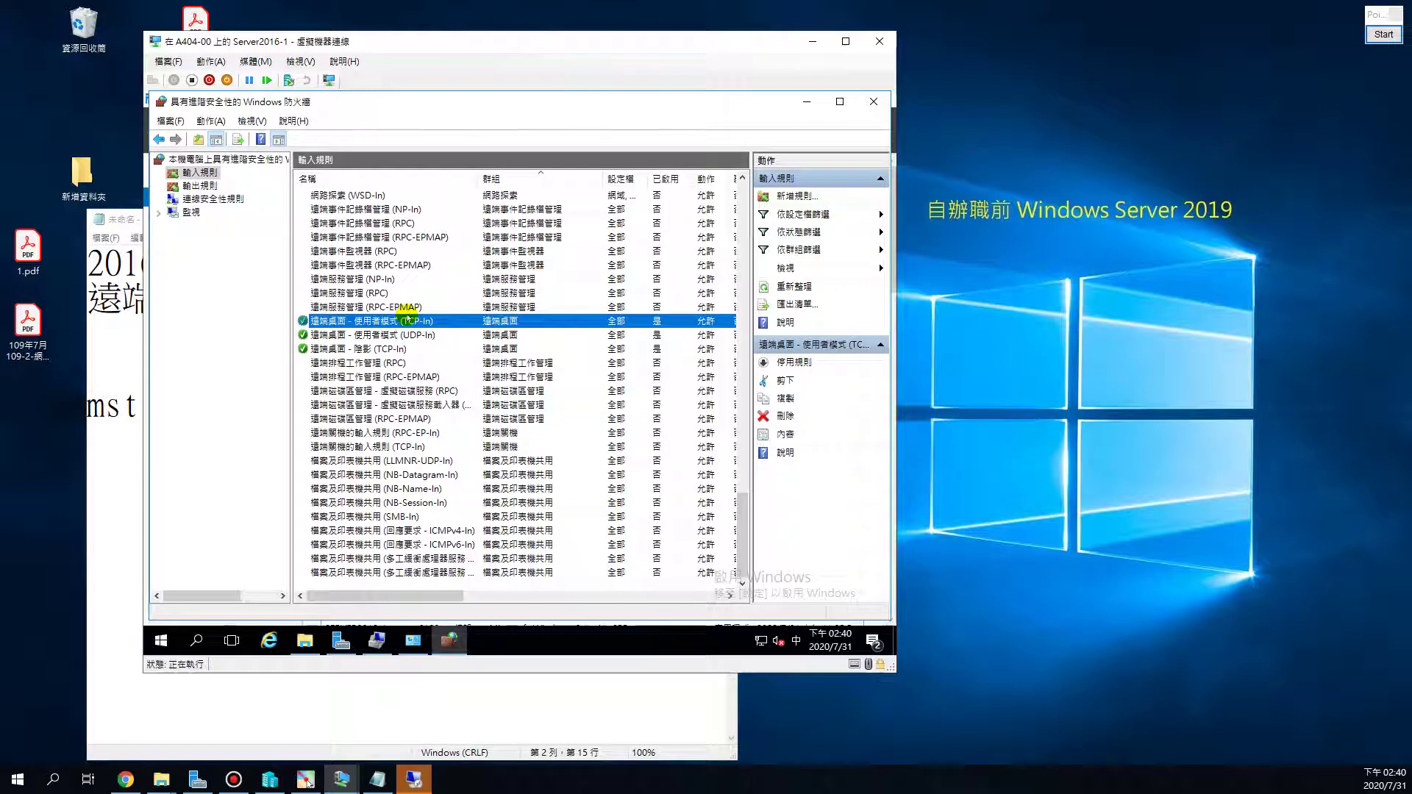
Step: Start a new inbound rule of type Port for TCP with specific local port 27100
left_click_drag(741, 522, 712, 196)
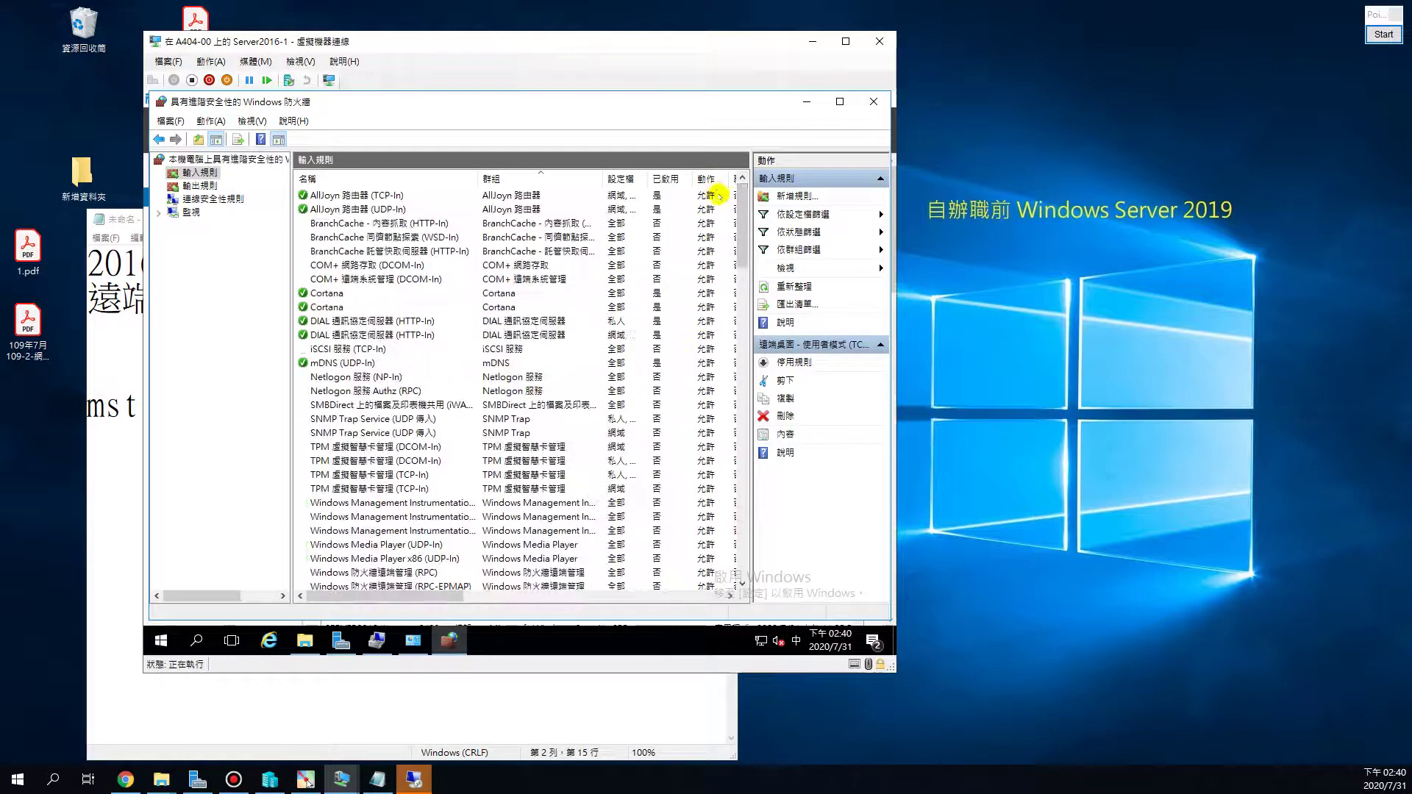
left_click(786, 194)
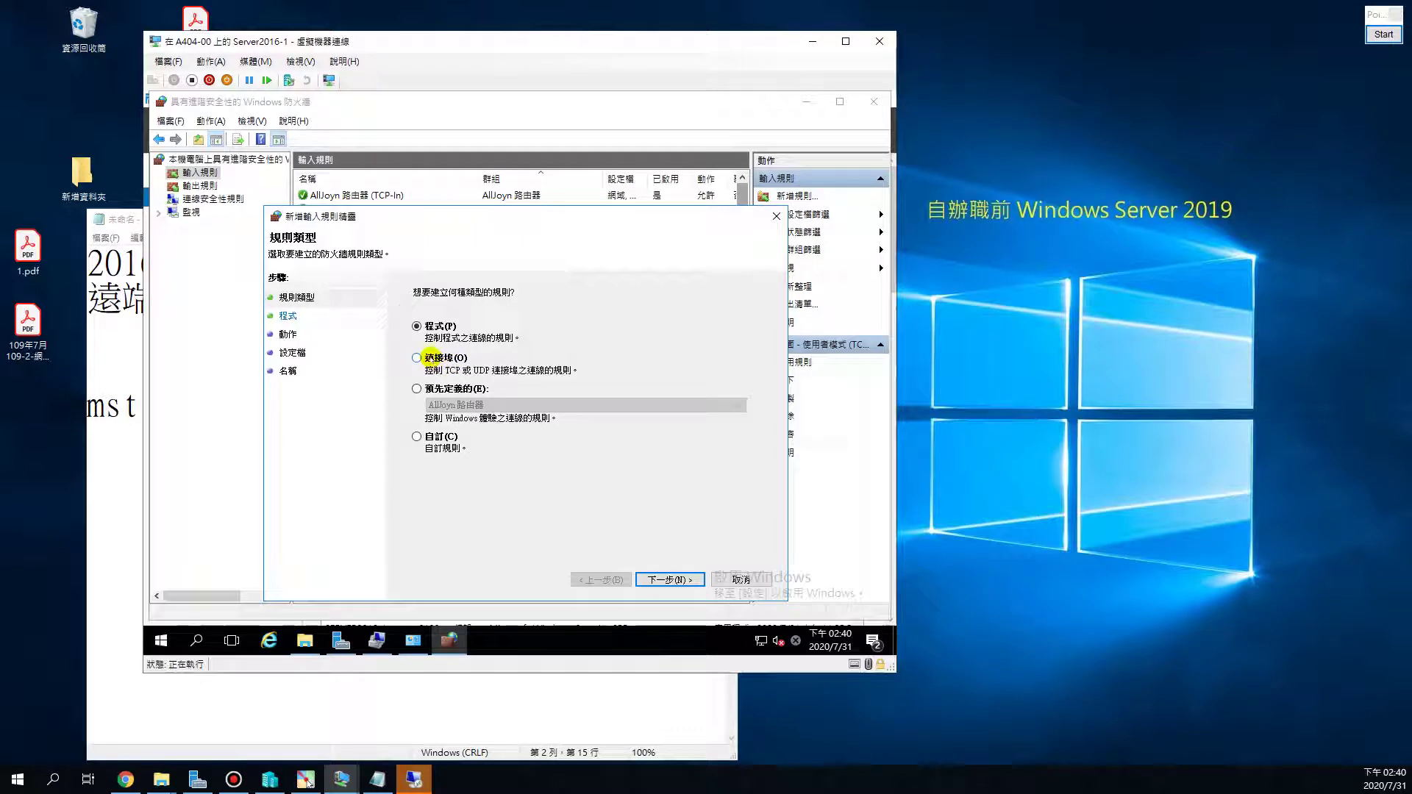
left_click(416, 358)
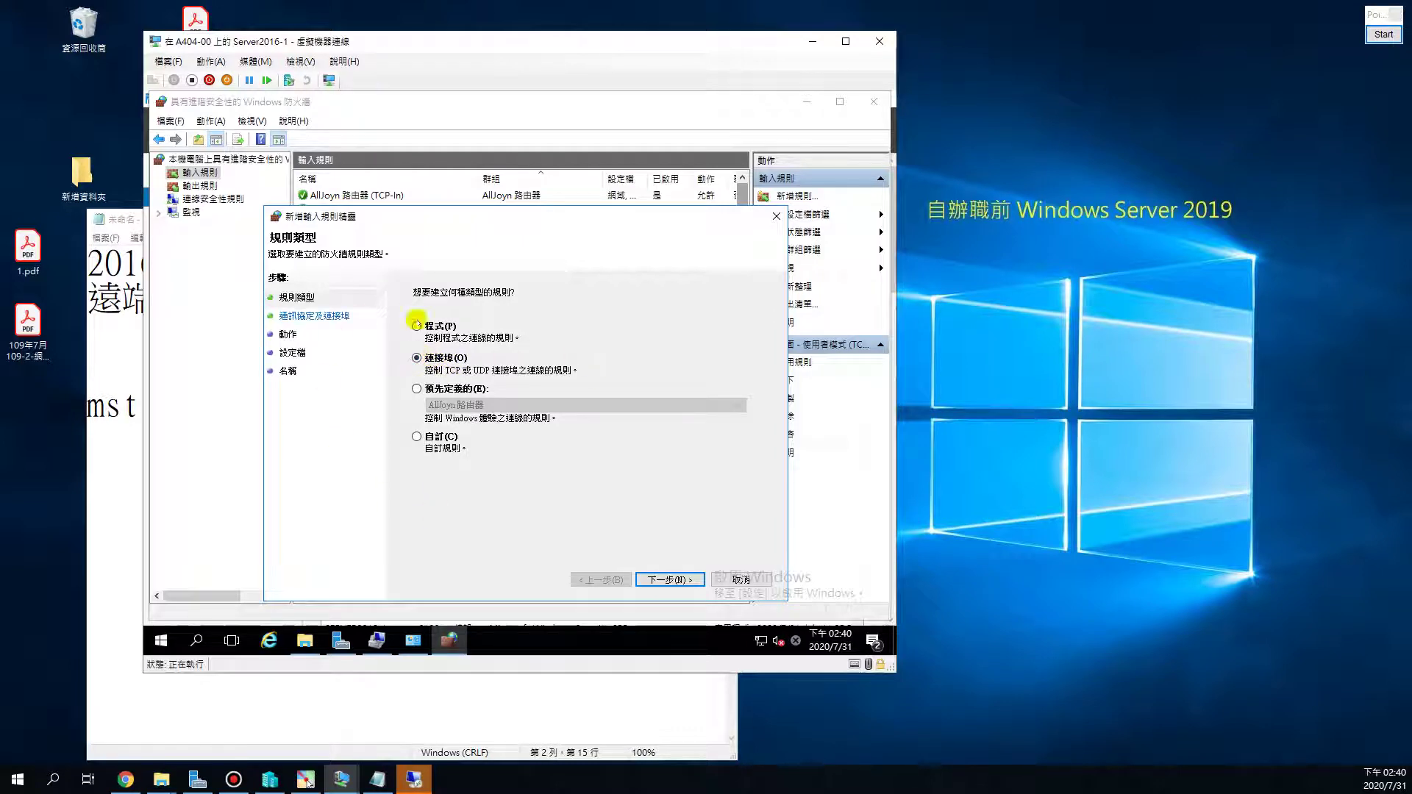
left_click(675, 579)
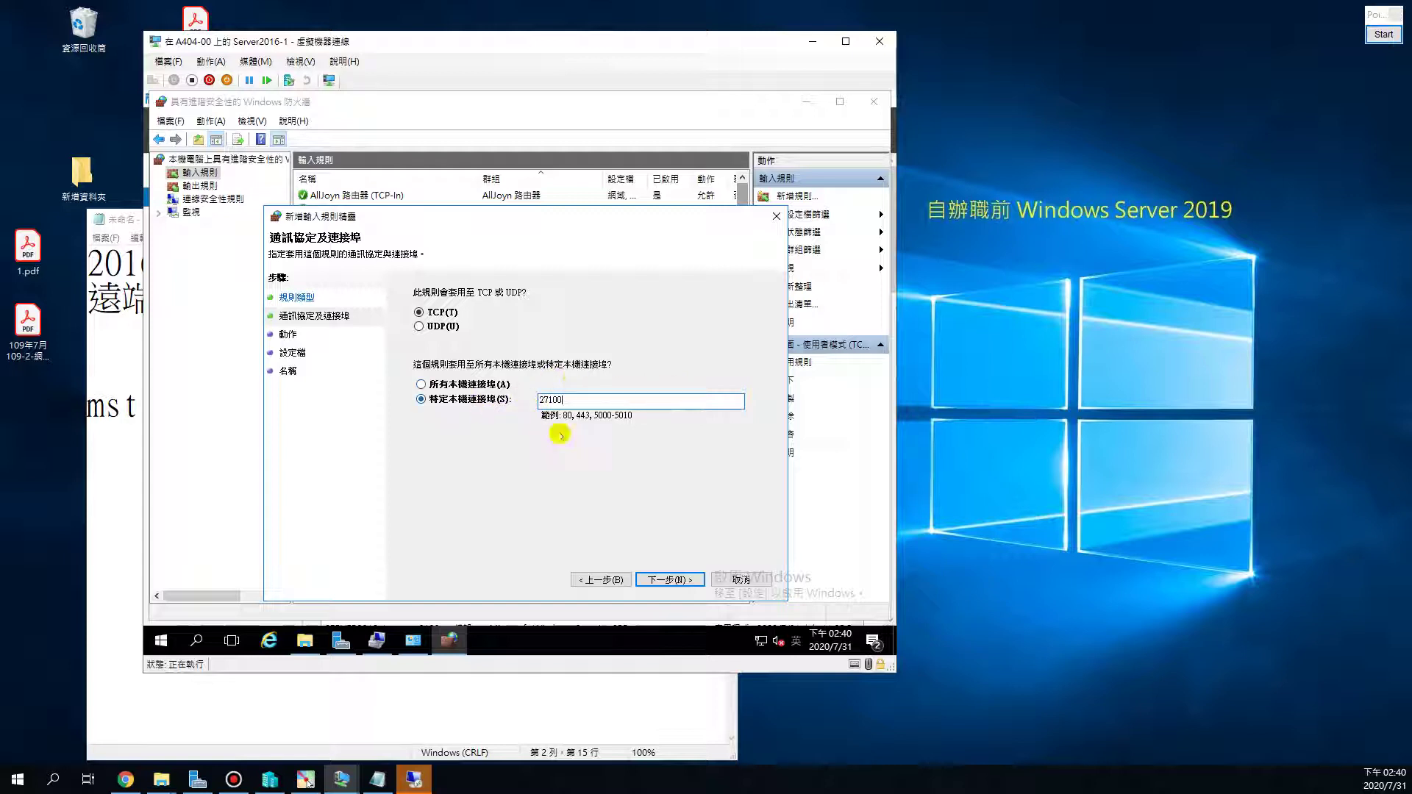
left_click(669, 579)
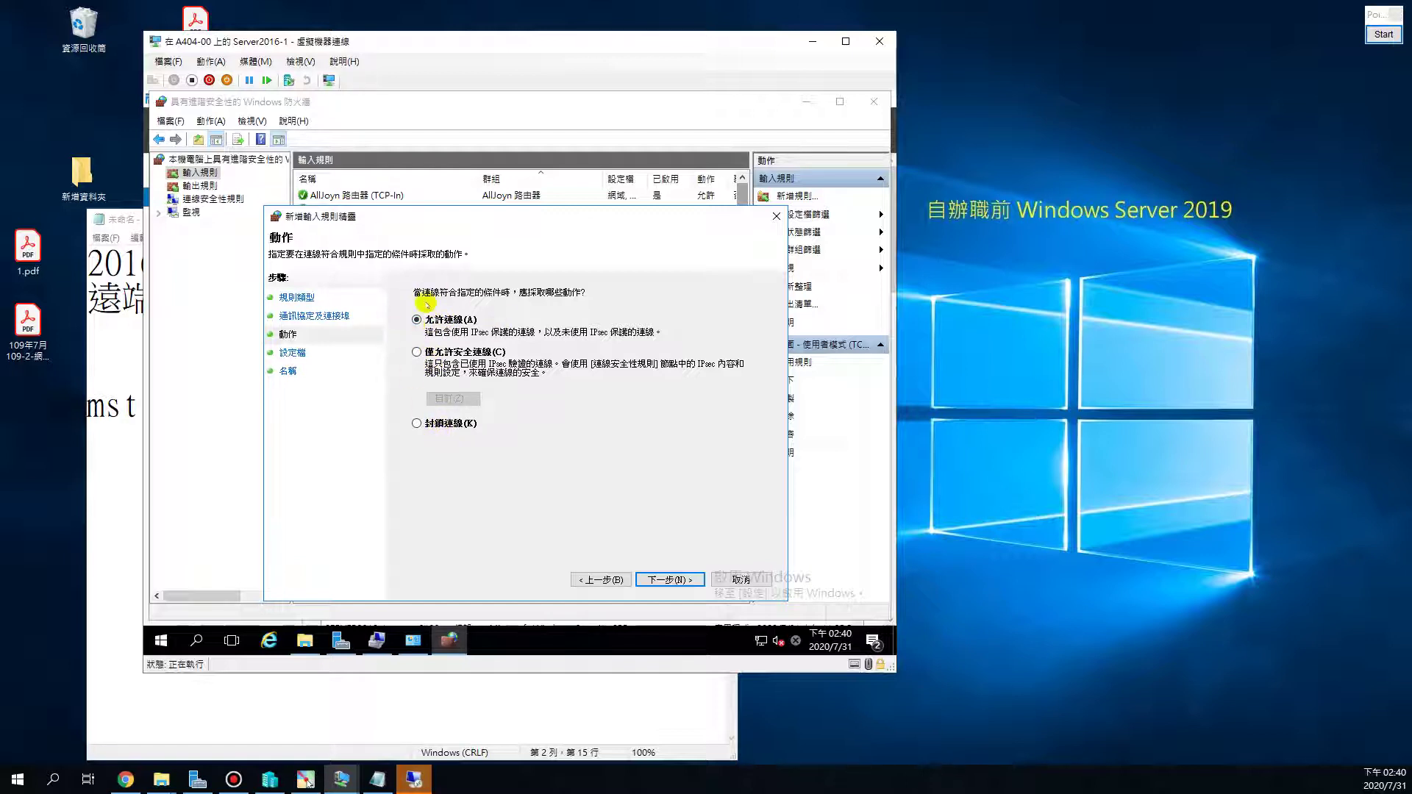
Step: Allow the connection on the domain, private and public profiles and finish the rule with the name RDP-27100
left_click(670, 578)
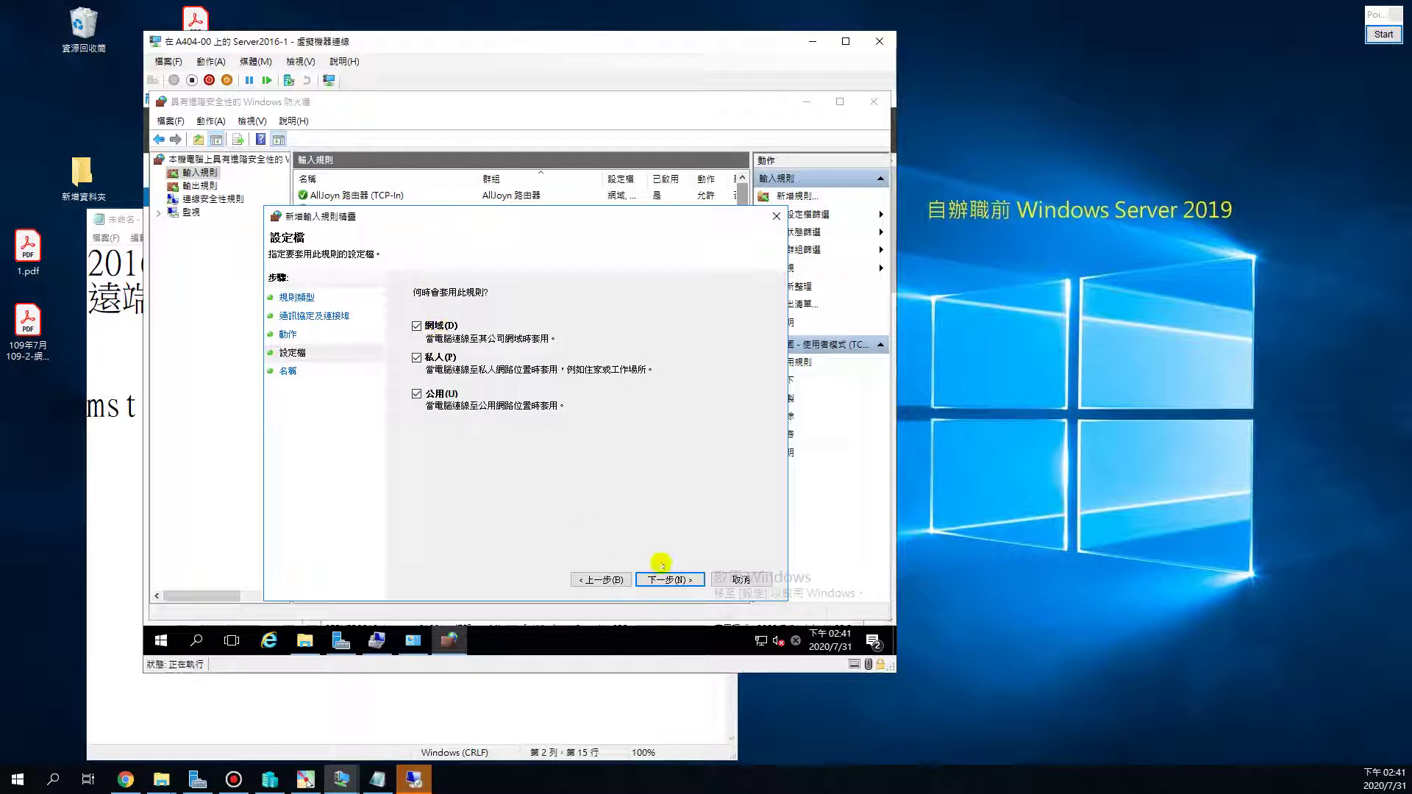
left_click(671, 578)
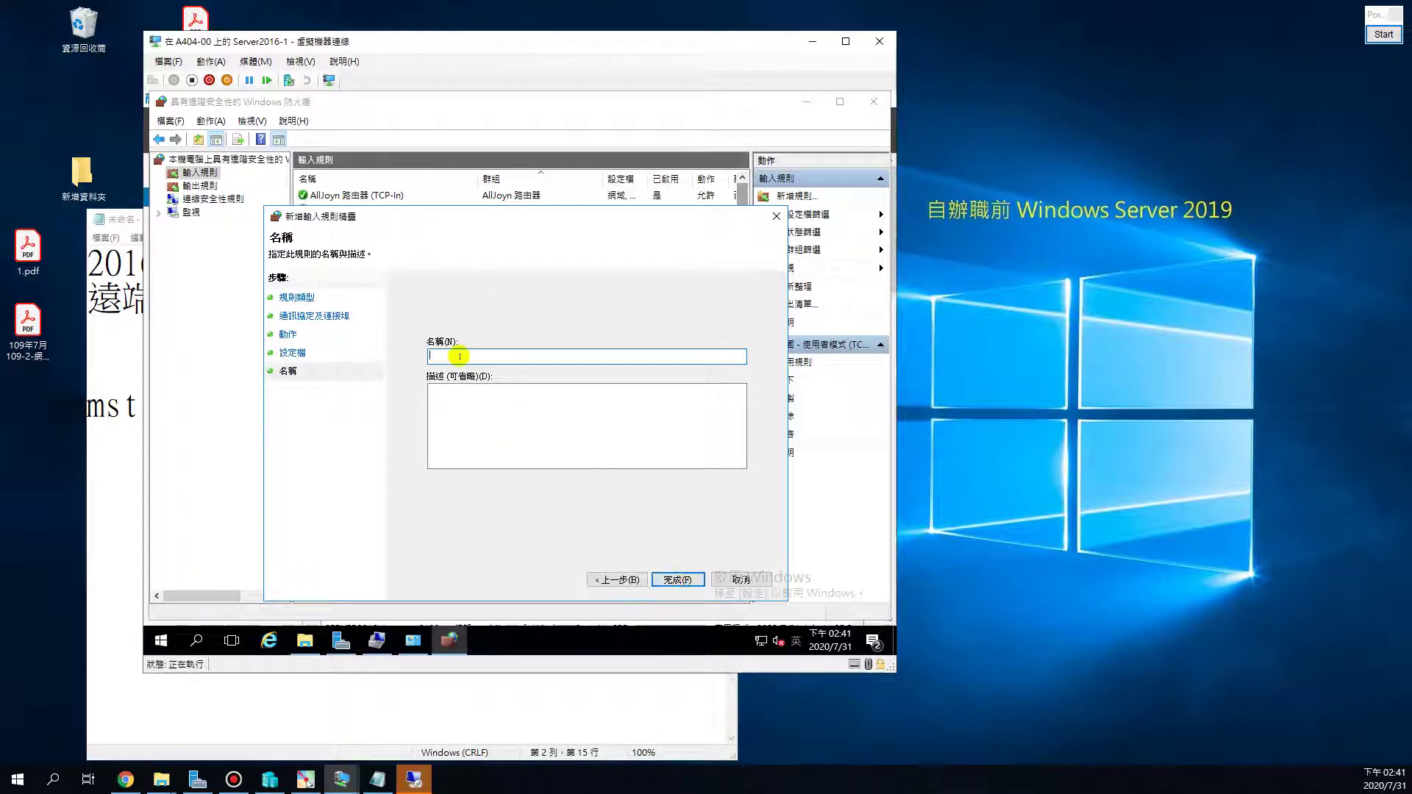
type("RDP-27100")
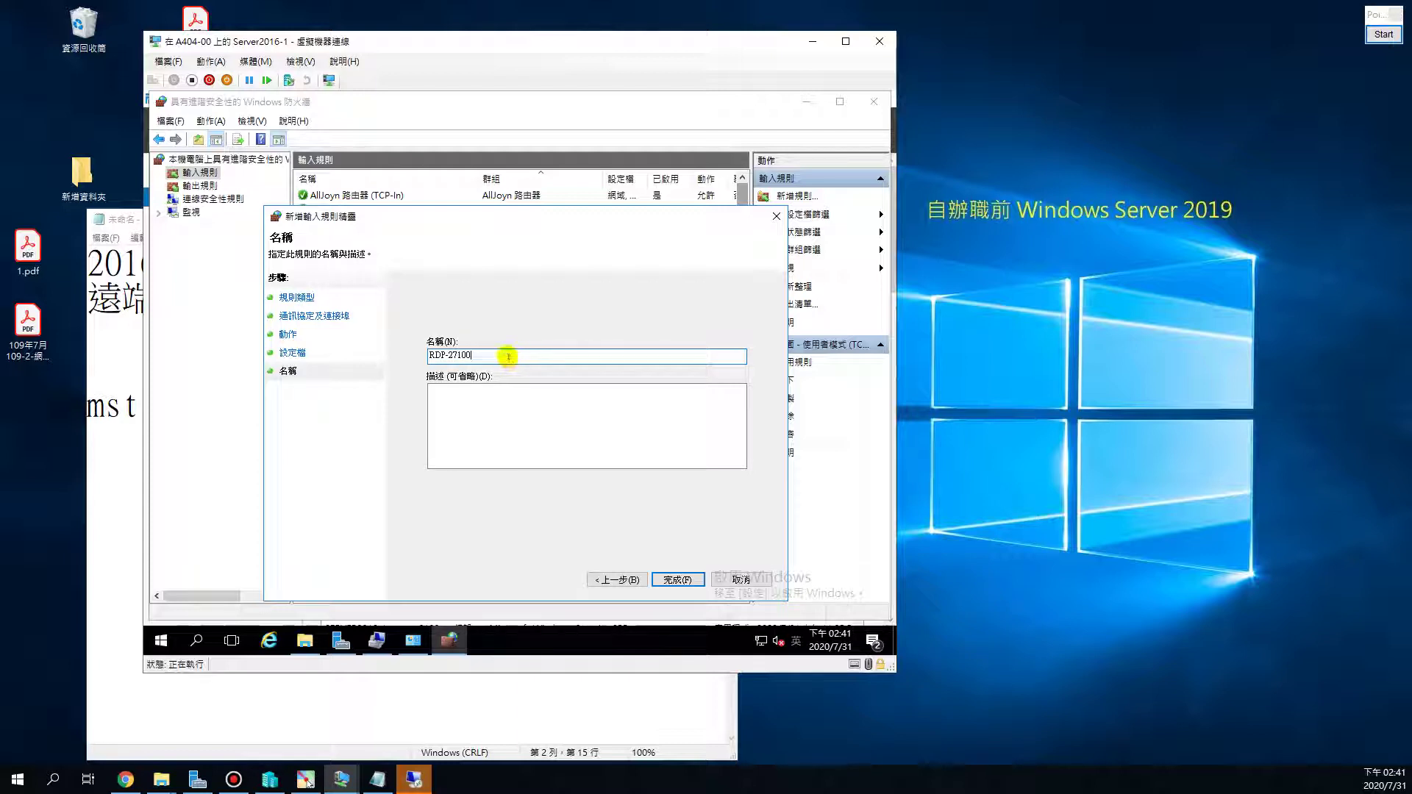
left_click(678, 579)
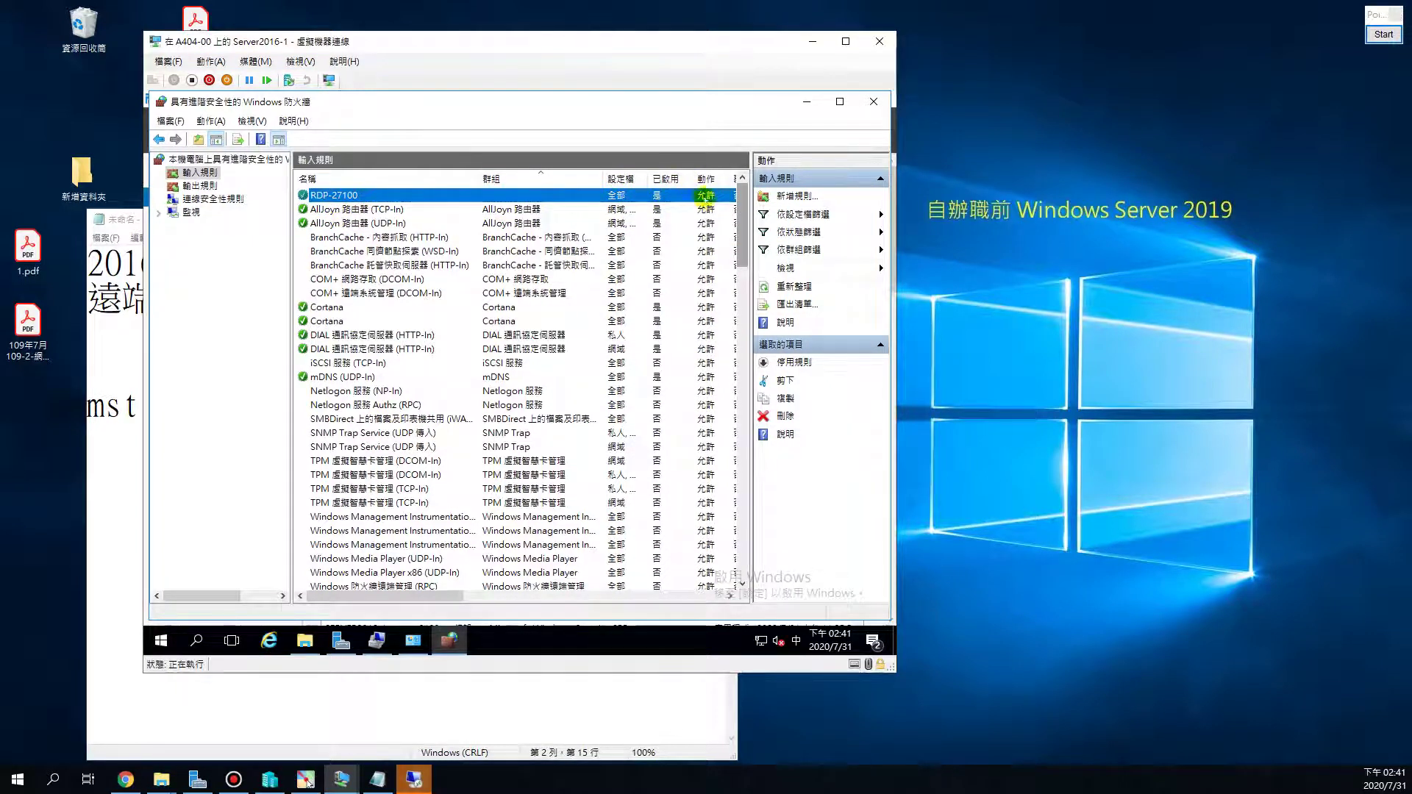
Step: Review the RDP-27100 rule's properties, including its profiles, users, ports, remote computers and programs, without changing them
double_click(375, 199)
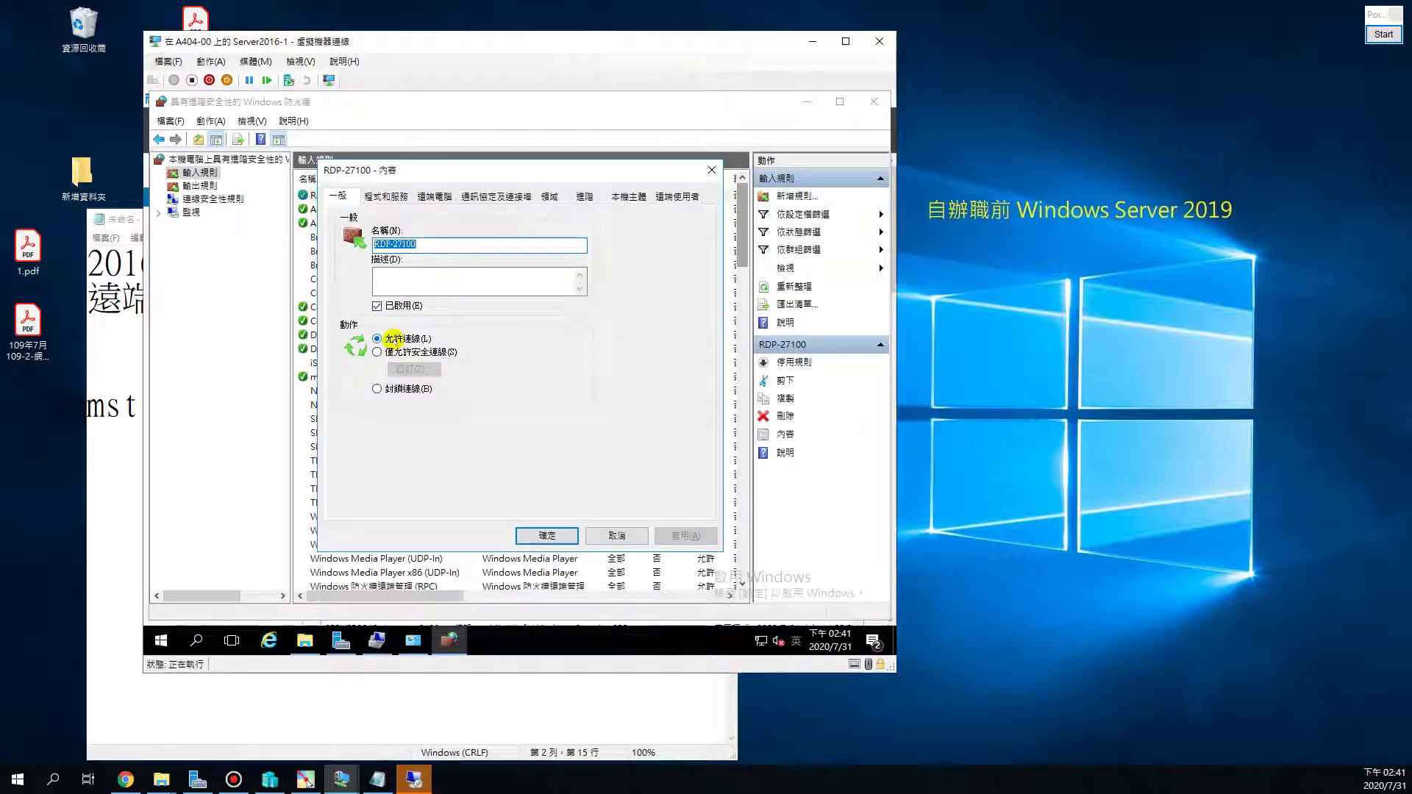
left_click(423, 243)
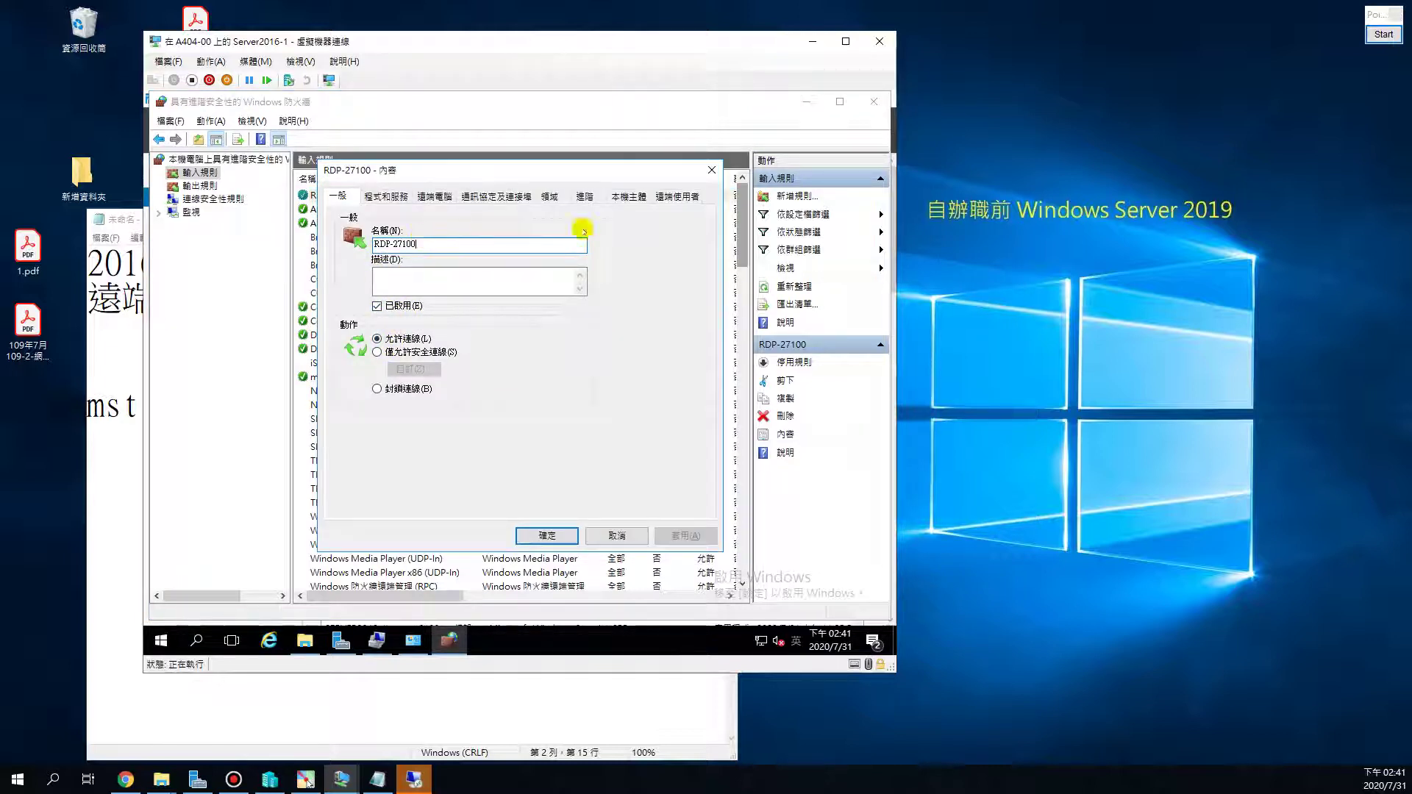
left_click(712, 170)
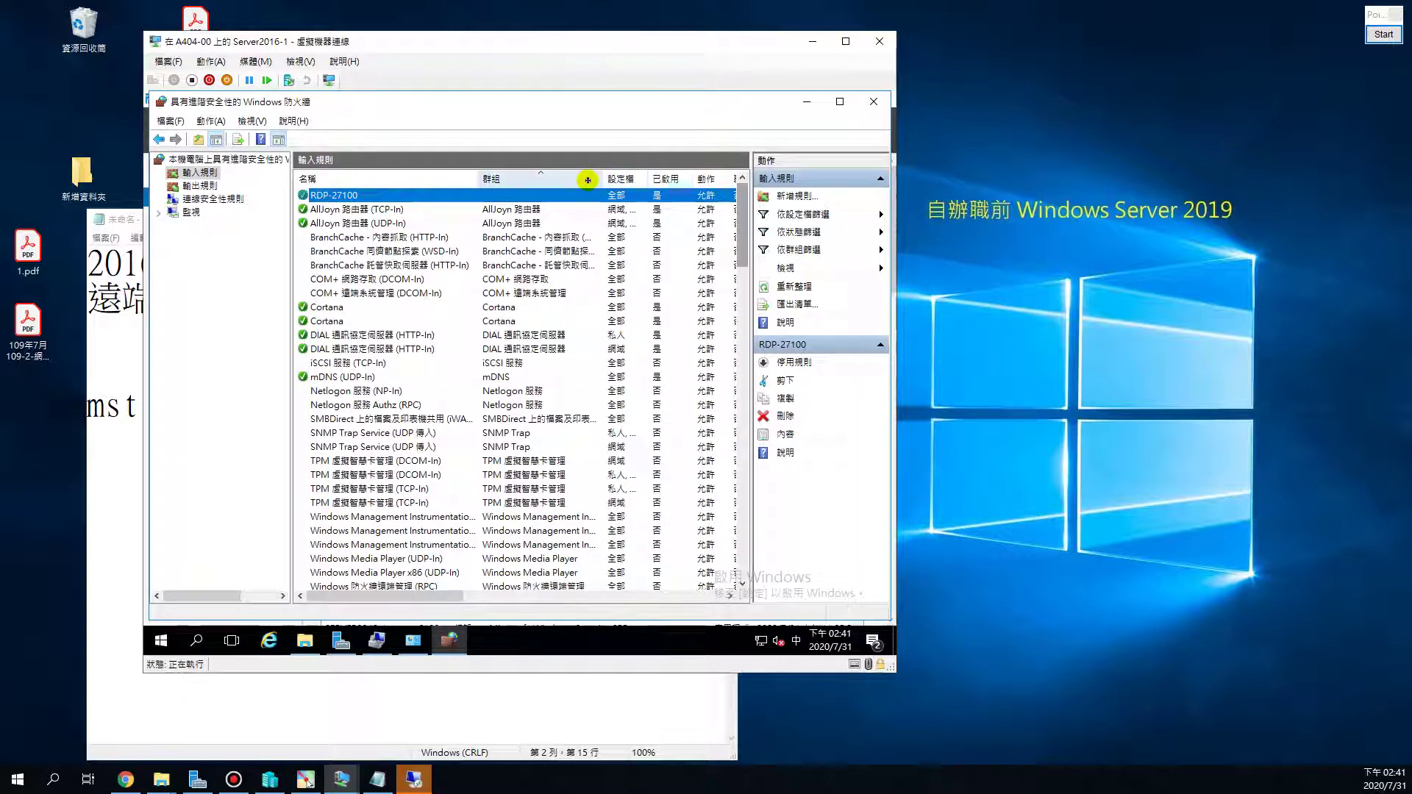
double_click(373, 195)
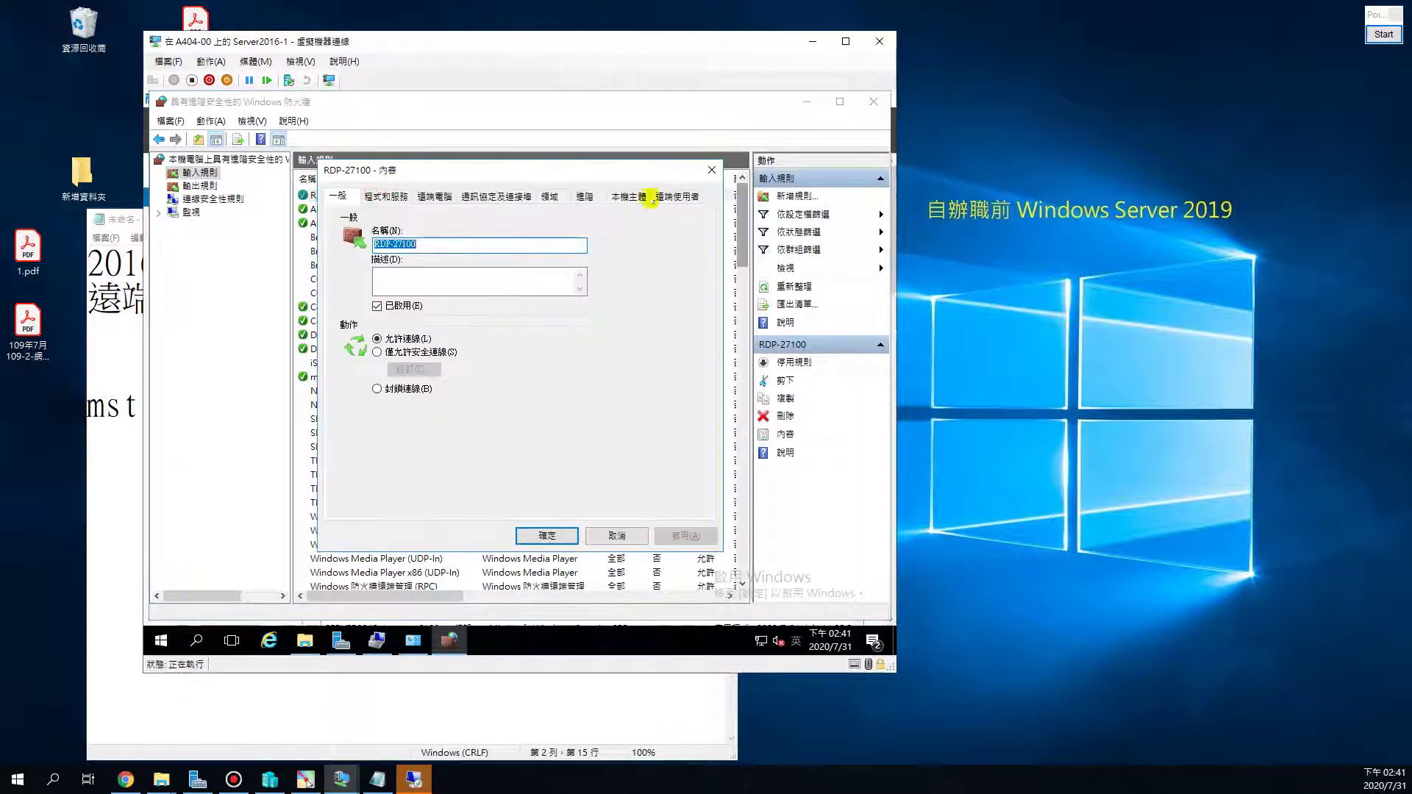
left_click(583, 196)
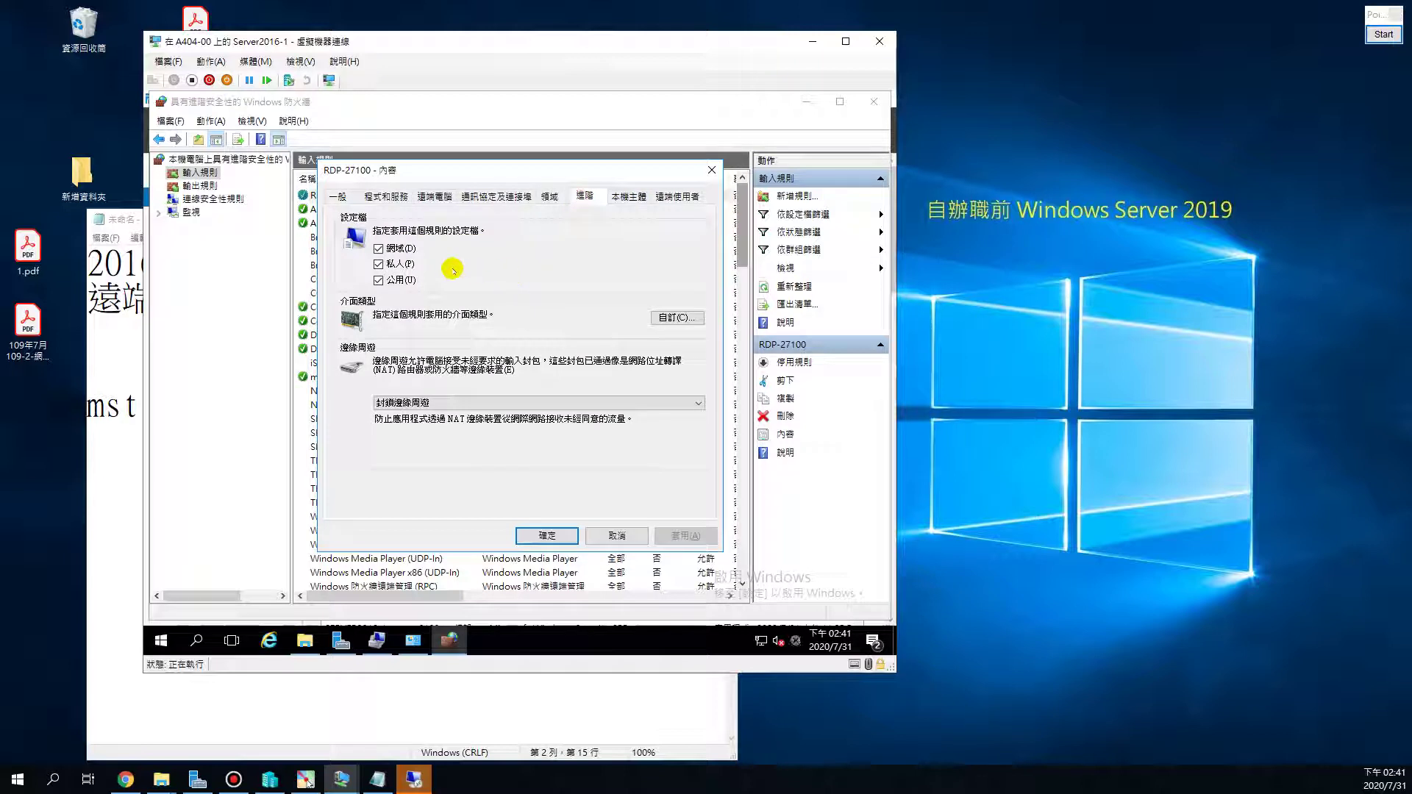
left_click(628, 196)
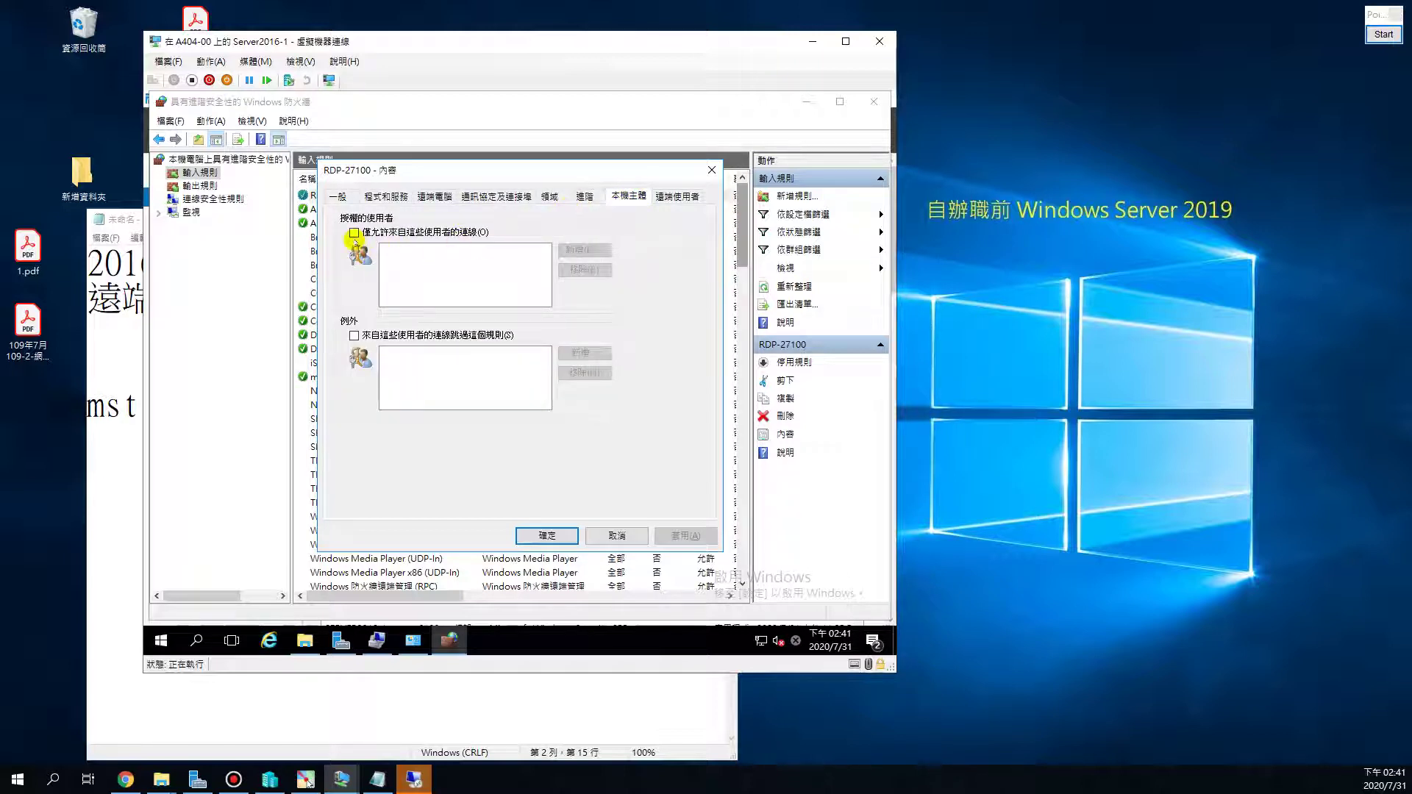
left_click(677, 196)
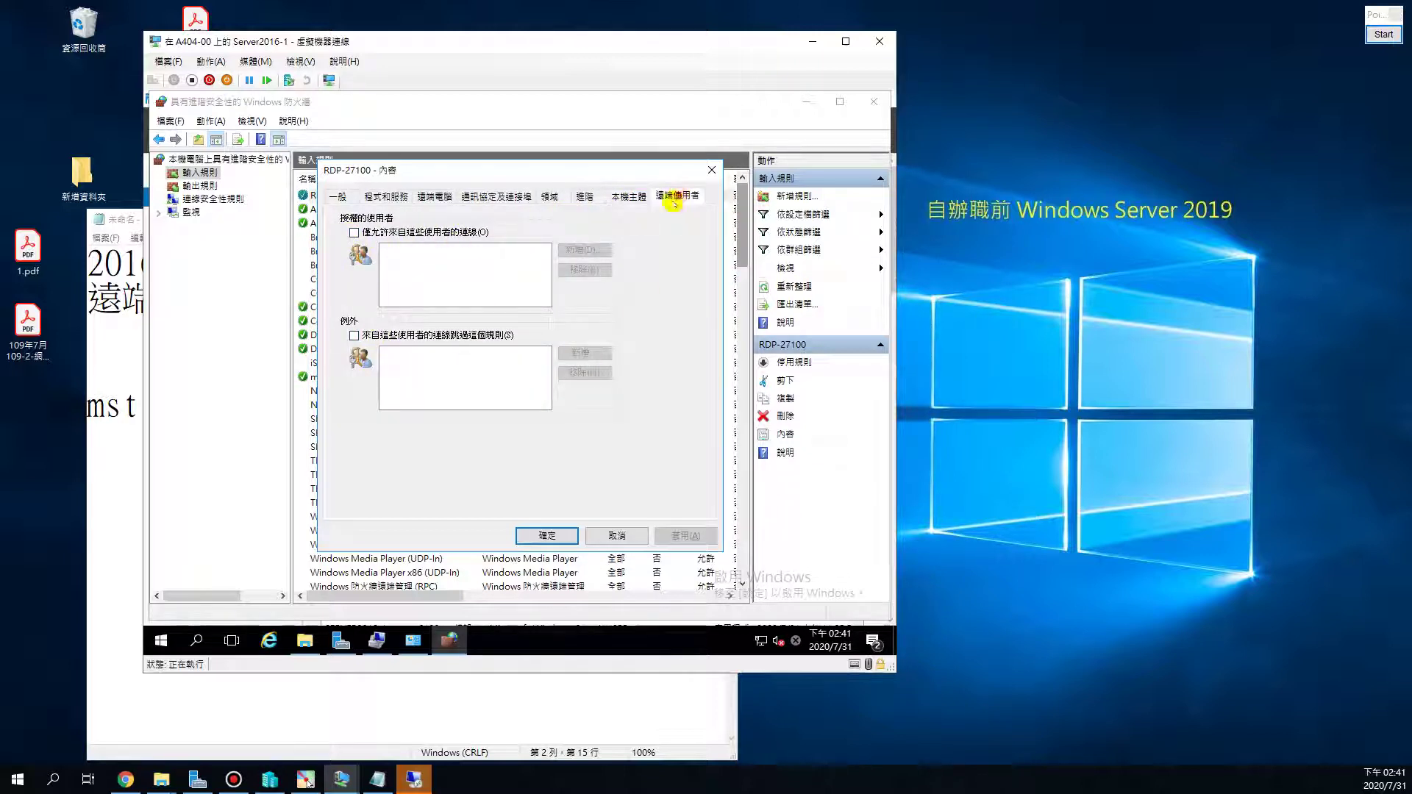
left_click(482, 197)
left_click(478, 294)
left_click(432, 196)
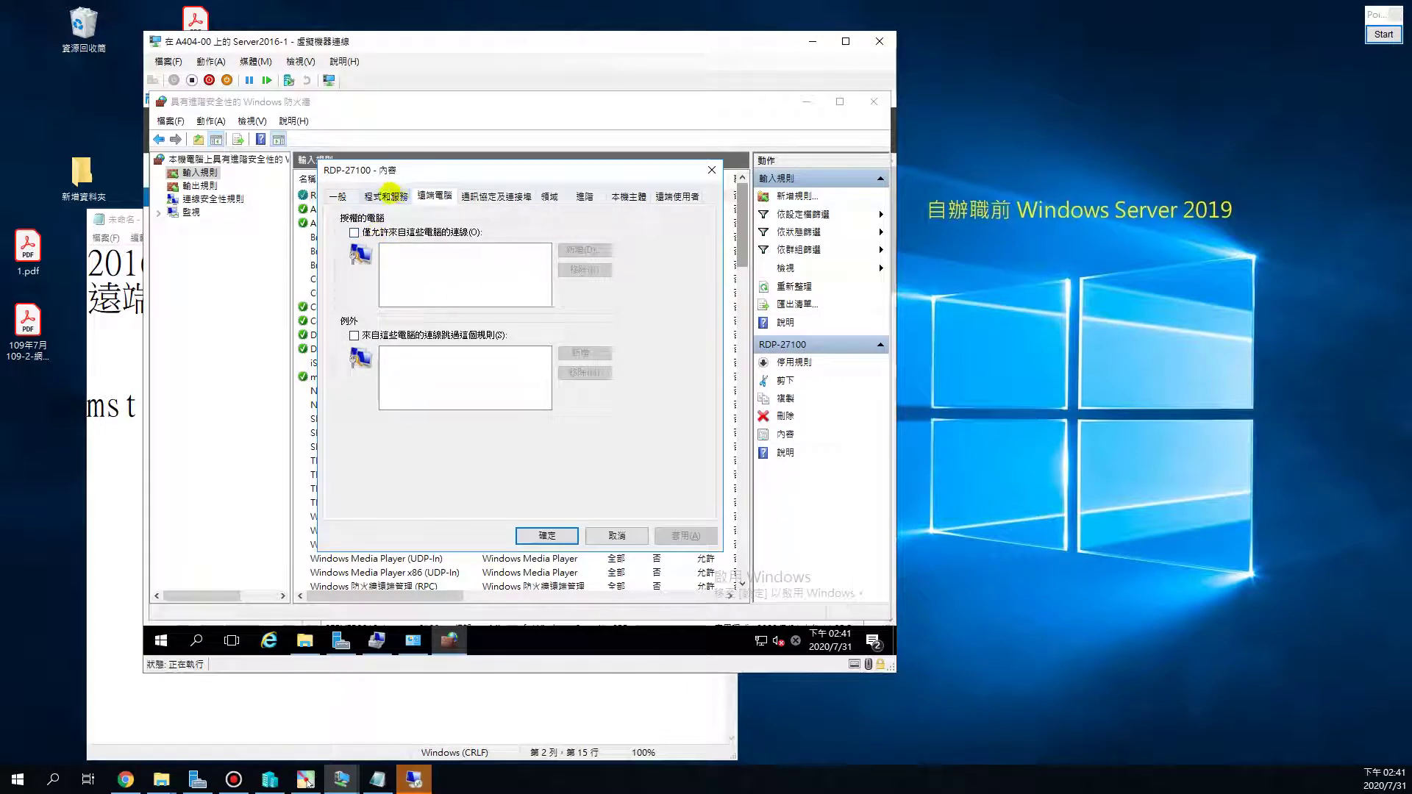
left_click(386, 196)
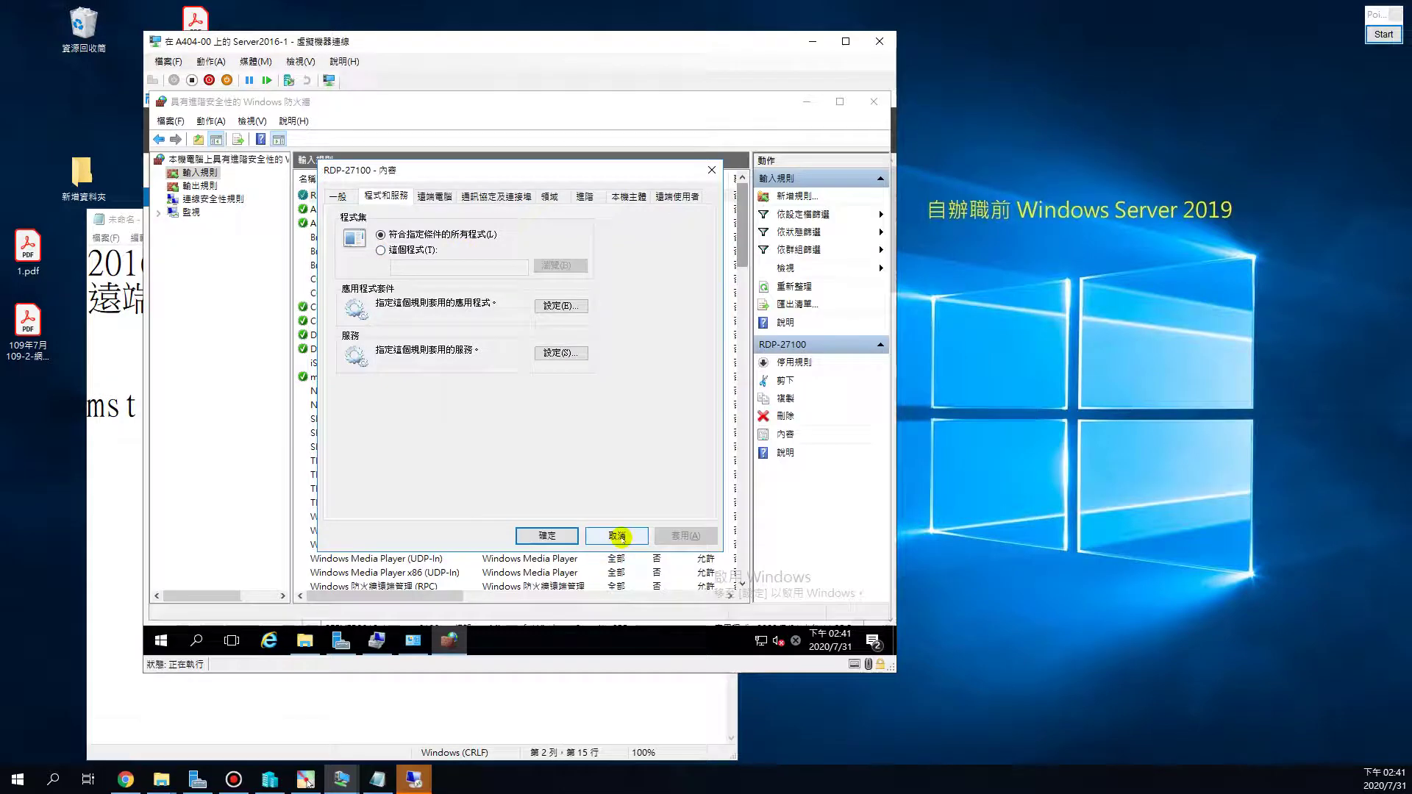
left_click(617, 535)
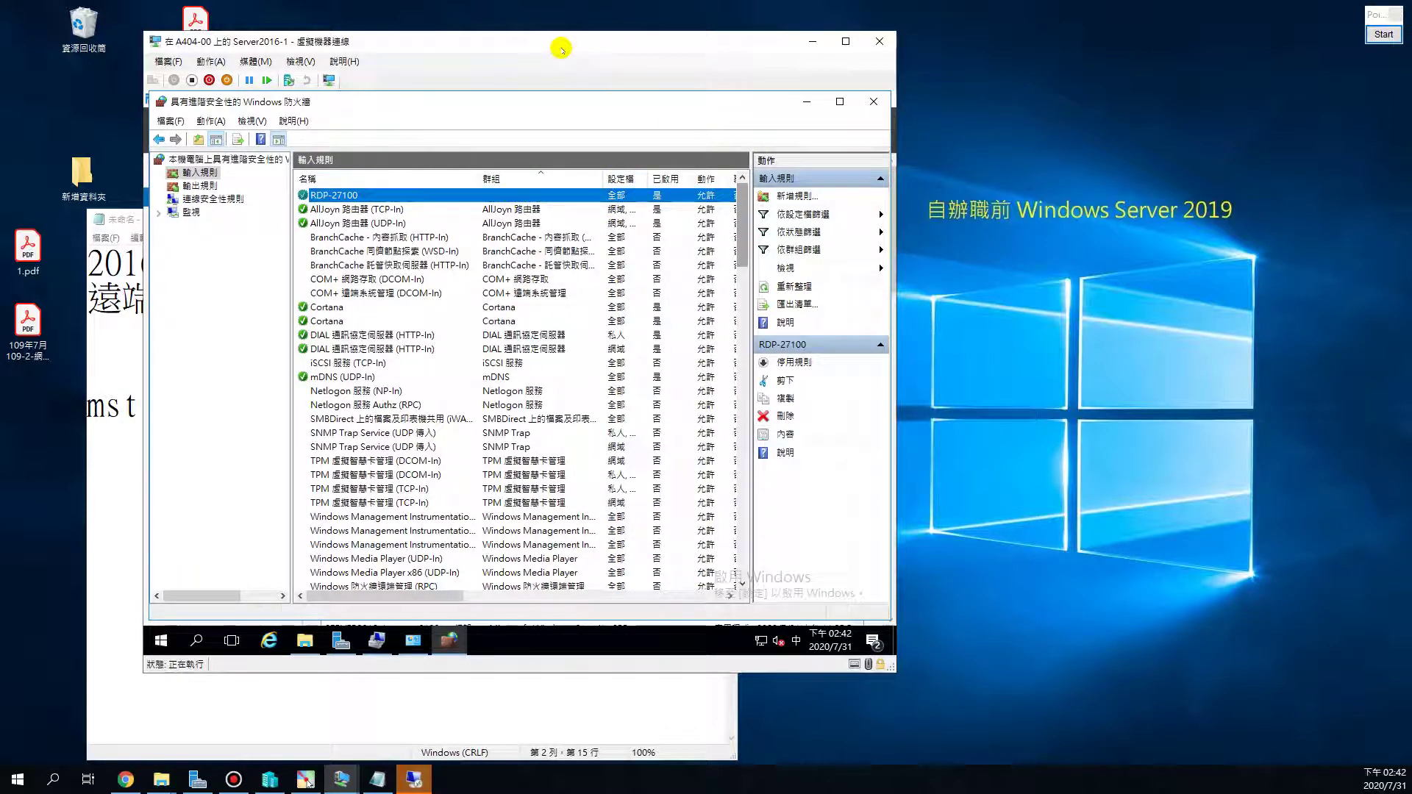
Step: Start Remote Desktop Connection on the host and set the target computer to 192.168.91.121:27100
left_click_drag(545, 42, 453, 30)
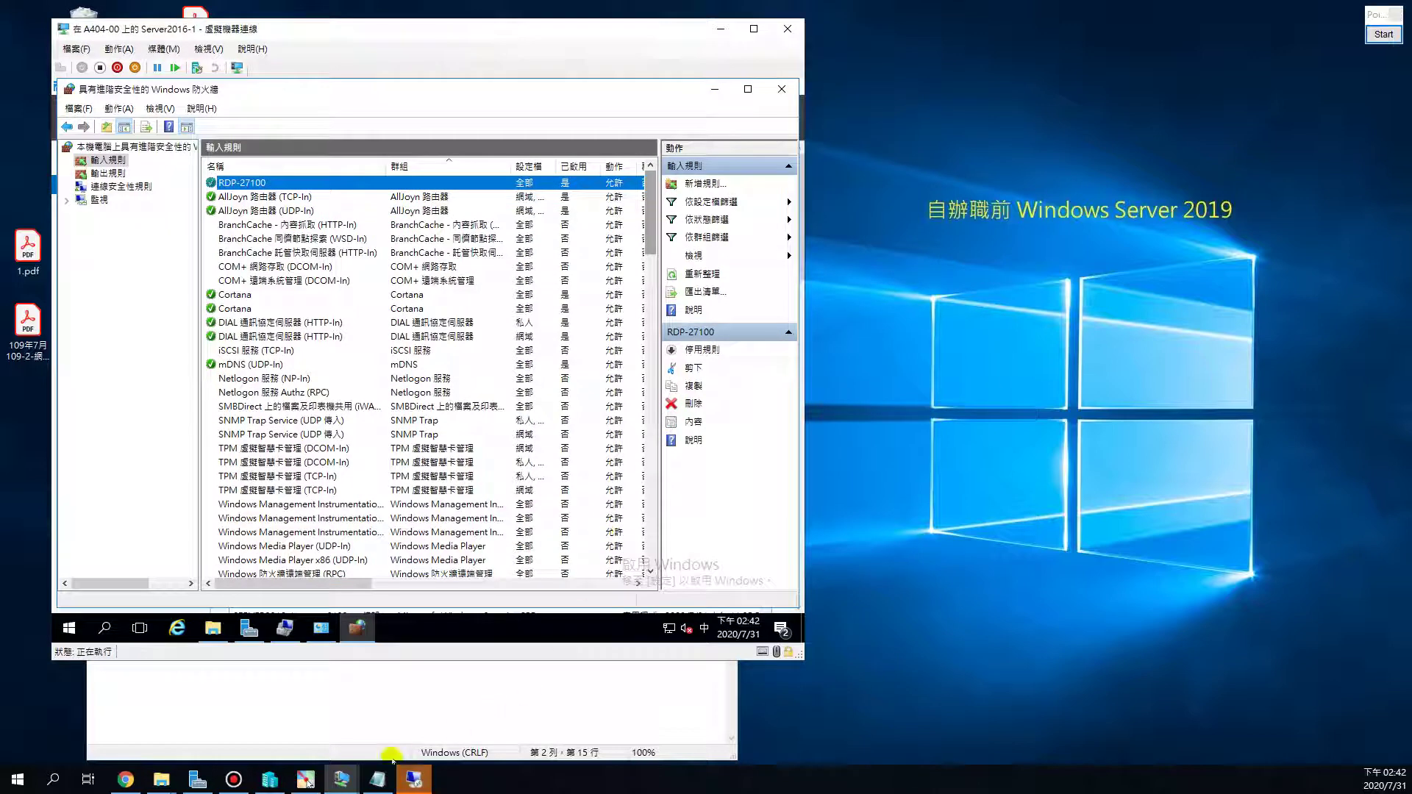
right_click(16, 779)
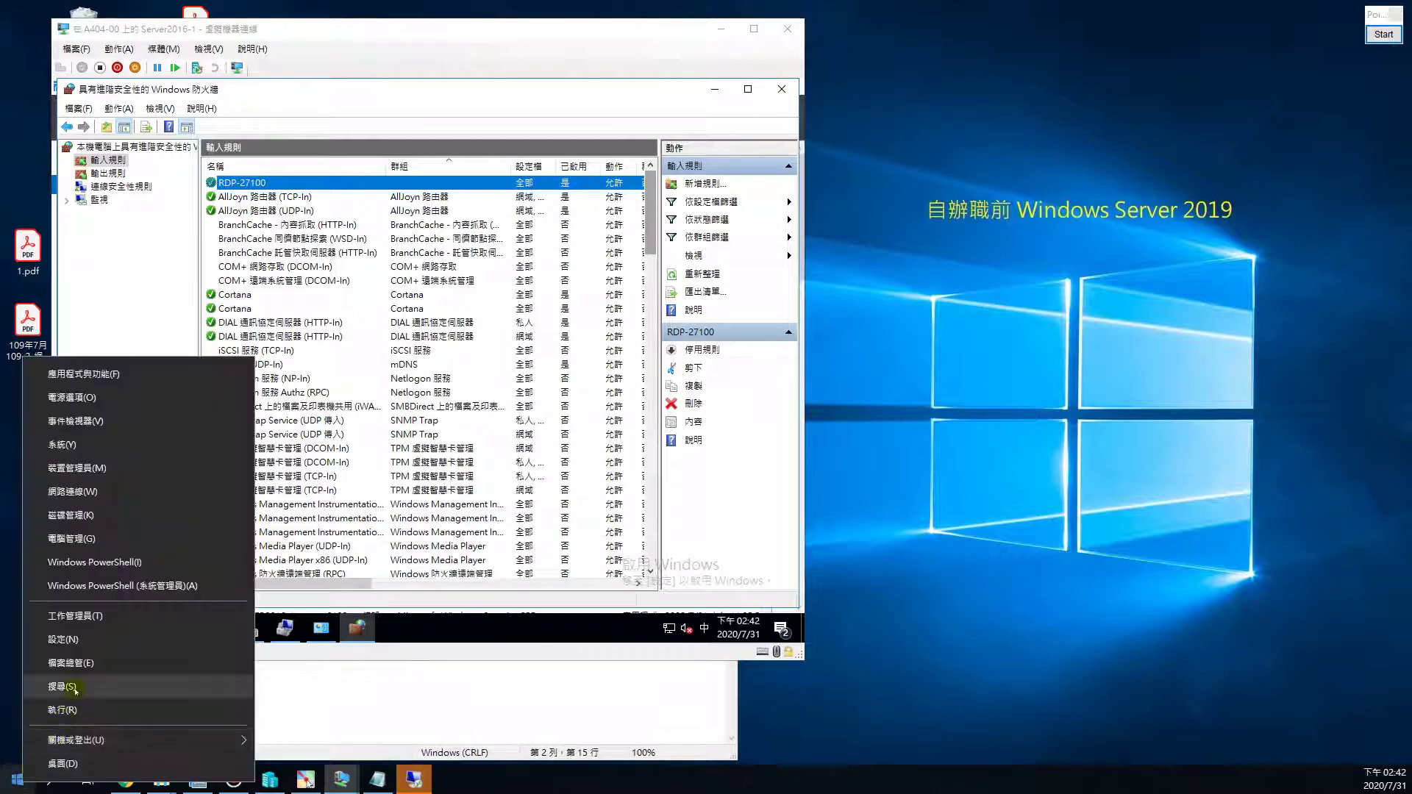
left_click(74, 710)
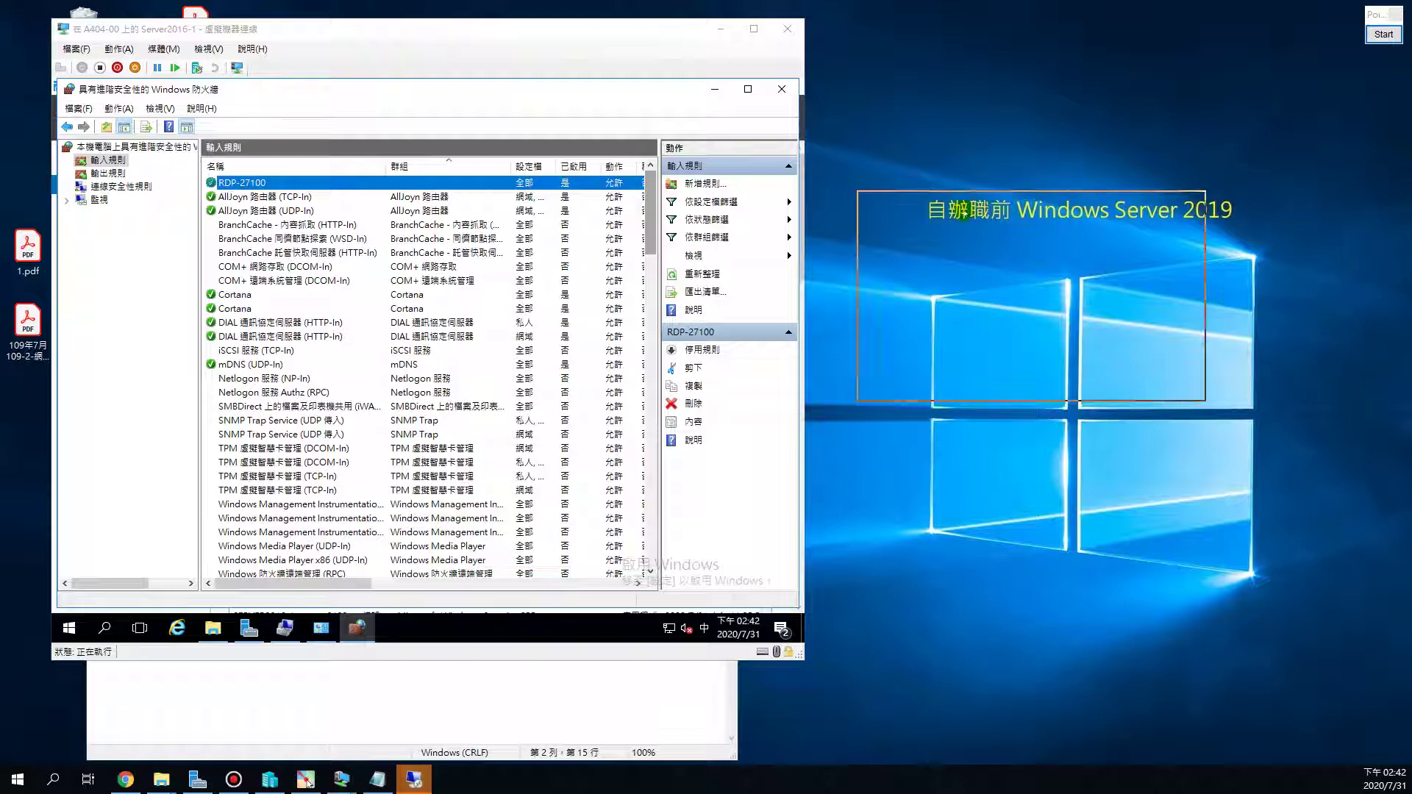
left_click(978, 296)
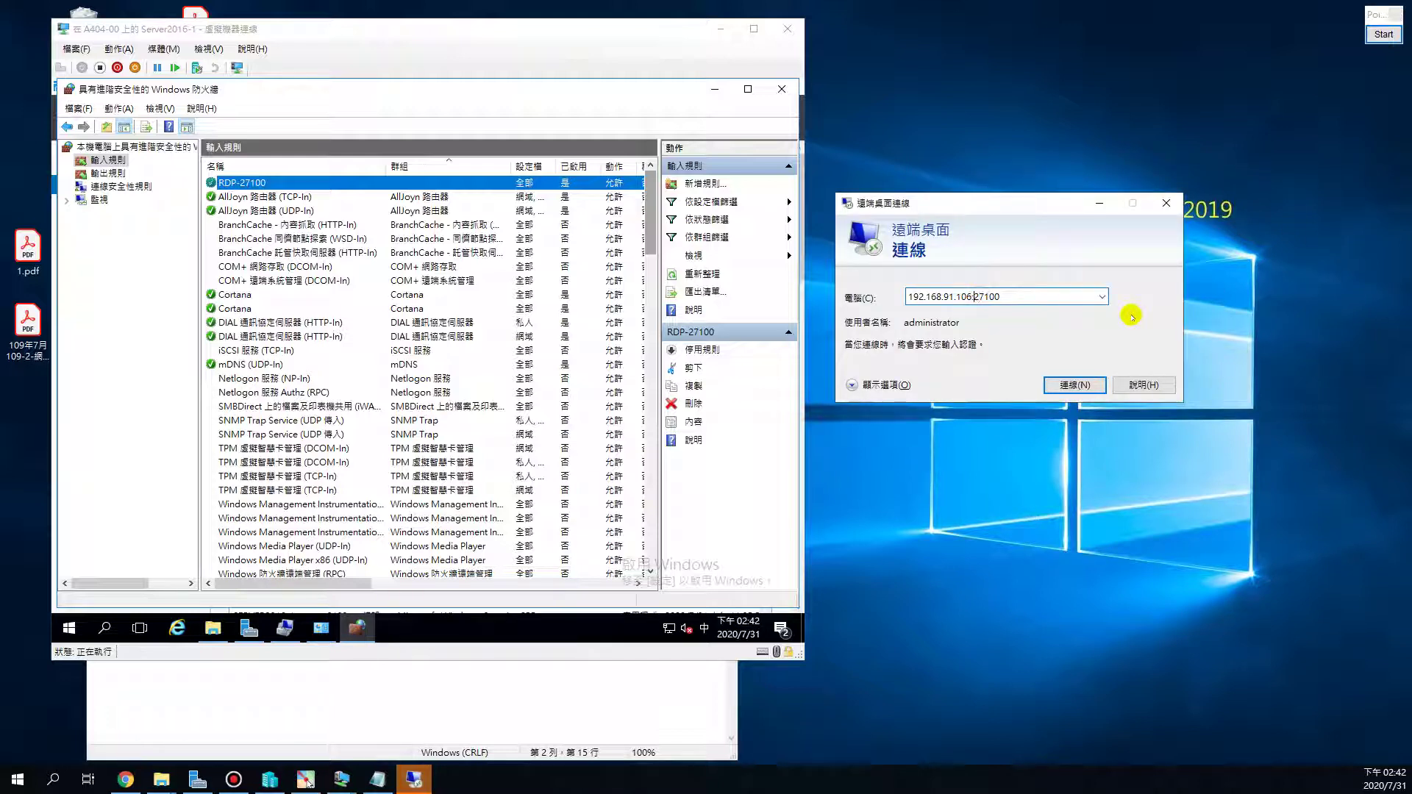
type("21")
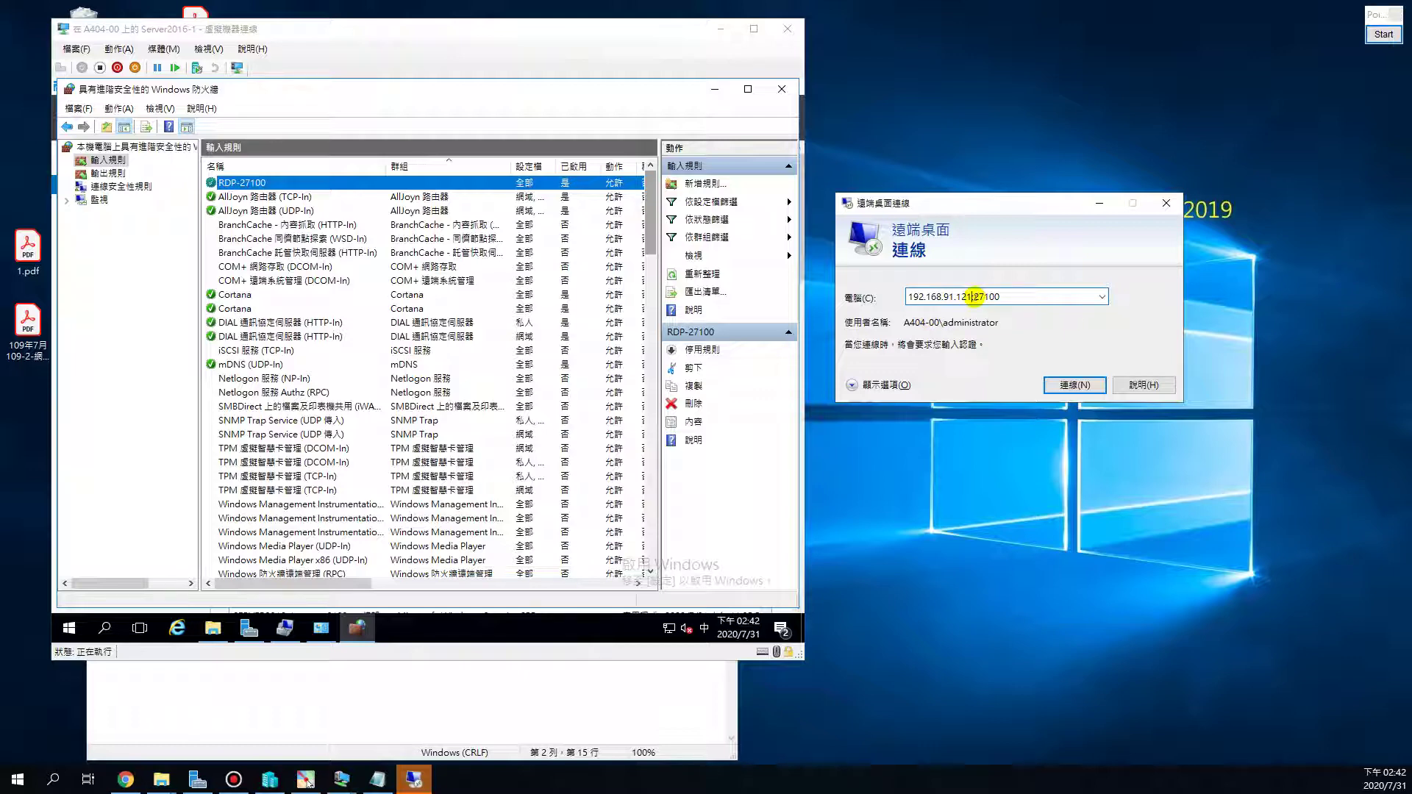
Step: Clear the firewall windows to check the server's Ethernet address in Server Manager, and try to connect to 192.168.91.121:27100
left_click(712, 89)
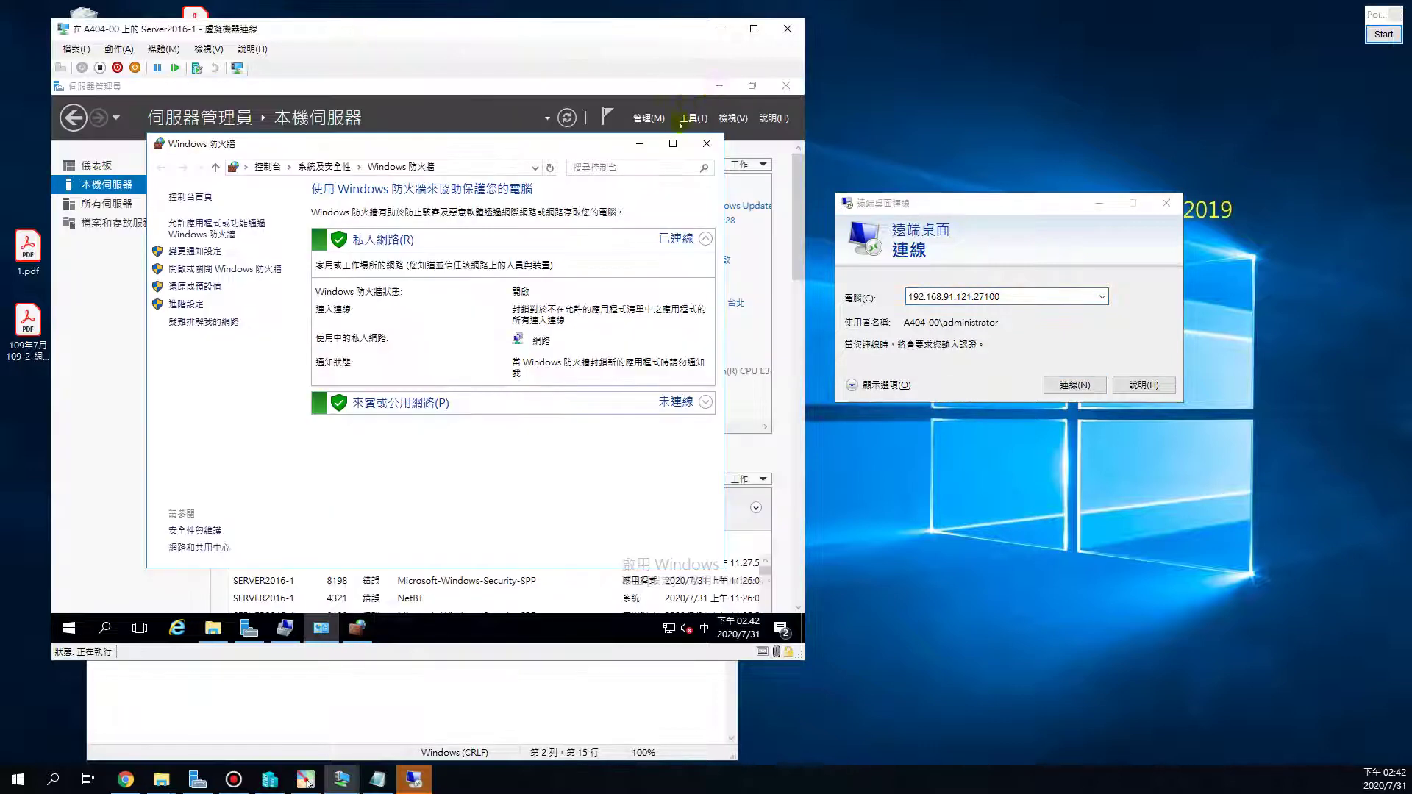
left_click(706, 144)
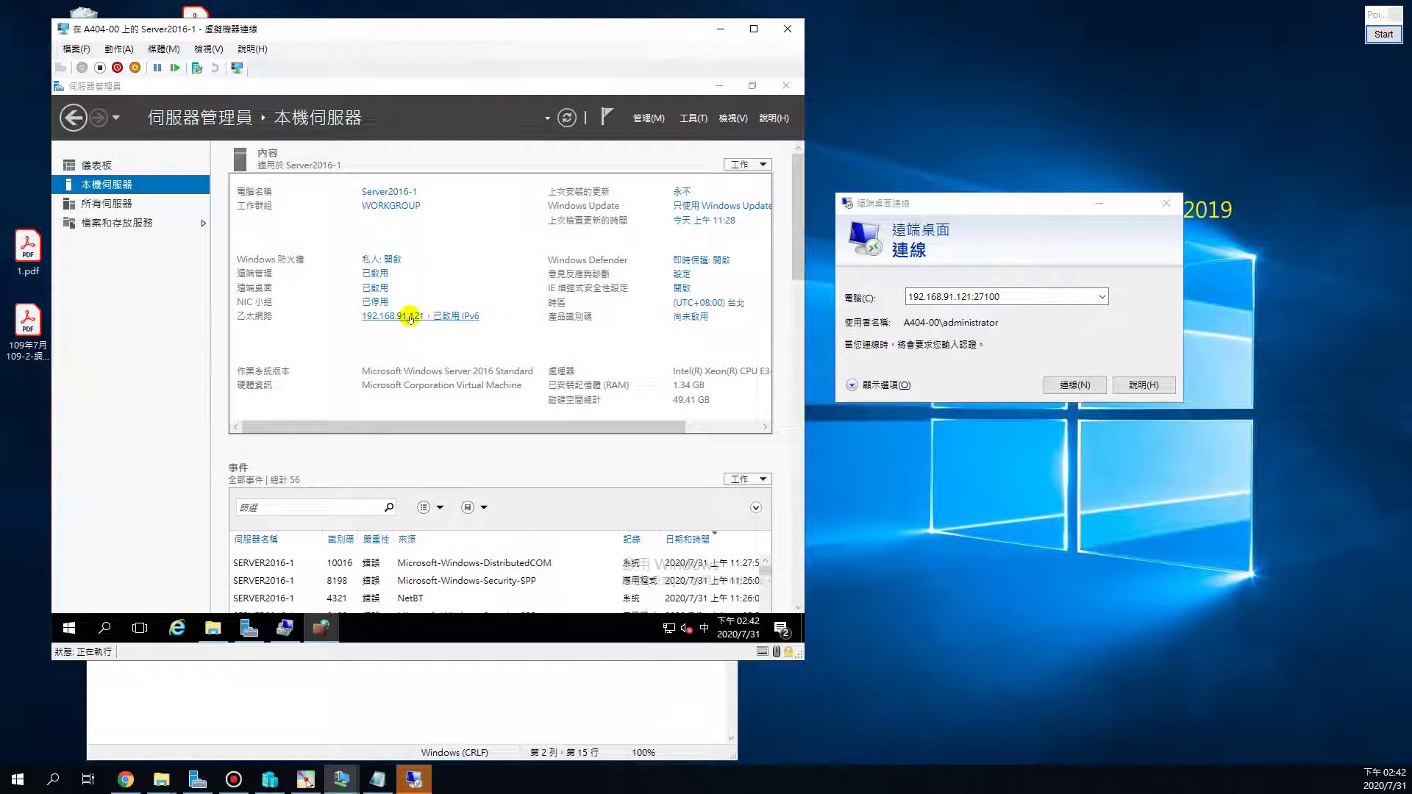
left_click(1075, 385)
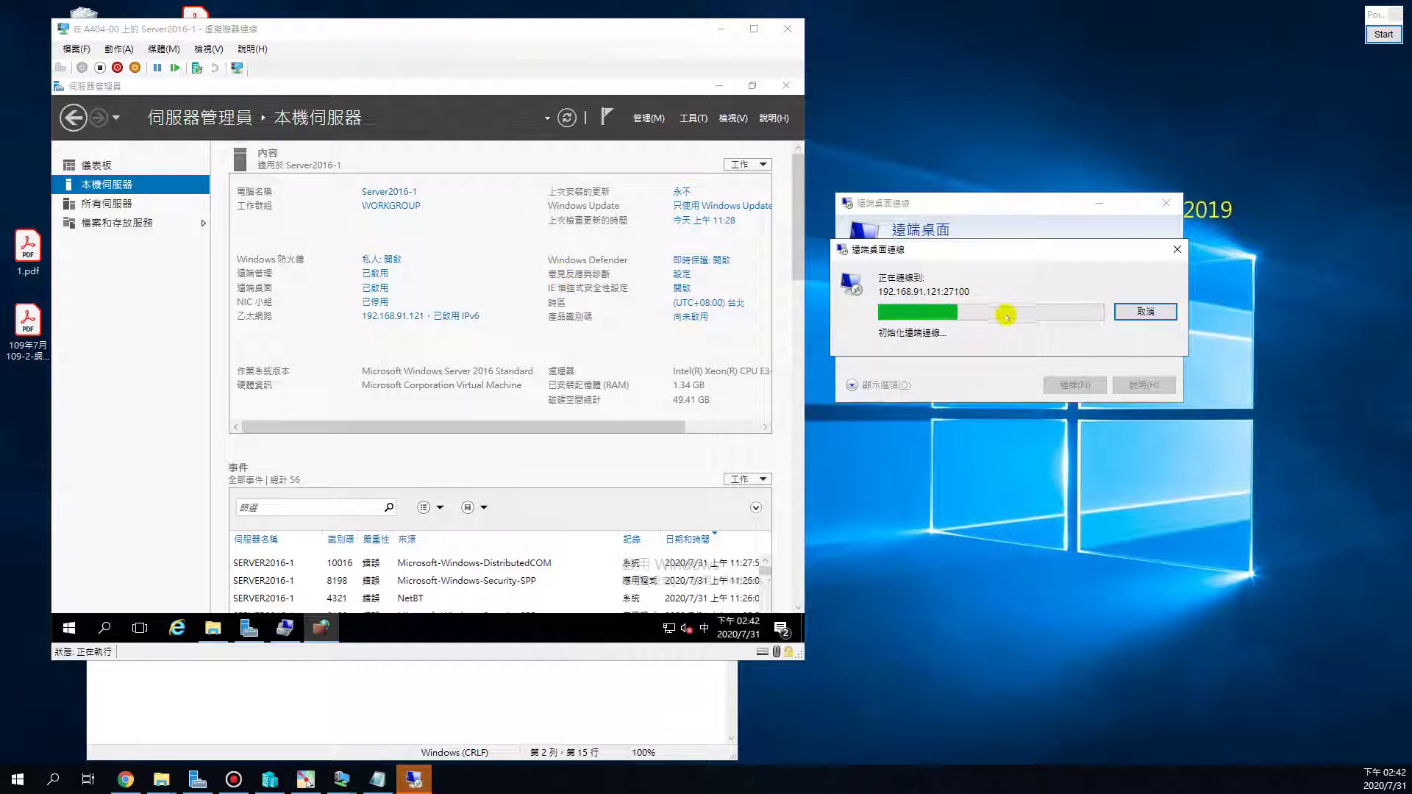
left_click(1145, 311)
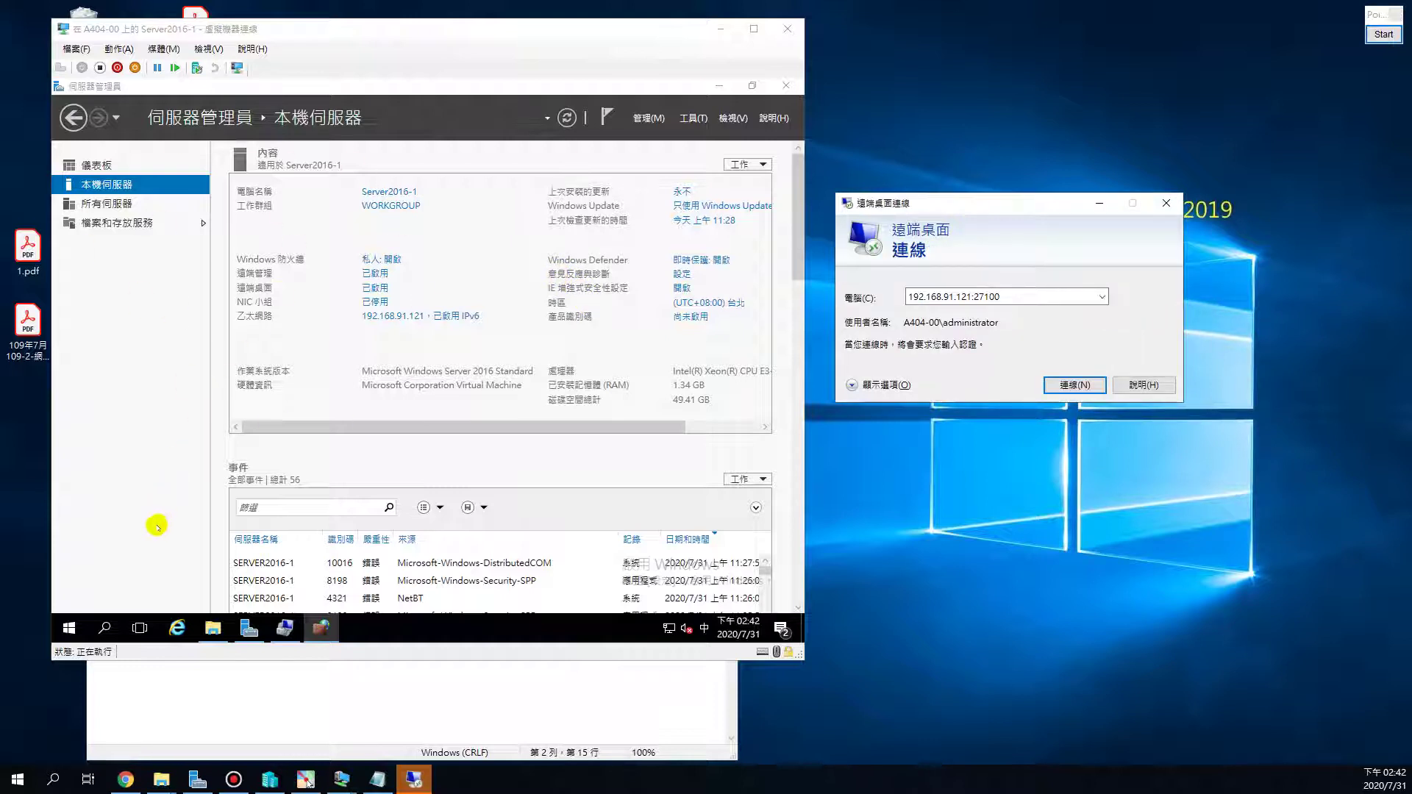
Step: Restart the Server2016-1 virtual machine with the shutdown reason Other (Unplanned)
right_click(69, 628)
mouse_move(122, 582)
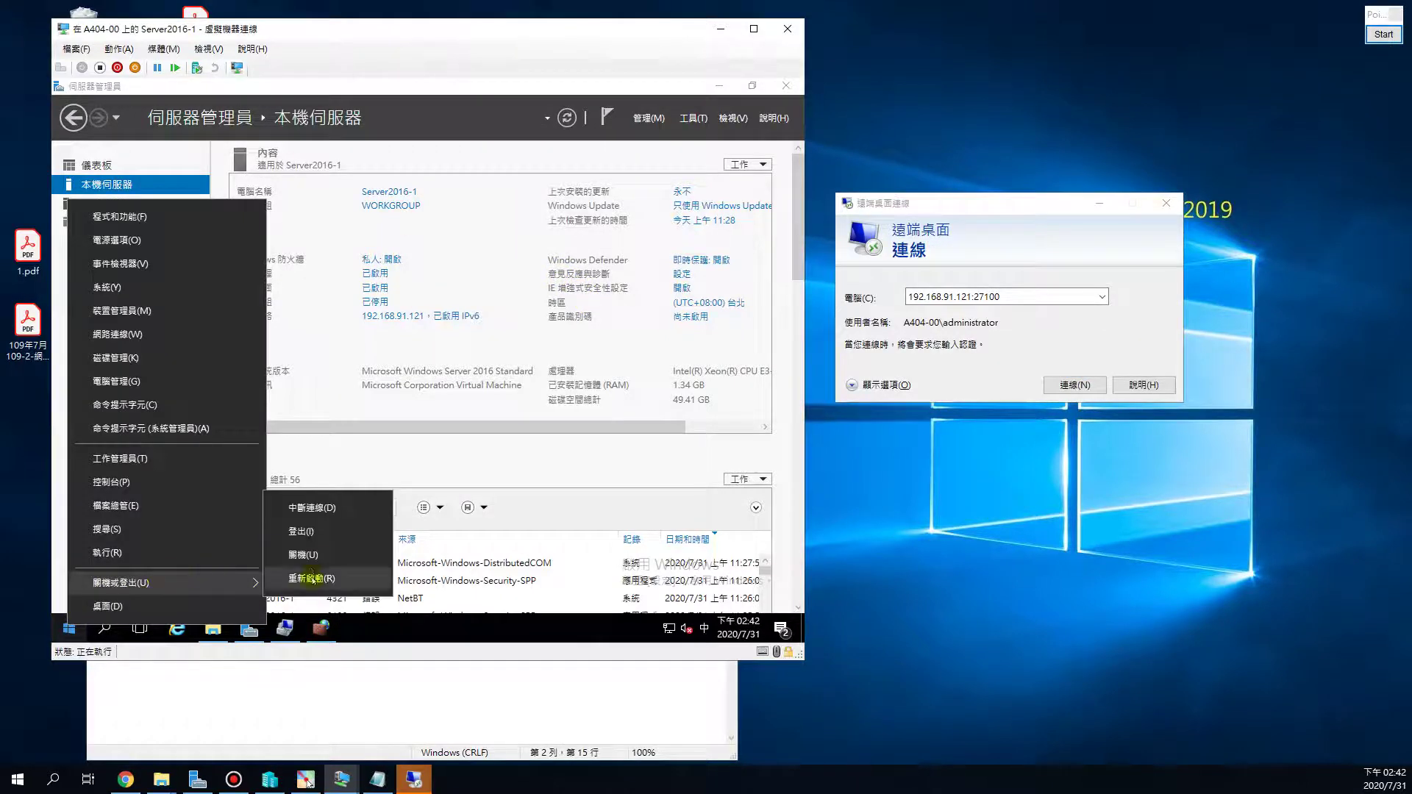
left_click(309, 578)
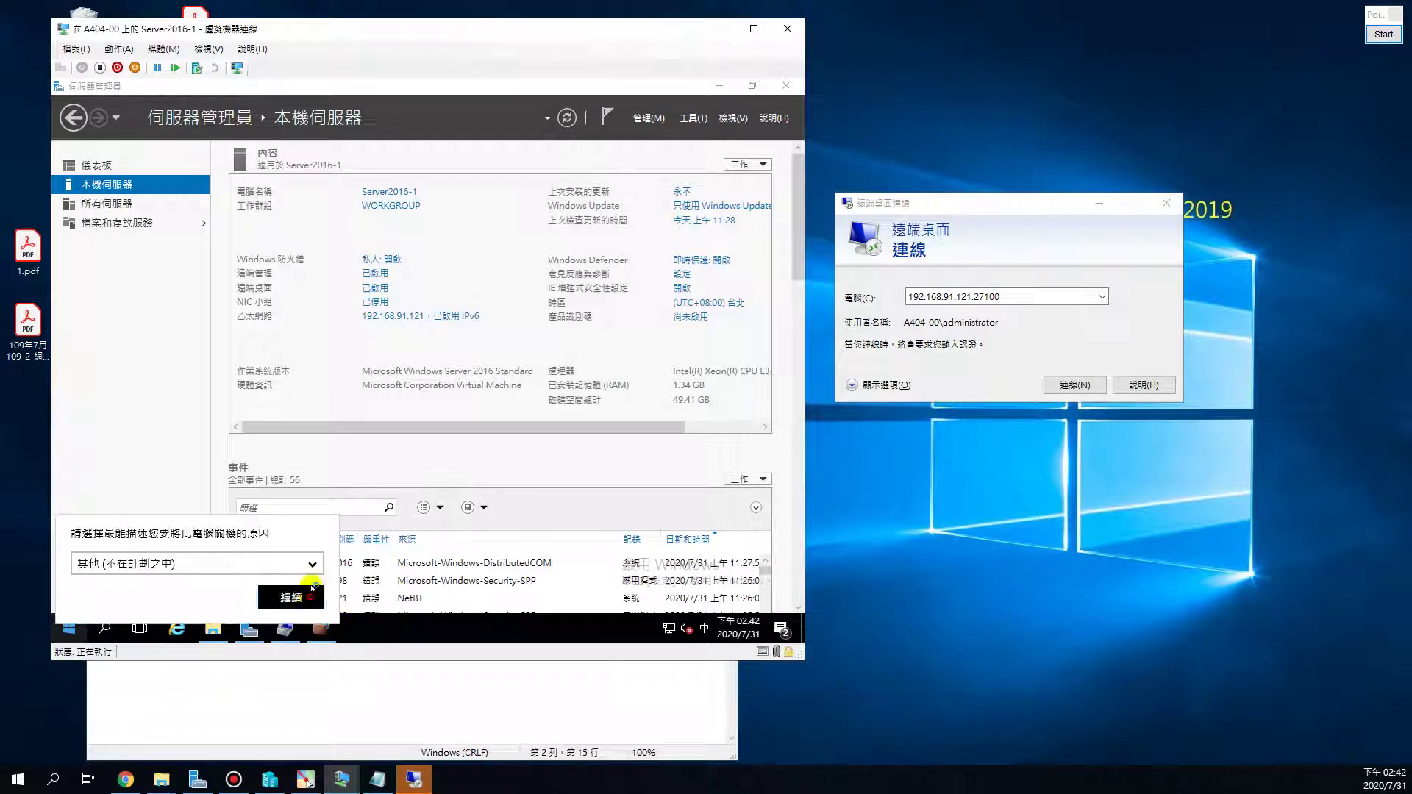
left_click(311, 600)
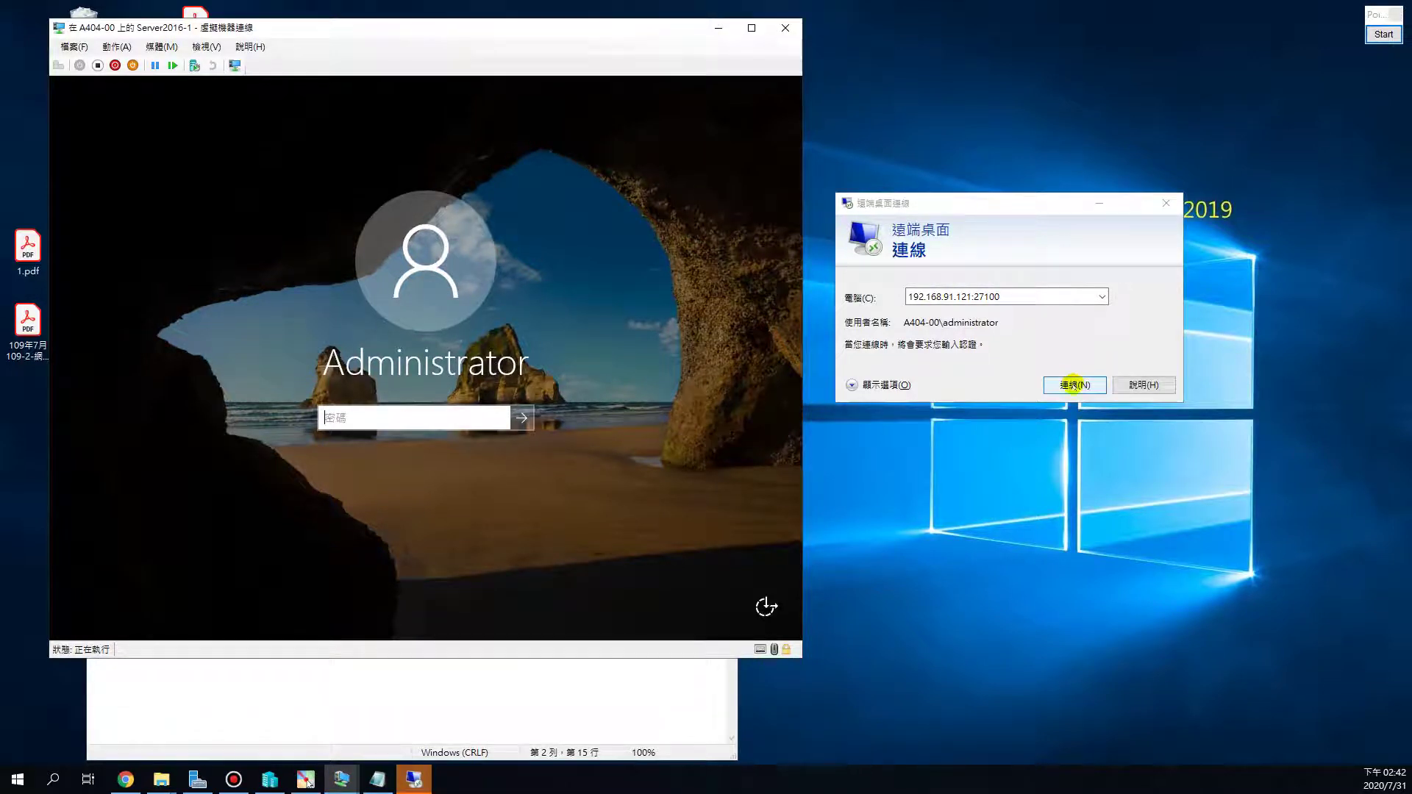
Step: Connect to 192.168.91.121:27100 from the host, enter the Administrator account password and accept the certificate warning
left_click(1079, 385)
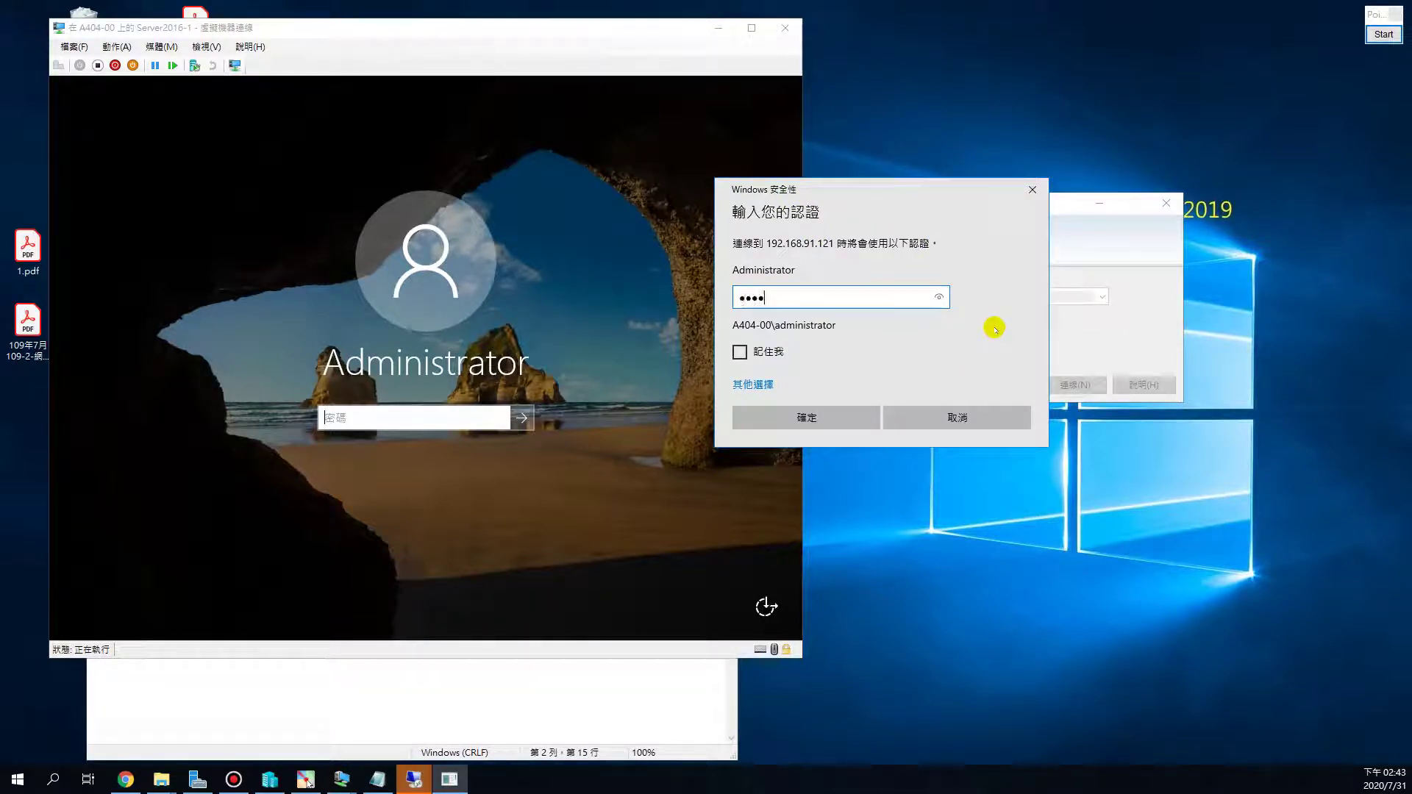
key("Return")
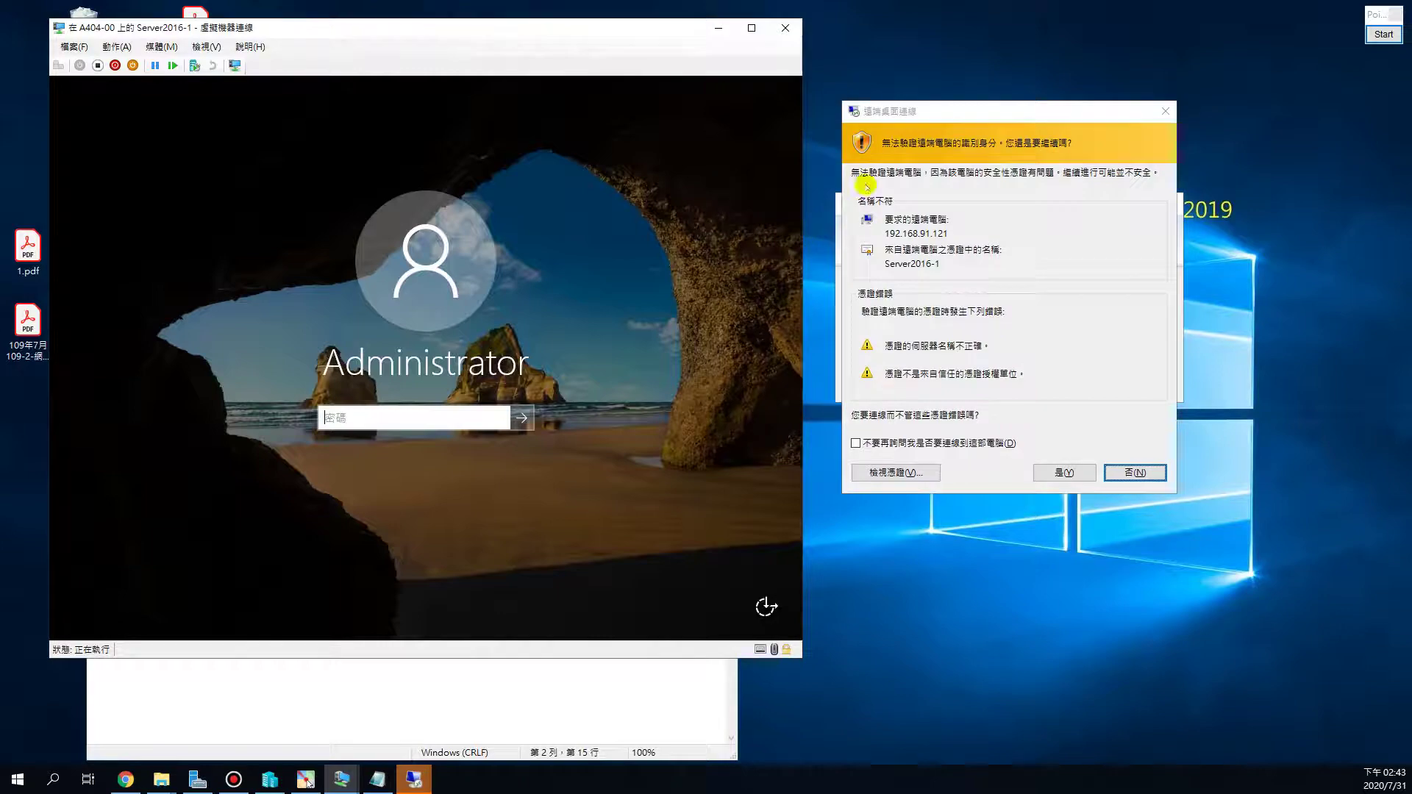
left_click(1043, 469)
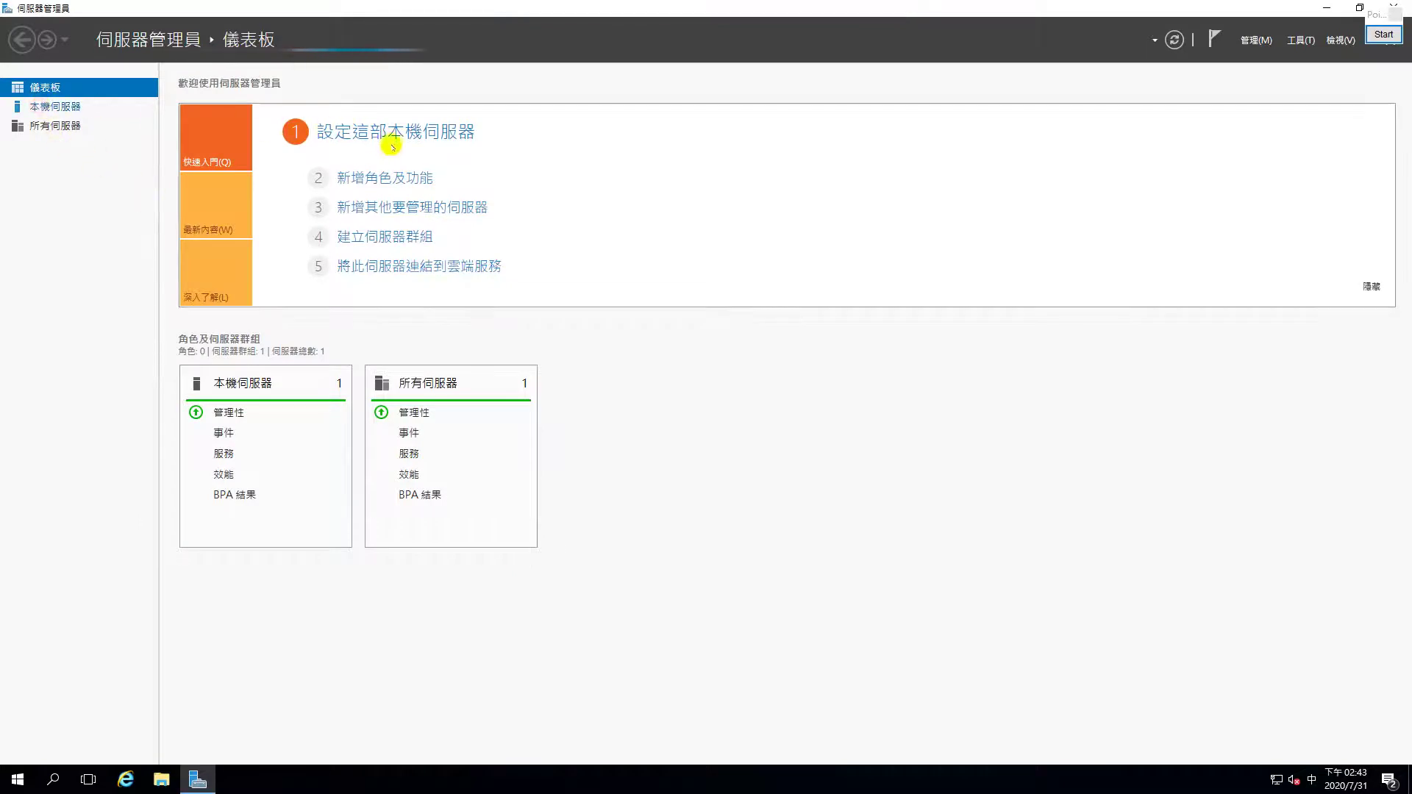
Step: Look into the Soft folder on drive C: of the remote server, then close the file window
left_click(161, 780)
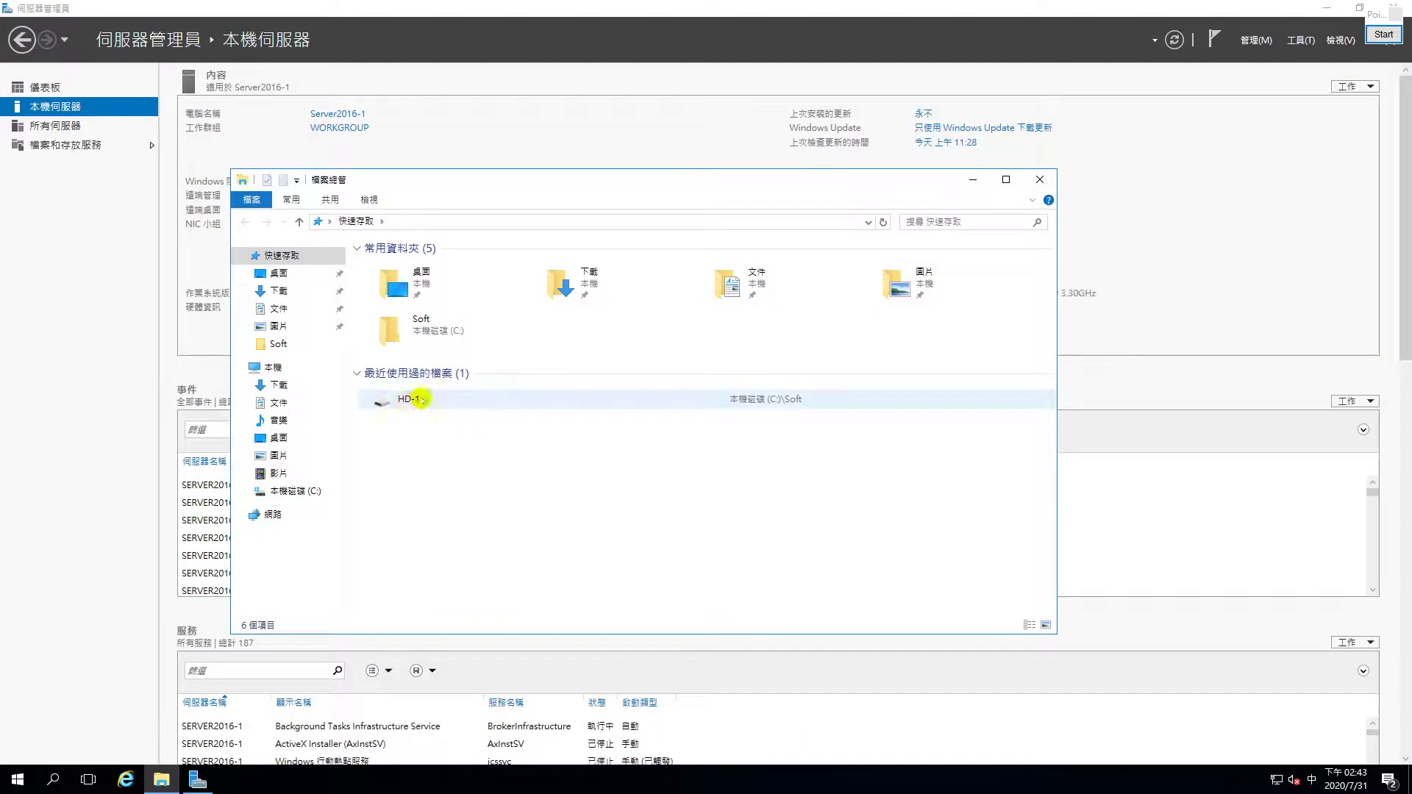
left_click(293, 491)
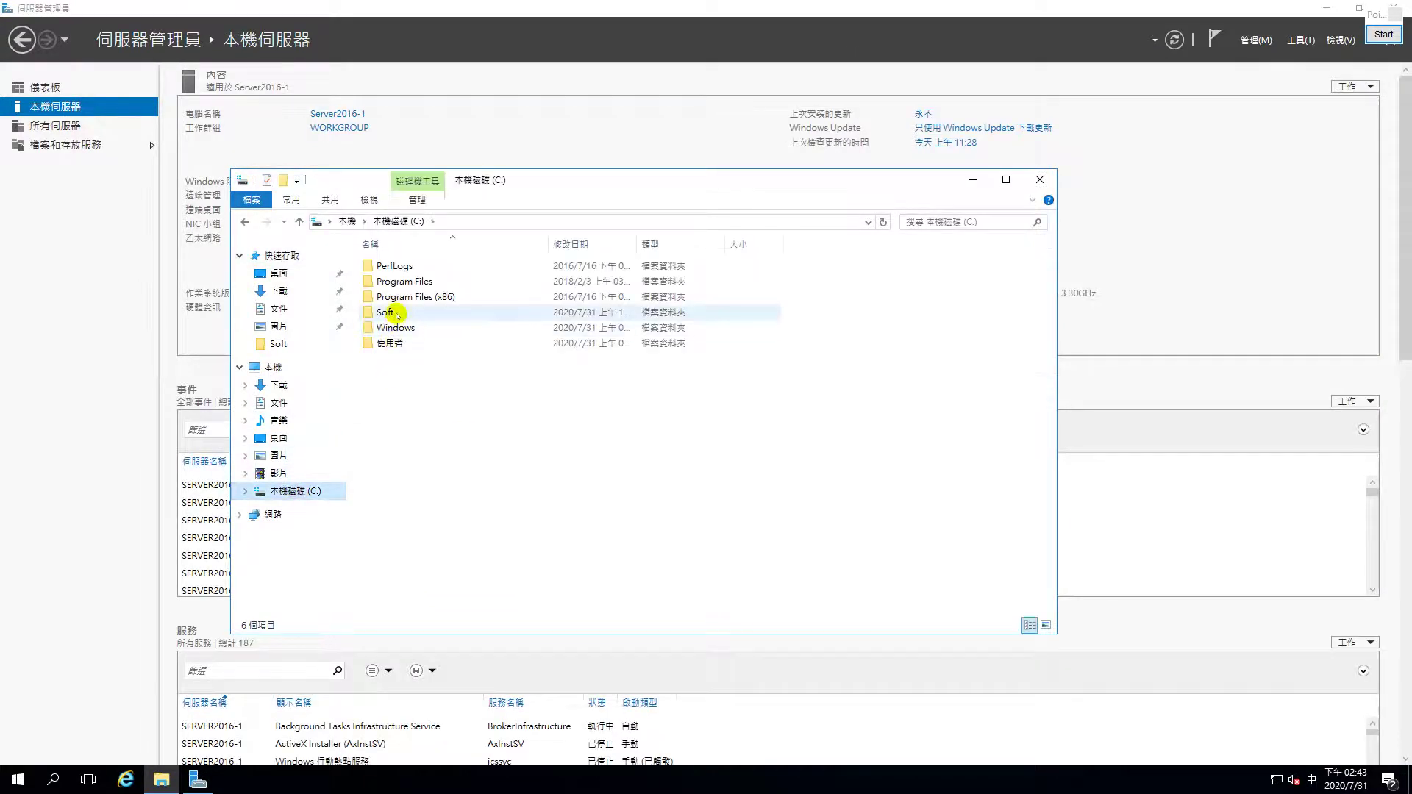
double_click(387, 312)
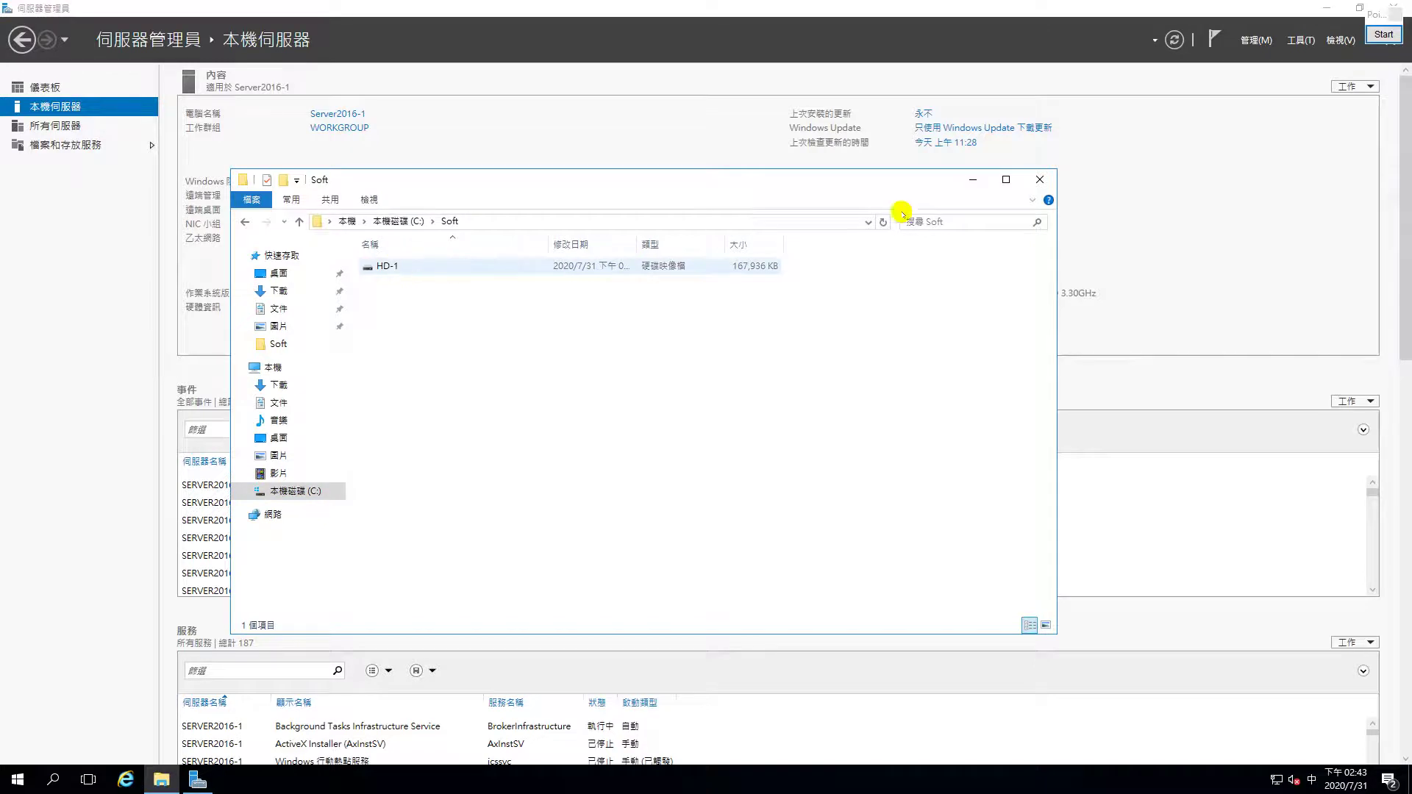
left_click(1039, 179)
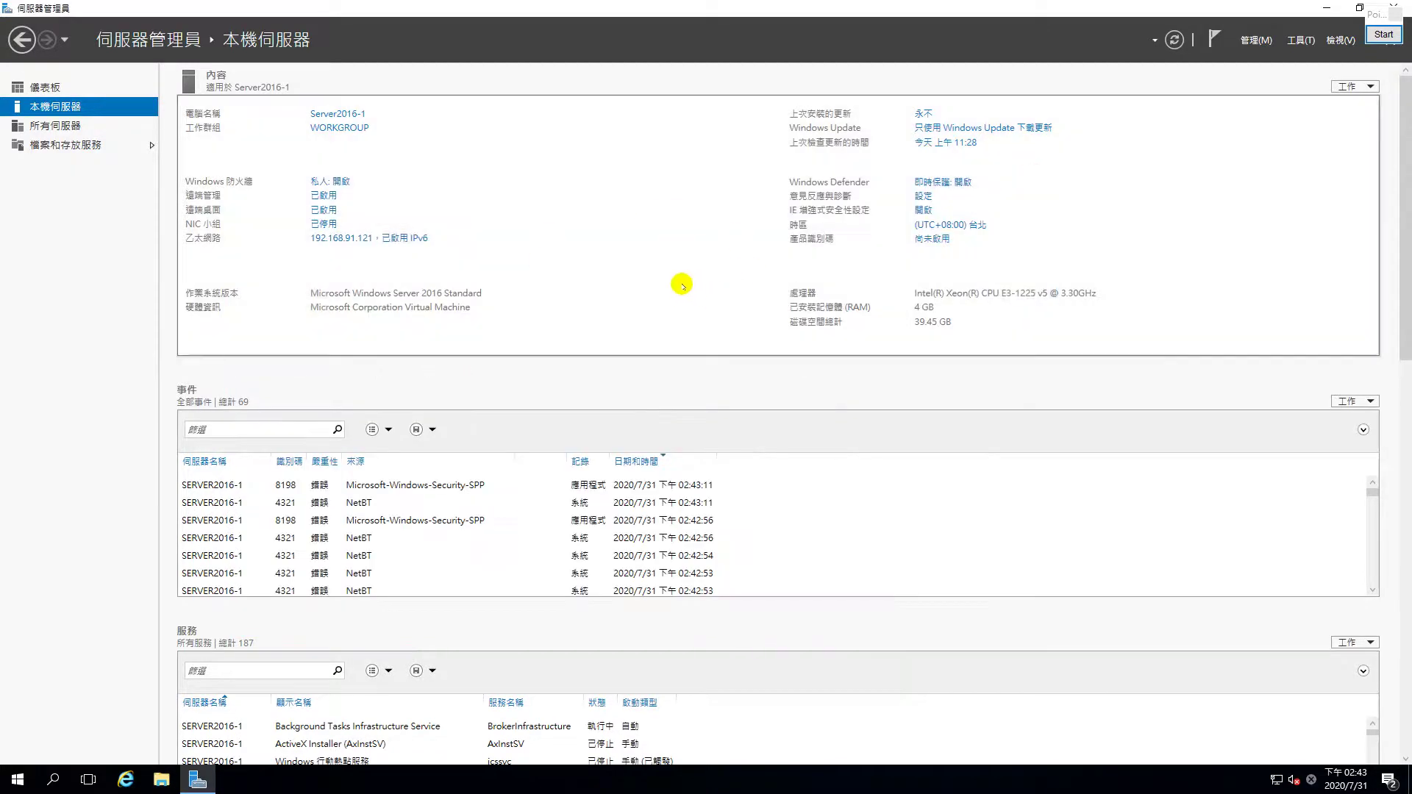
Step: Minimize Server Manager in the remote session and disconnect from 192.168.91.121
left_click(1325, 7)
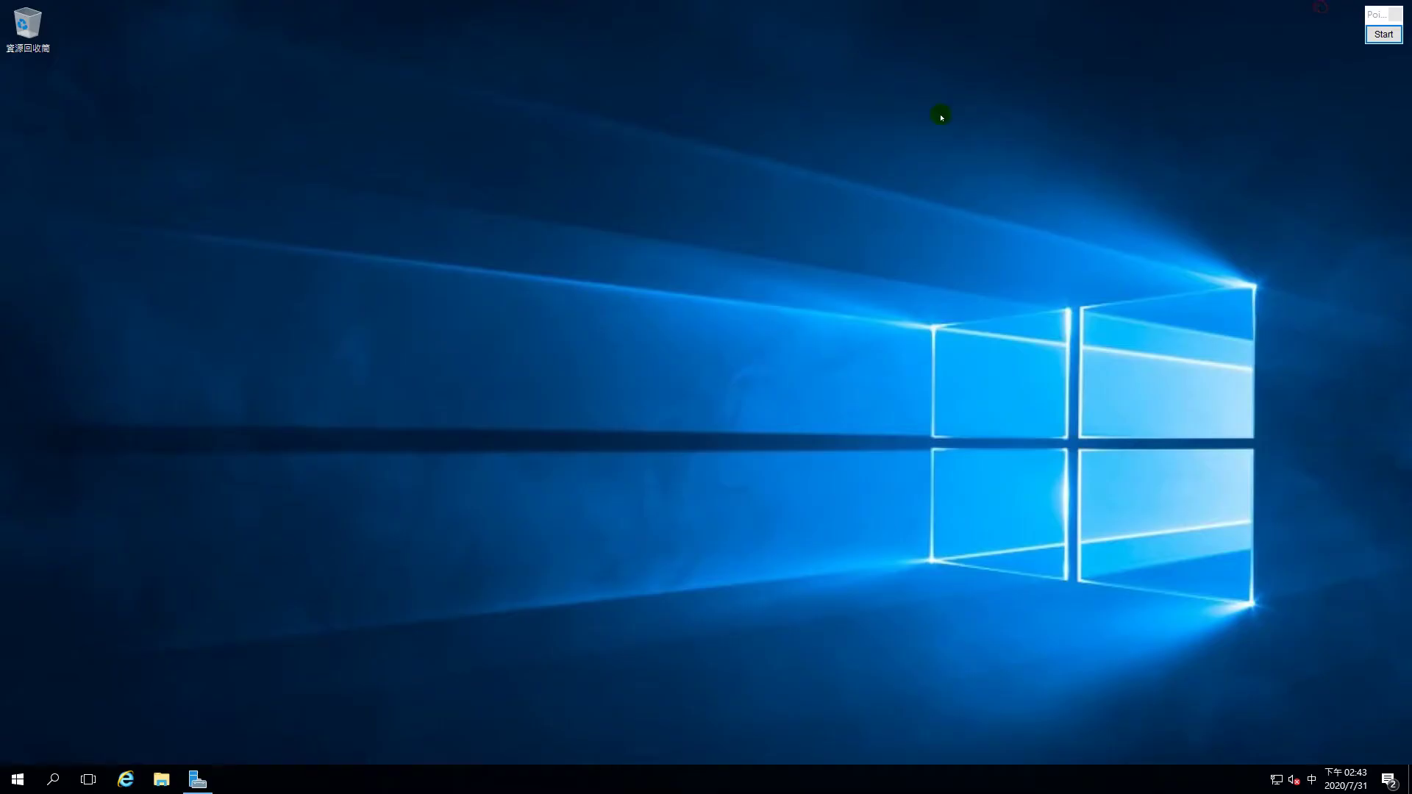
mouse_move(711, 3)
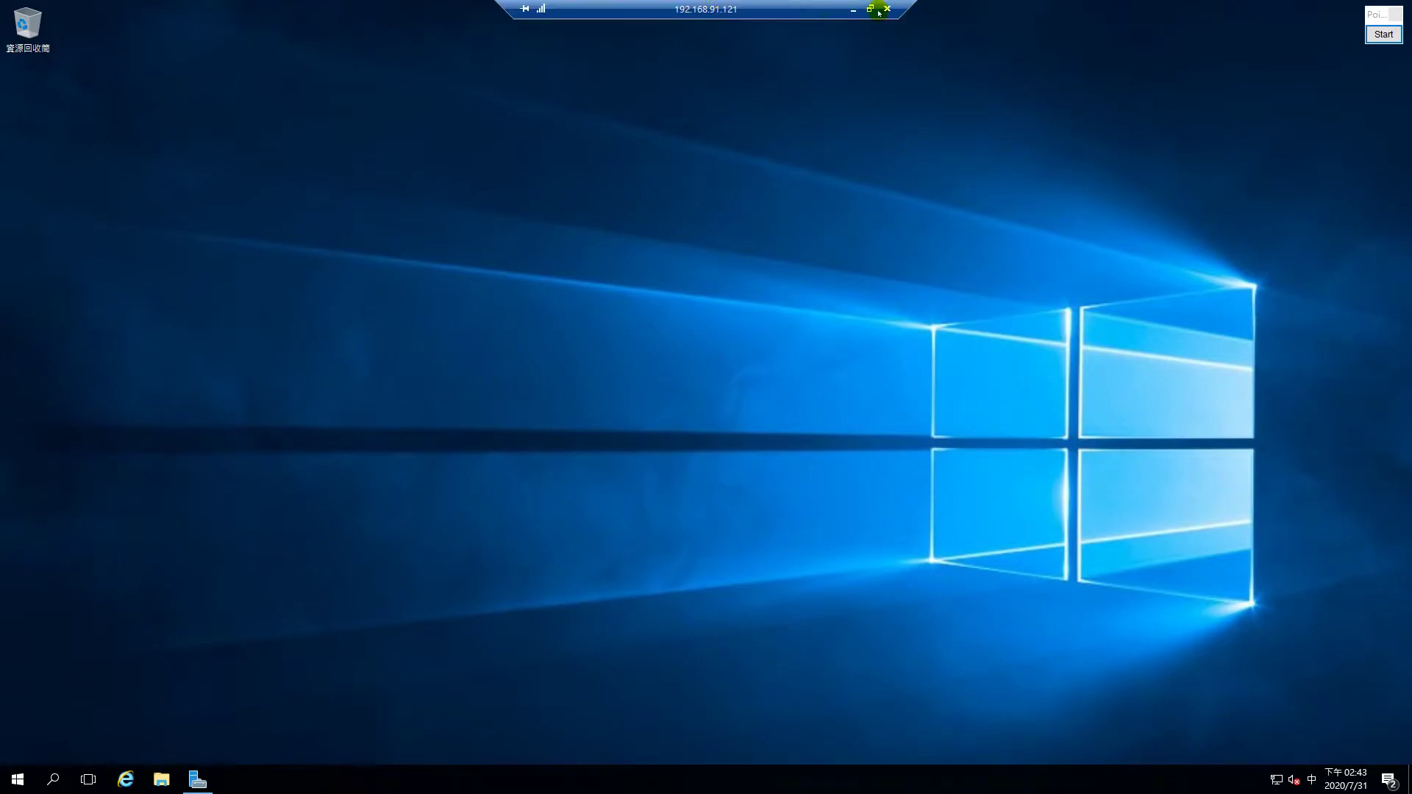
left_click(887, 9)
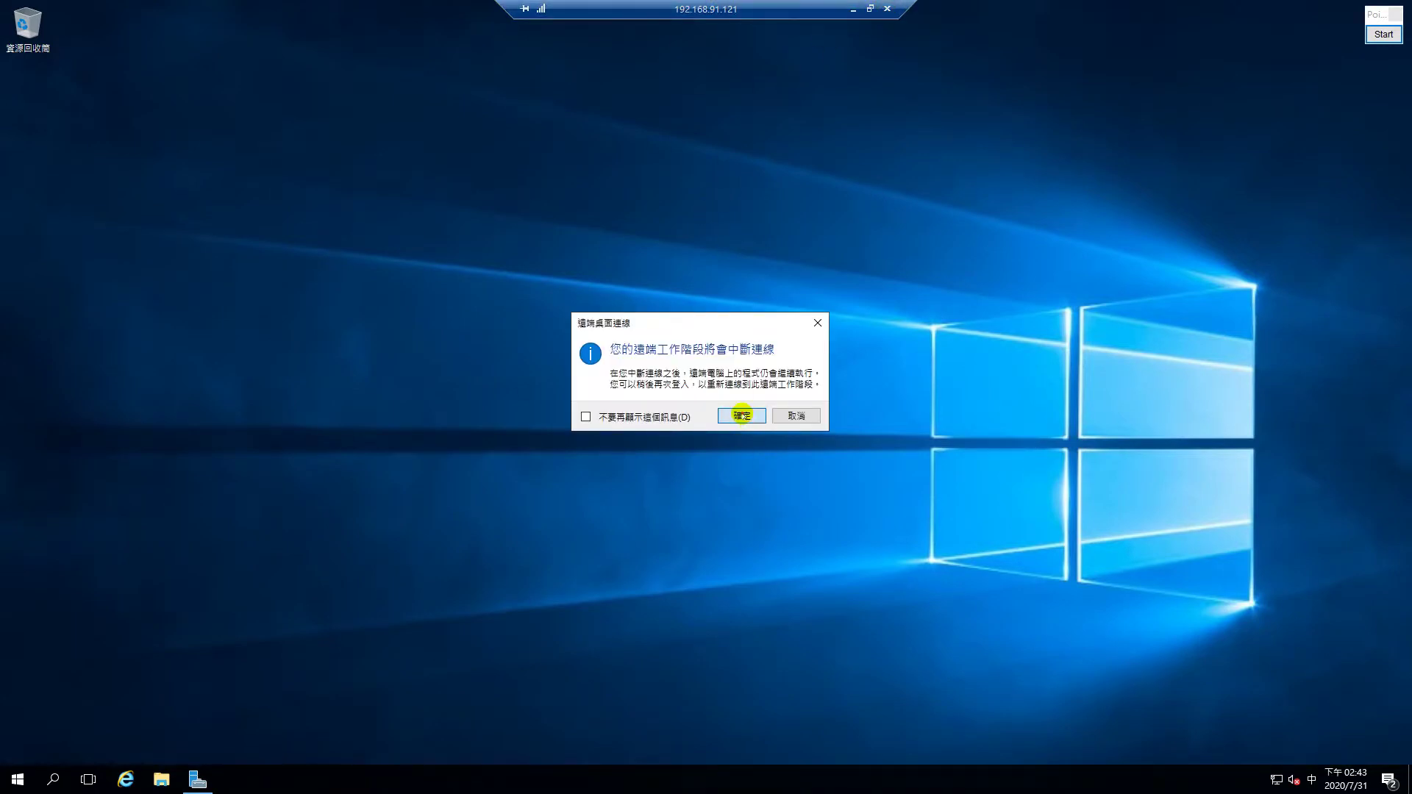
left_click(741, 413)
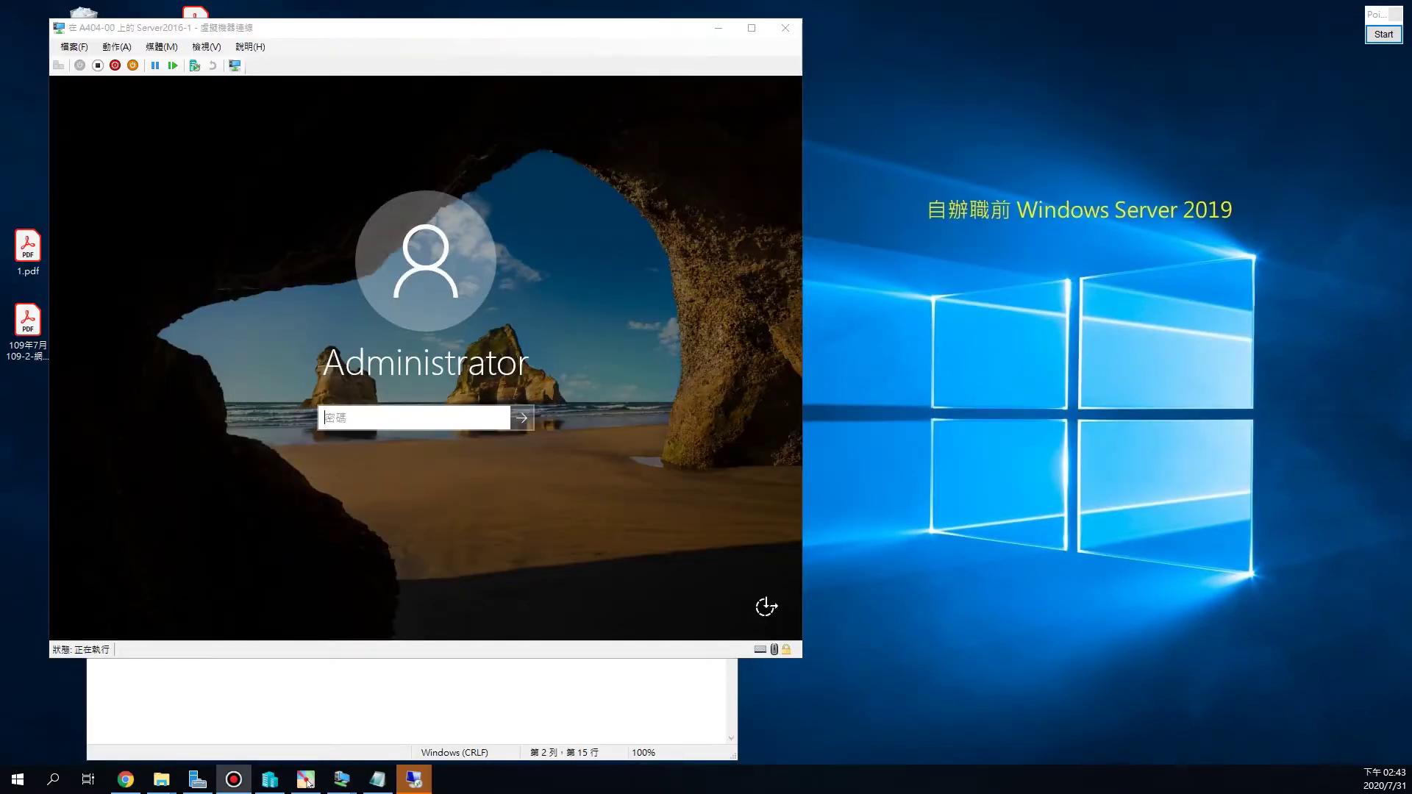